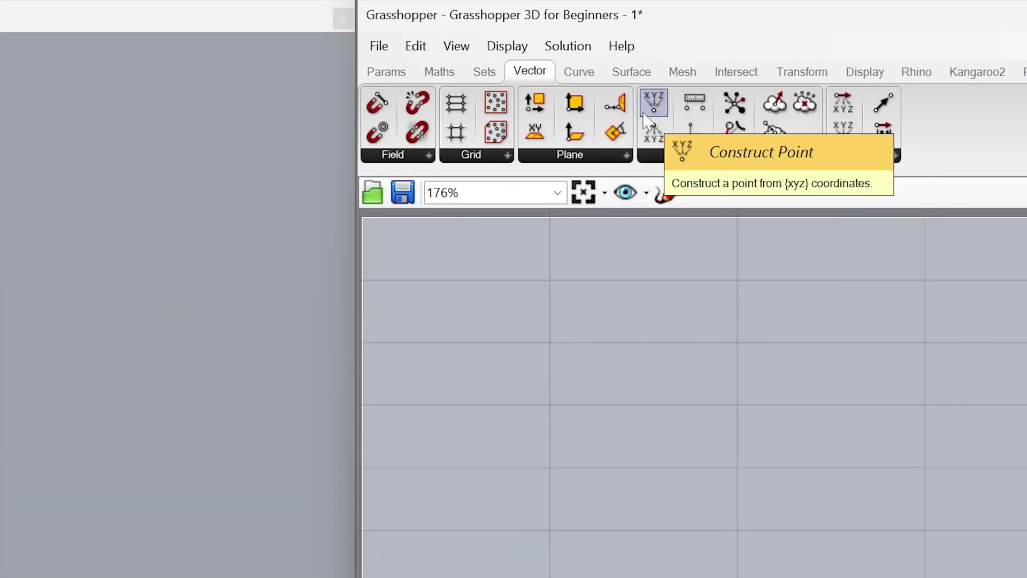
# Add a Construct Point component to the canvas and move it aside to free space in front of its inputs
pyautogui.moveTo(646, 117); pyautogui.dragTo(930, 509)
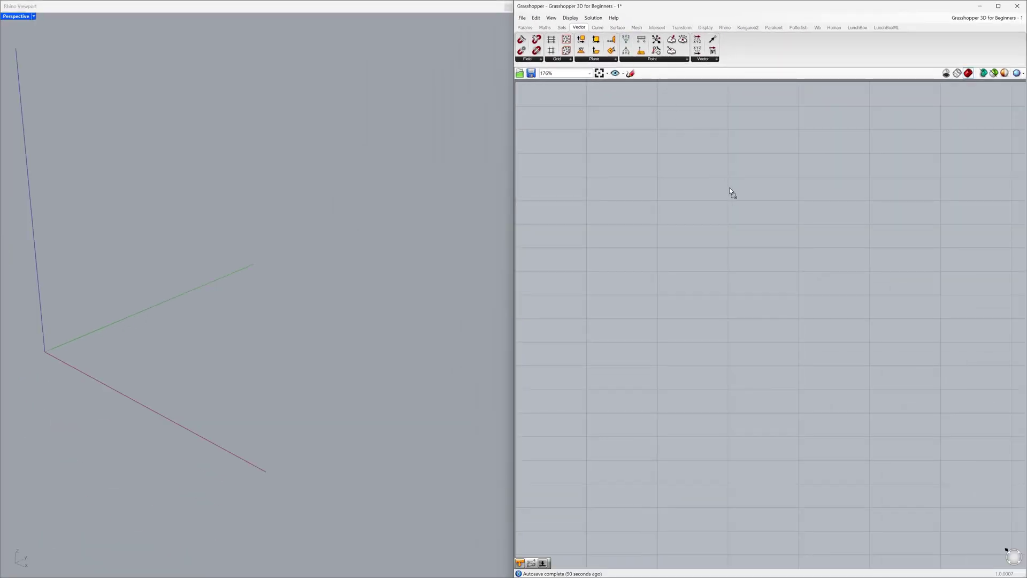
pyautogui.moveTo(730, 189); pyautogui.dragTo(756, 248)
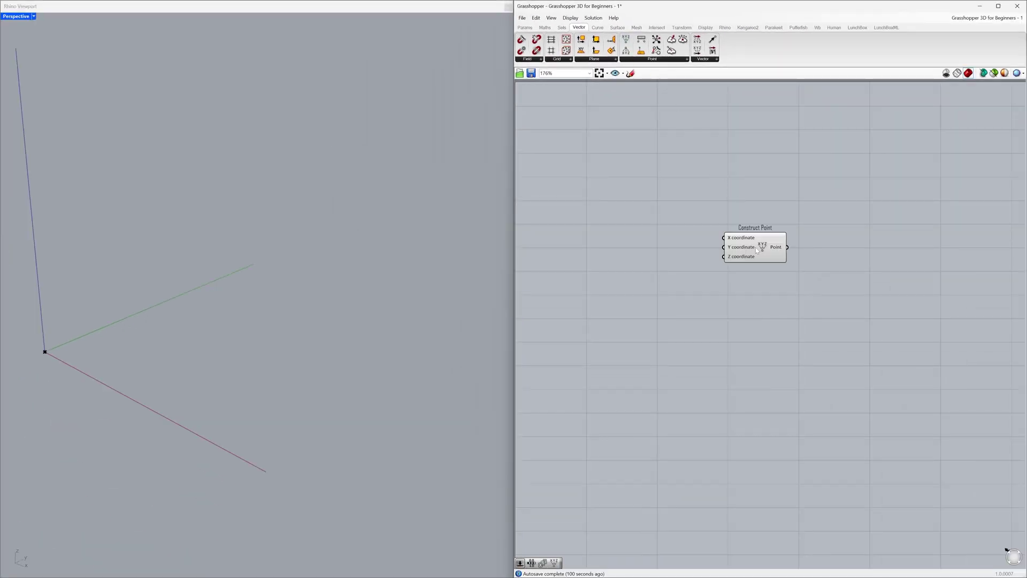
pyautogui.scroll(5, 755, 247)
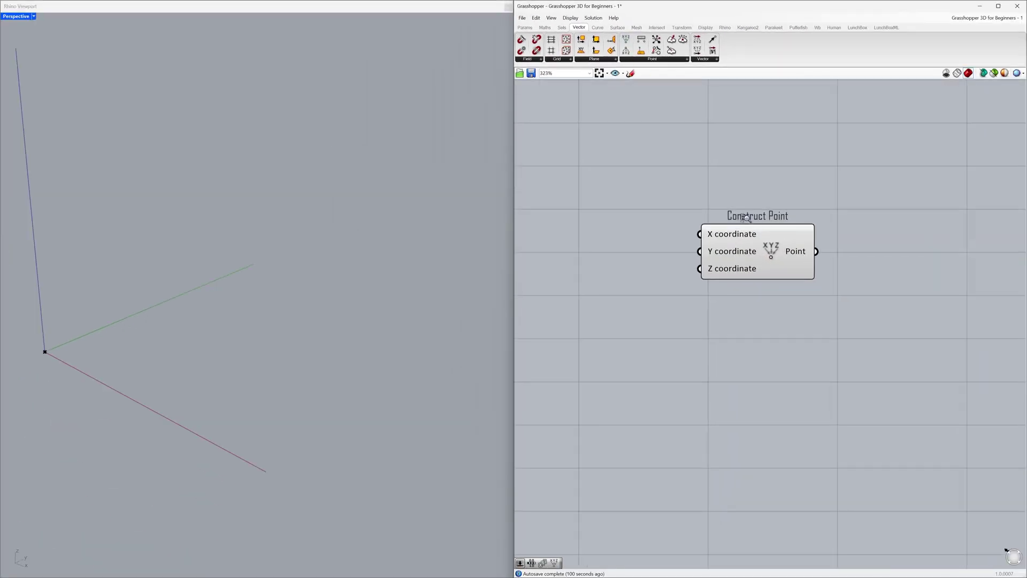
pyautogui.moveTo(744, 234)
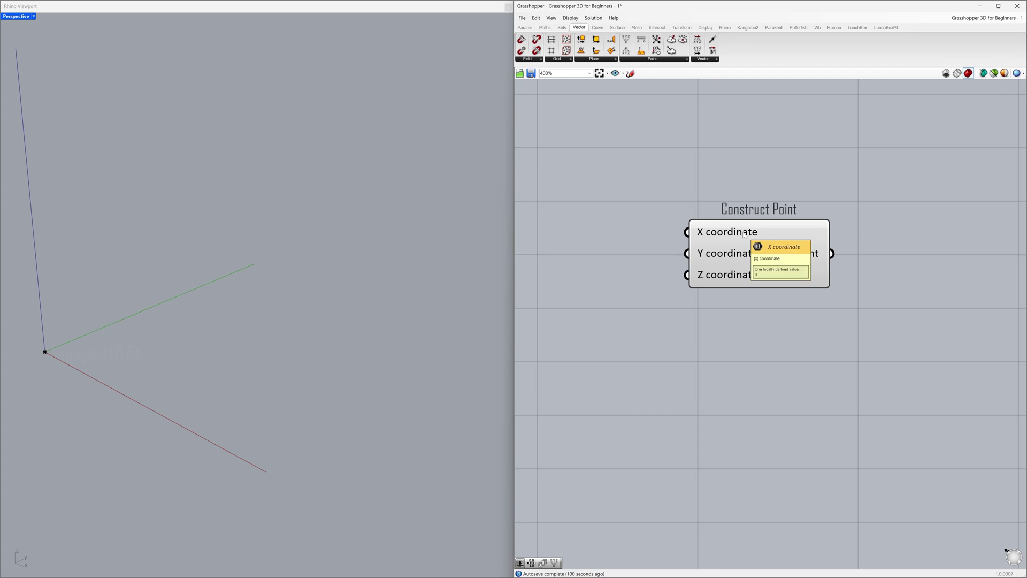
pyautogui.moveTo(749, 257)
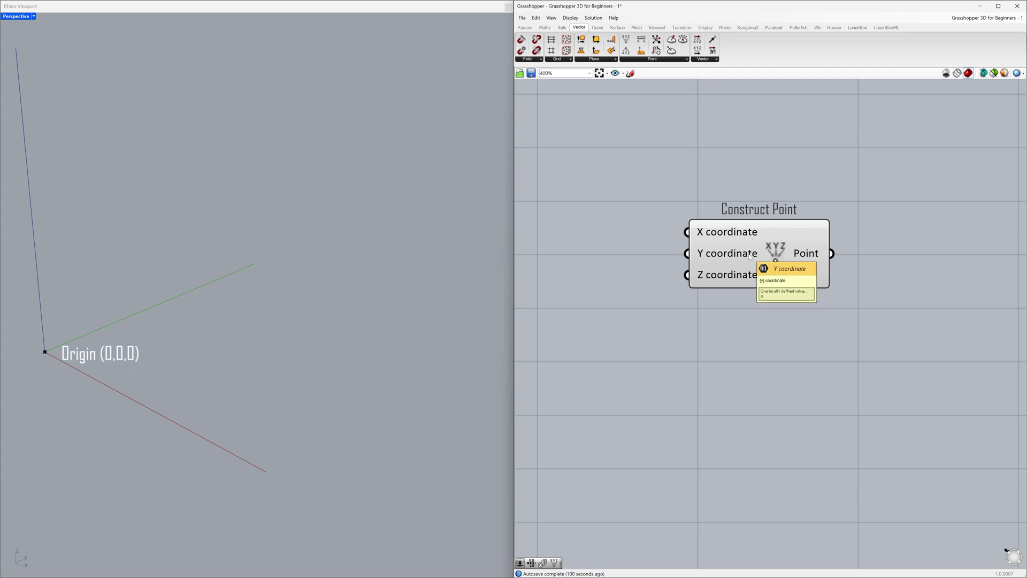
pyautogui.moveTo(748, 281)
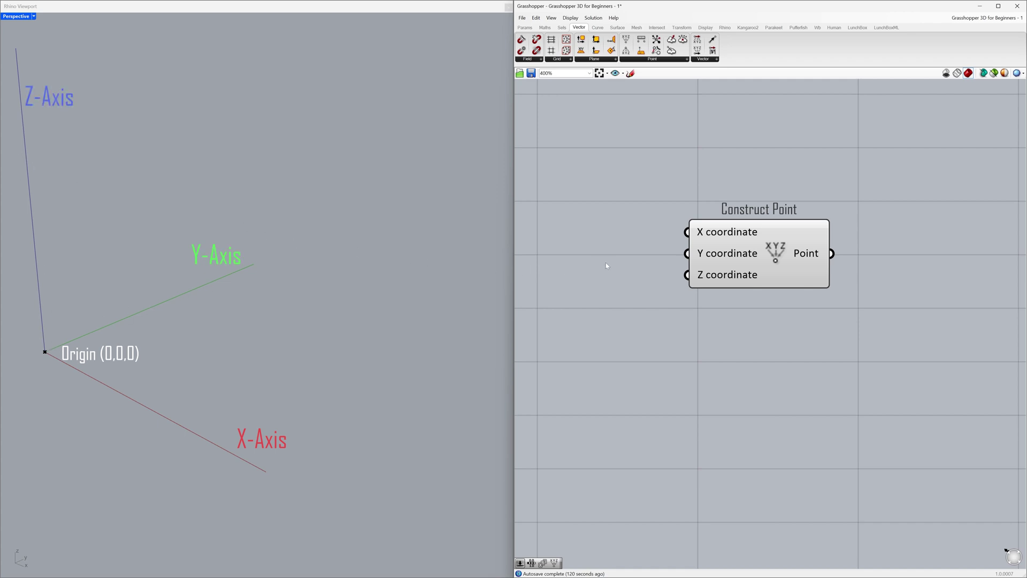
pyautogui.moveTo(738, 260); pyautogui.dragTo(883, 263)
pyautogui.click(690, 212)
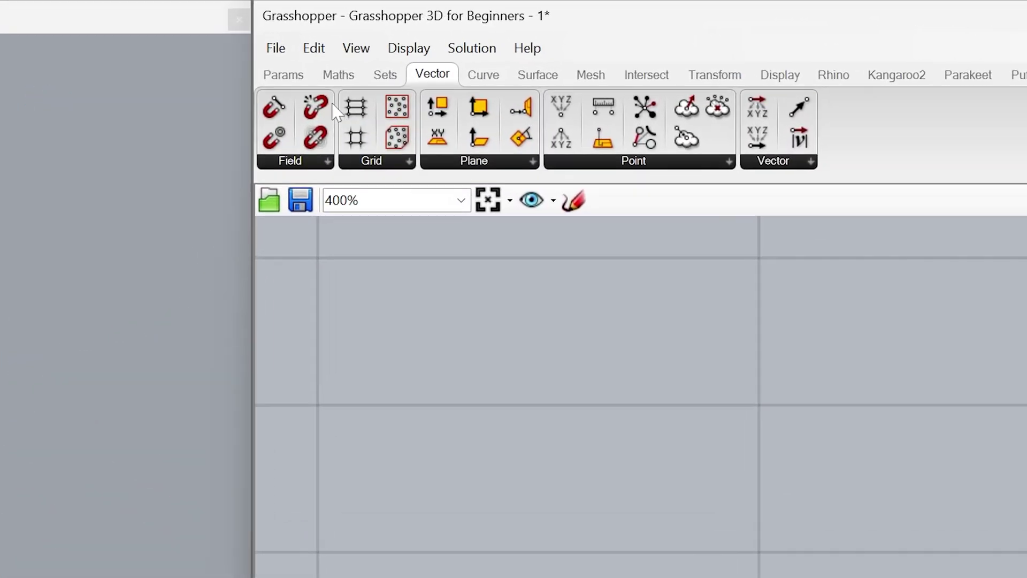
# Add a Number Slider, connect it to Construct Point's X coordinate, and set it to 1.000
pyautogui.click(274, 77)
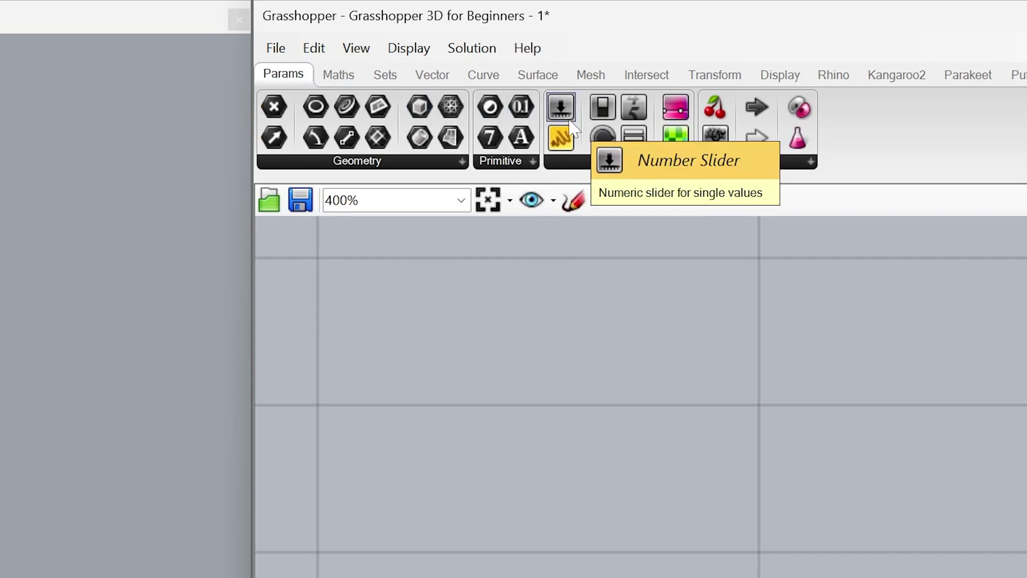
pyautogui.moveTo(571, 124); pyautogui.dragTo(665, 227)
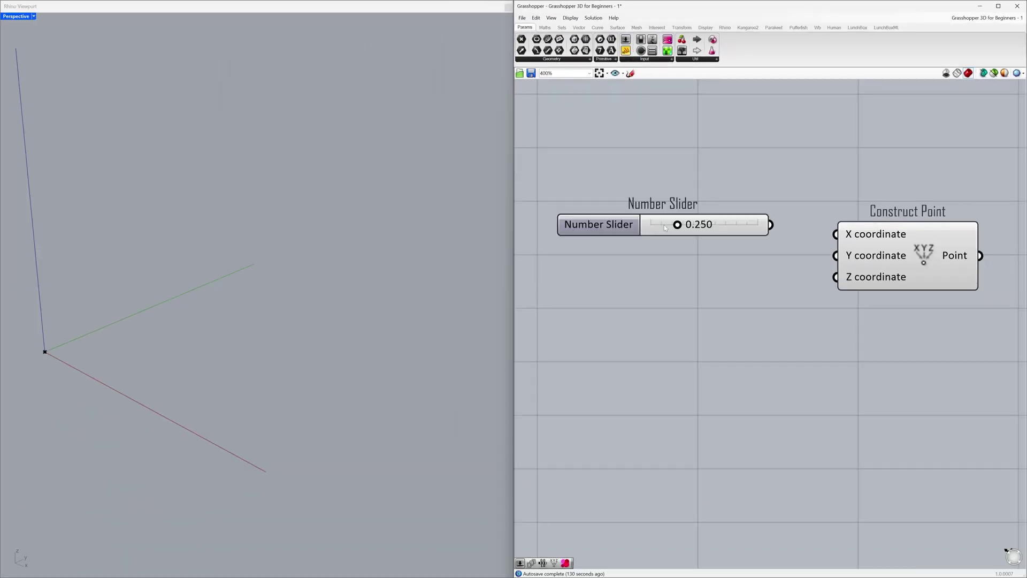
pyautogui.moveTo(775, 229); pyautogui.dragTo(835, 233)
pyautogui.moveTo(738, 227); pyautogui.dragTo(797, 244)
pyautogui.click(748, 255)
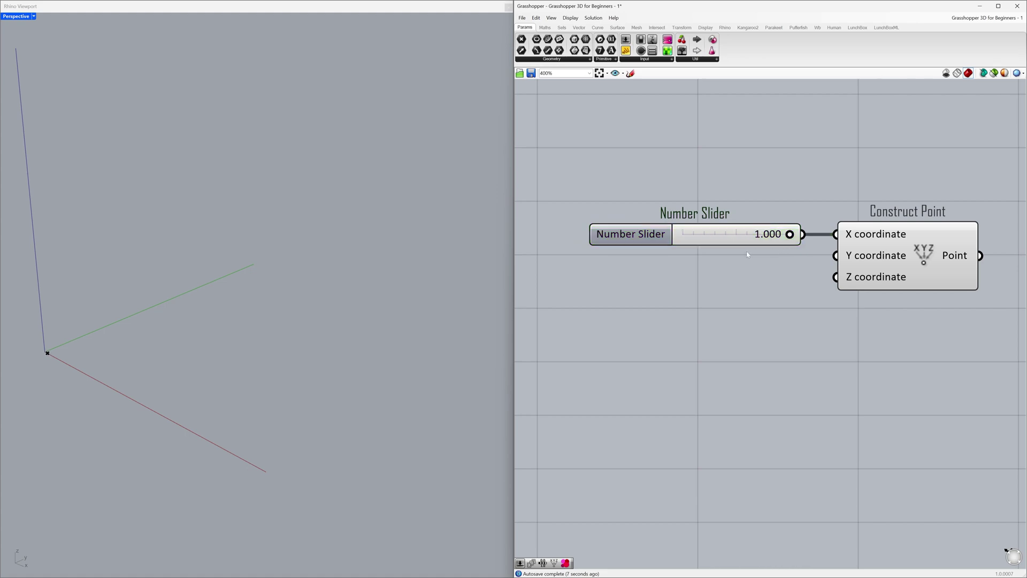
# Set the slider's maximum to 100 and its accuracy to 1 digit
pyautogui.doubleClick(655, 239)
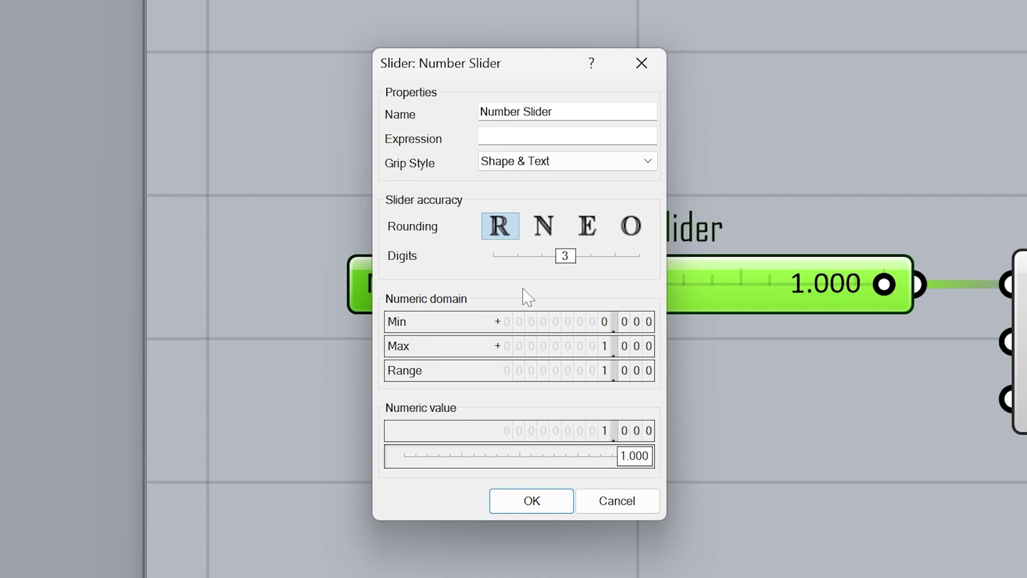
pyautogui.doubleClick(561, 345)
pyautogui.write('100')
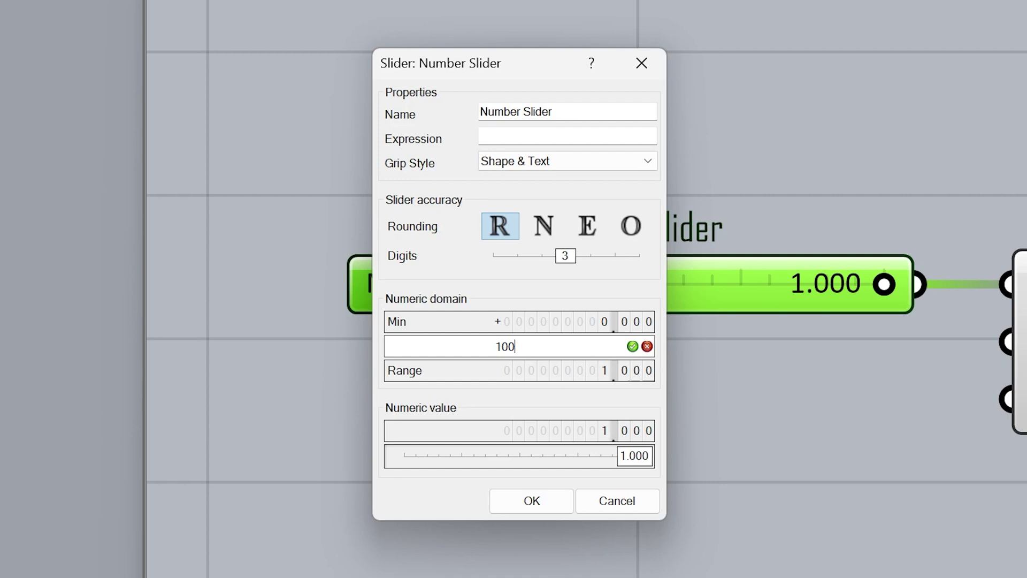
pyautogui.press('Return')
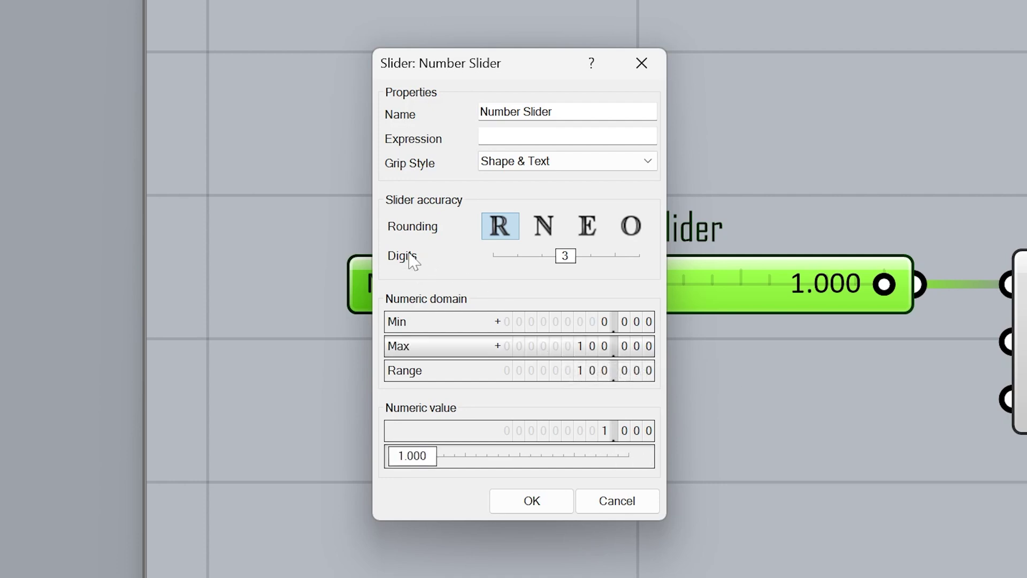
pyautogui.moveTo(563, 257); pyautogui.dragTo(524, 268)
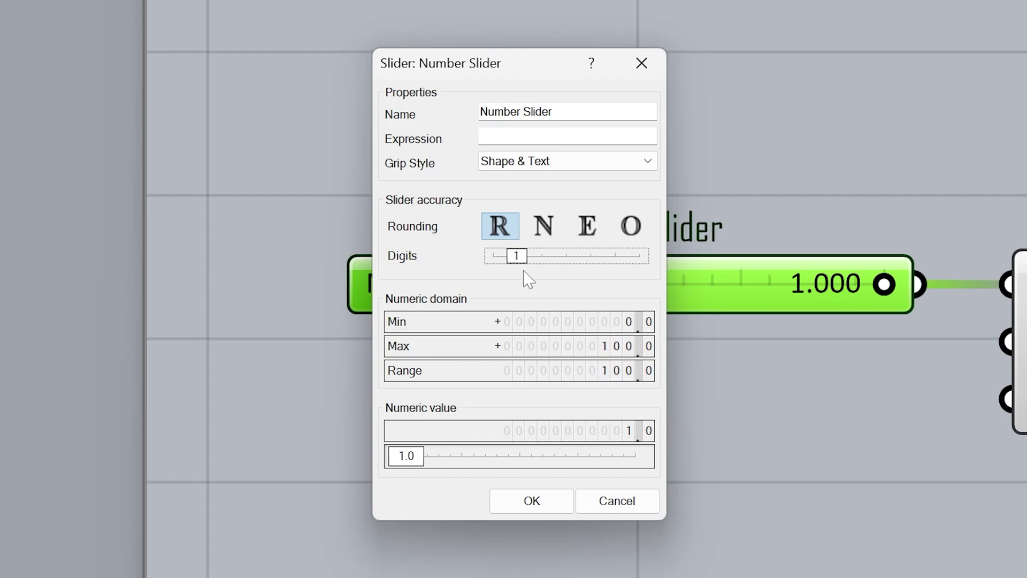
pyautogui.click(557, 502)
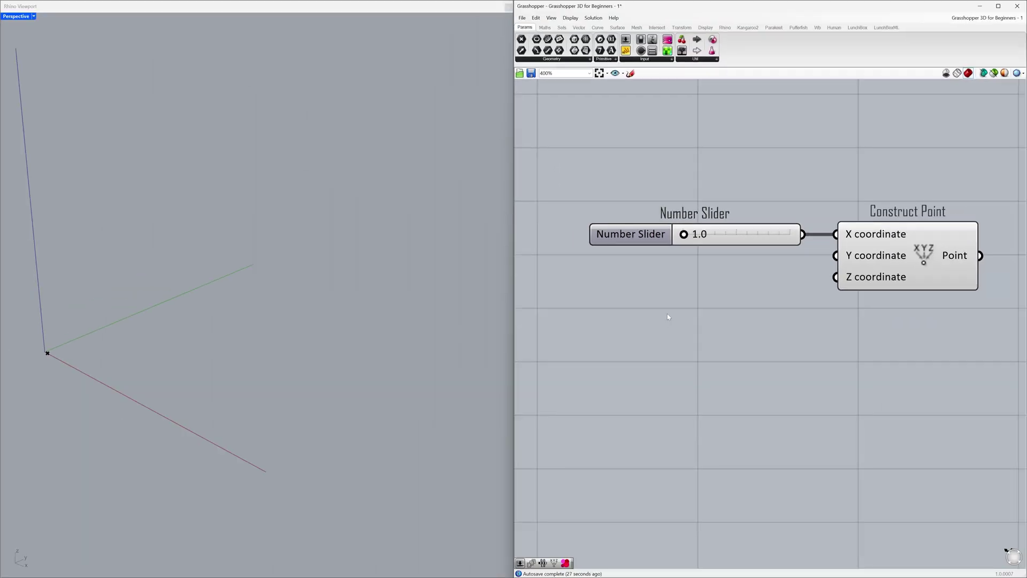
# Set the X coordinate slider to 34.0 and shift both components to free space beside the Point output
pyautogui.moveTo(683, 238); pyautogui.dragTo(718, 241)
pyautogui.moveTo(873, 285); pyautogui.dragTo(695, 225)
pyautogui.moveTo(871, 254); pyautogui.dragTo(799, 255)
pyautogui.click(901, 282)
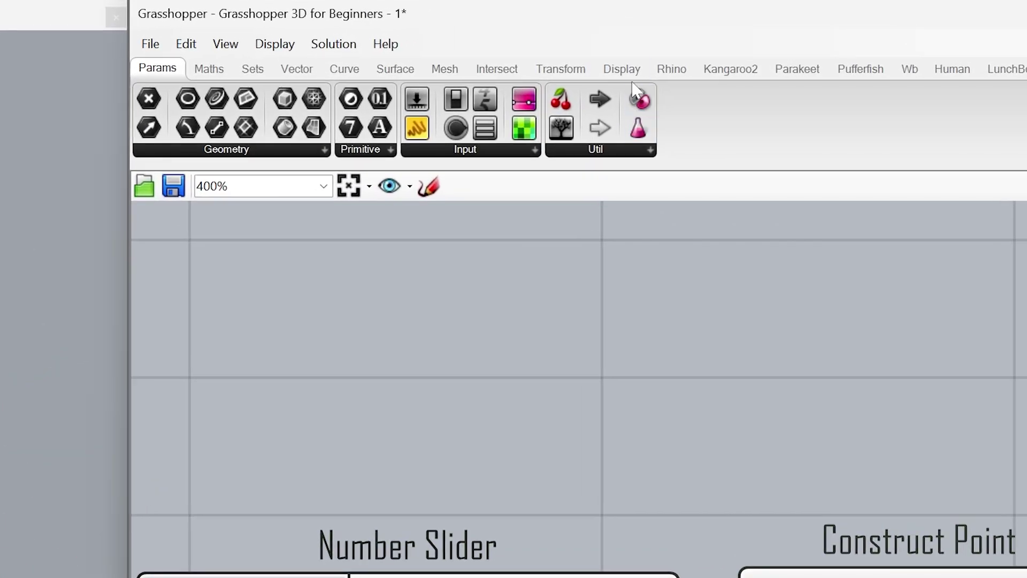
# Add a Dot Display component and connect Construct Point's output to its Point input
pyautogui.click(637, 61)
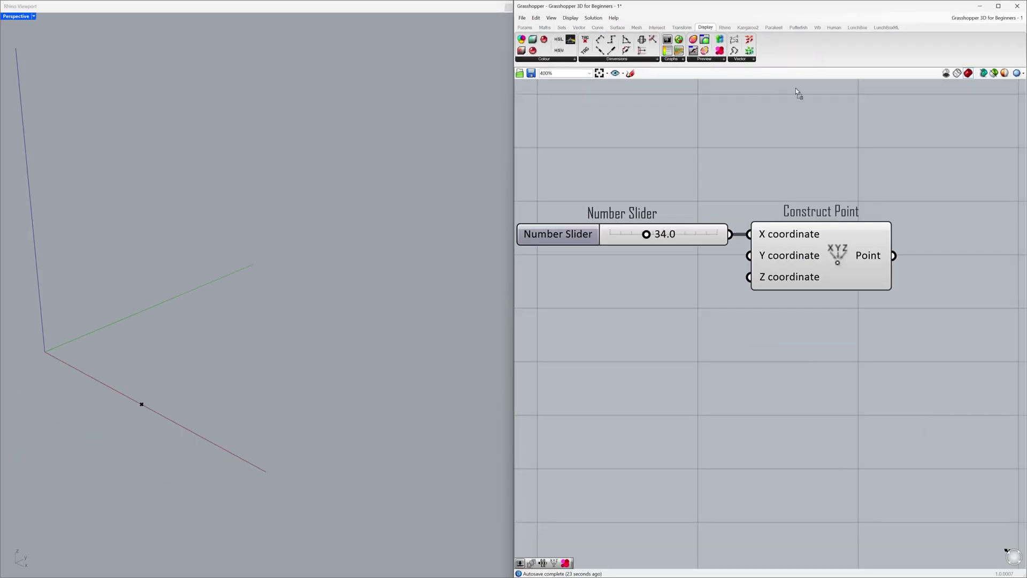
pyautogui.moveTo(966, 268); pyautogui.dragTo(957, 273)
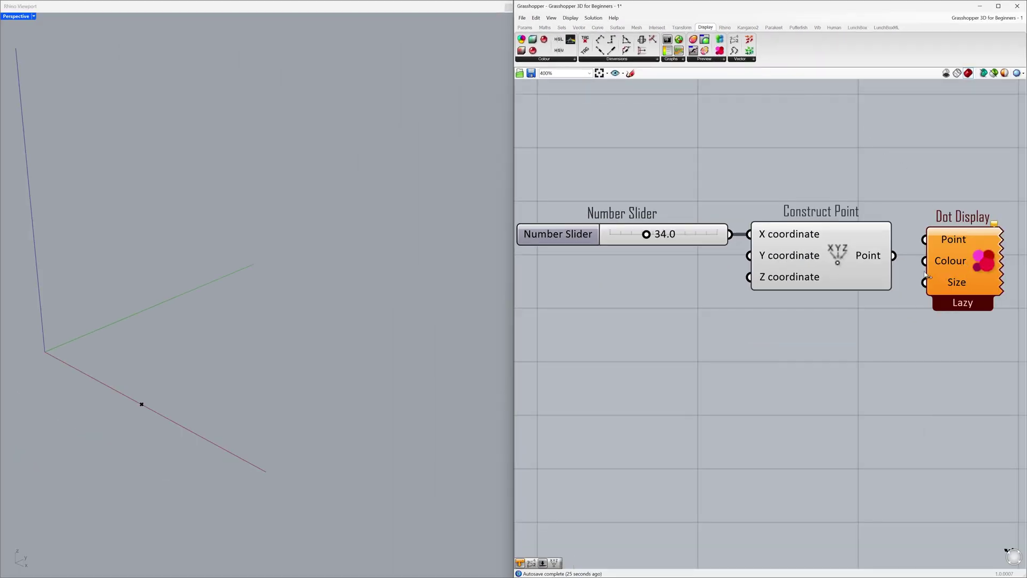
pyautogui.moveTo(893, 255); pyautogui.dragTo(956, 272)
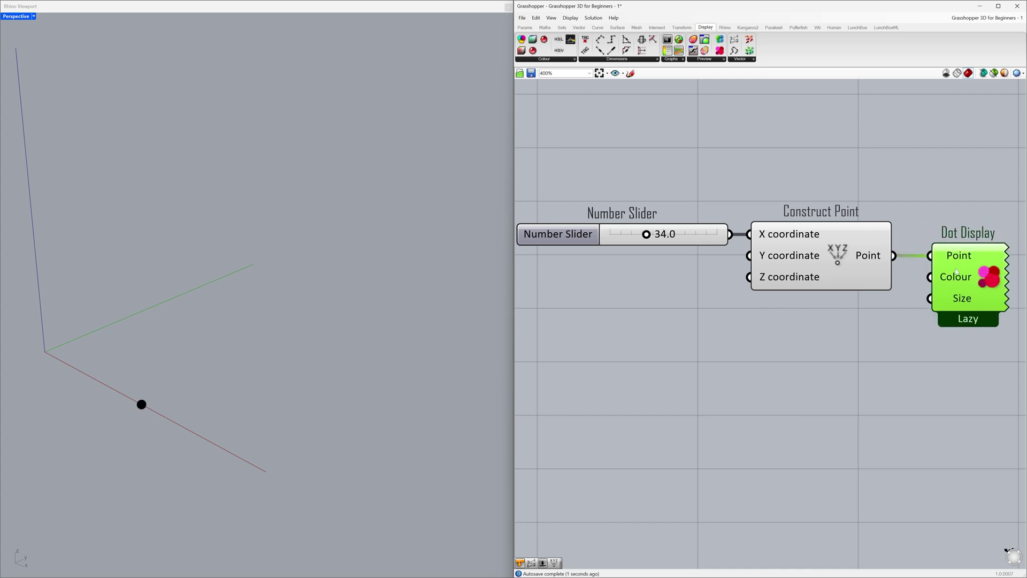
pyautogui.click(889, 309)
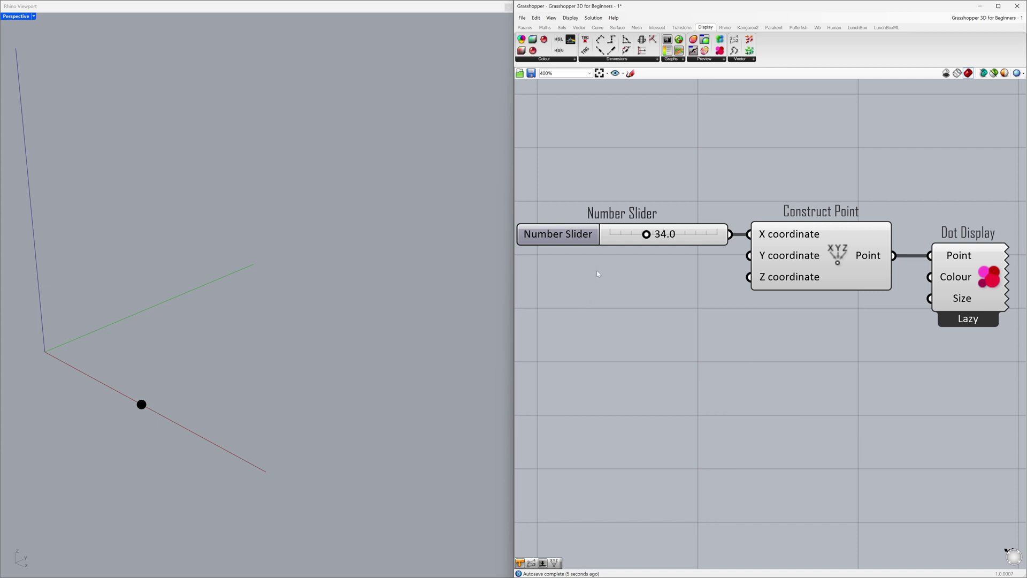
# Duplicate the slider for the Y coordinate input, and set the X value to 10.0 and the Y value to 20.0
pyautogui.moveTo(614, 235); pyautogui.dragTo(611, 257)
pyautogui.click(614, 321)
pyautogui.moveTo(726, 260); pyautogui.dragTo(749, 256)
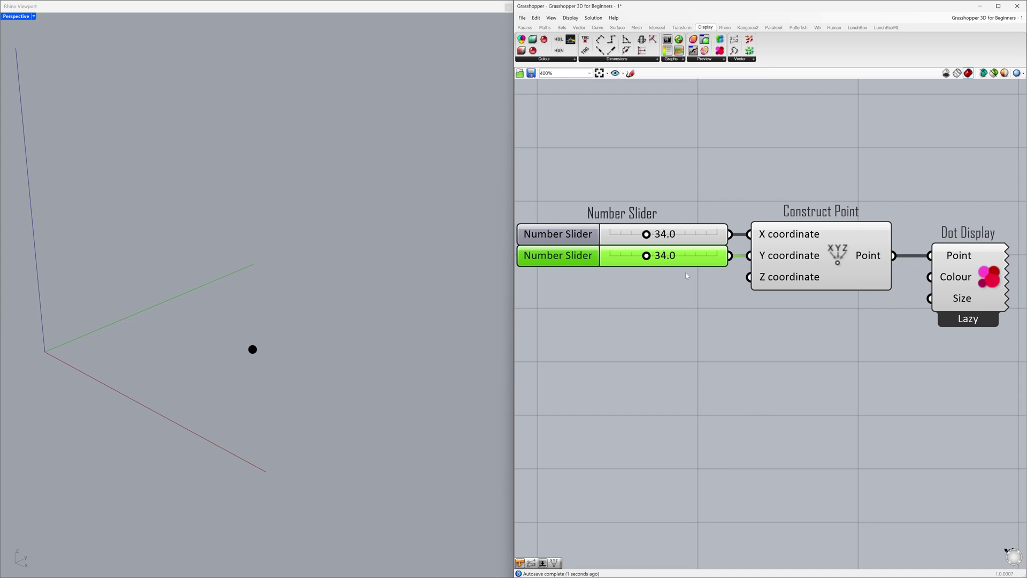
pyautogui.moveTo(653, 262); pyautogui.dragTo(619, 235)
pyautogui.click(601, 276)
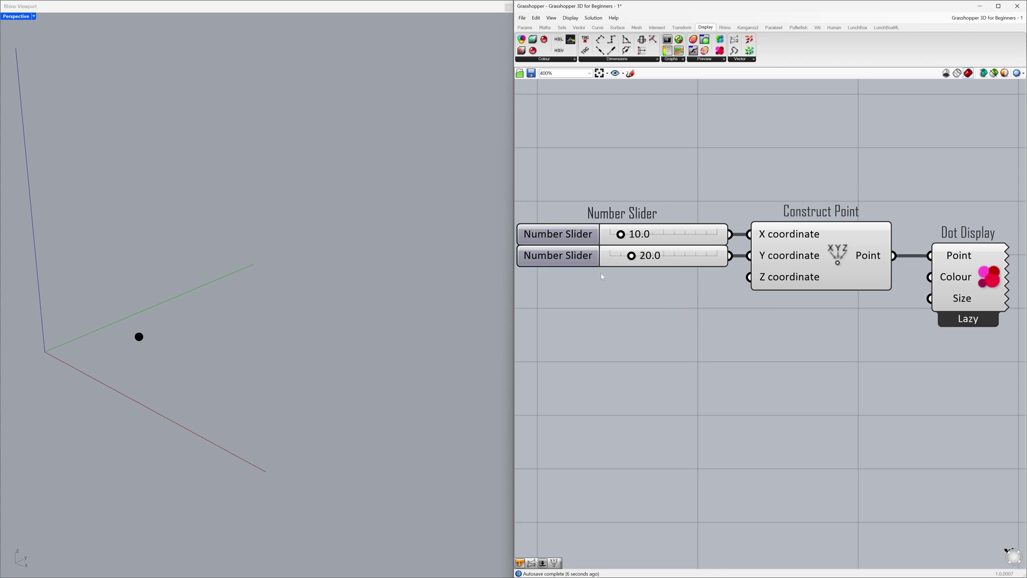
# Rename the two sliders X and Y to match the coordinates they drive
pyautogui.click(573, 236)
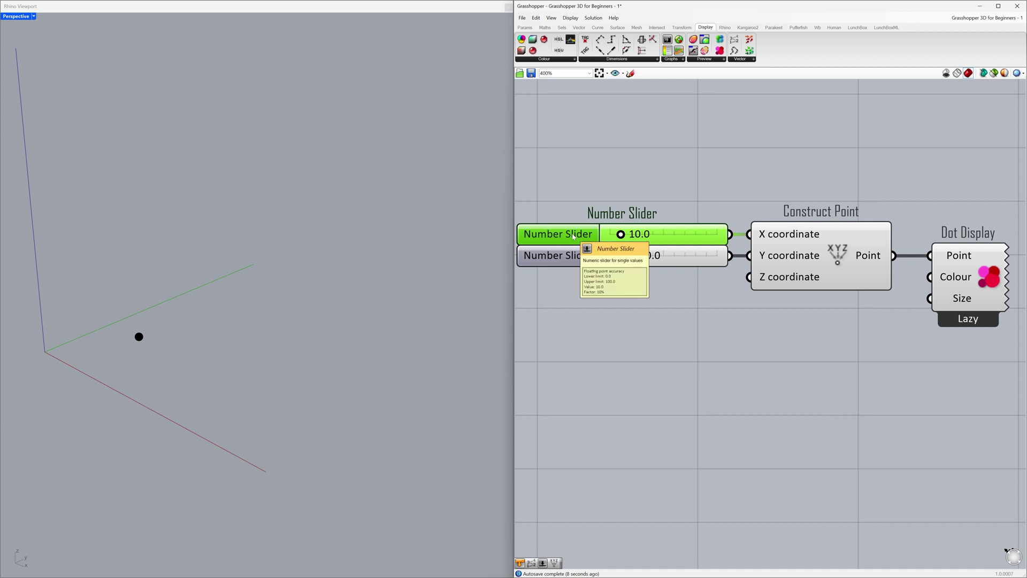
pyautogui.rightClick(574, 237)
pyautogui.click(585, 239)
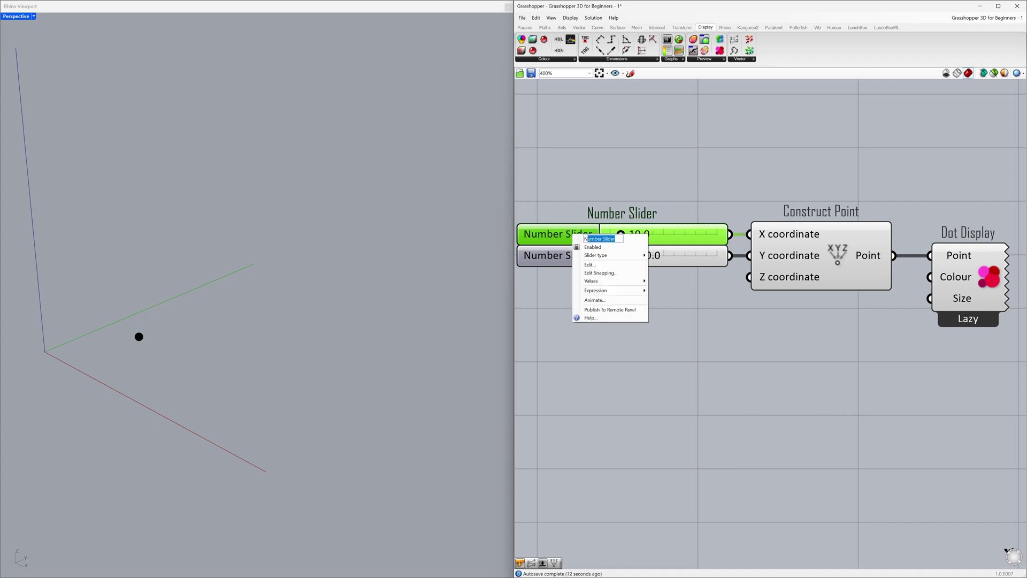
pyautogui.write('X')
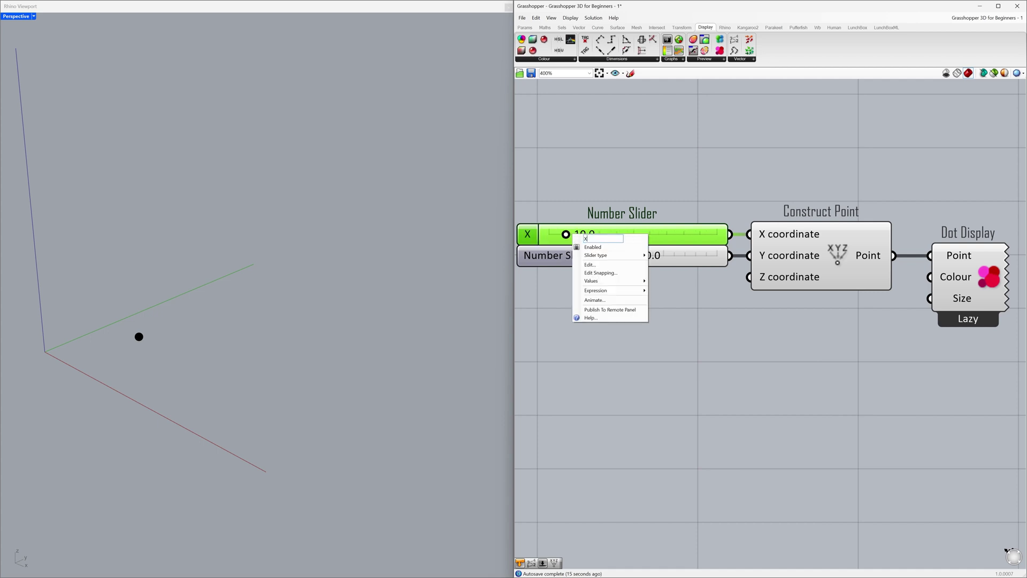
pyautogui.click(560, 257)
pyautogui.rightClick(561, 257)
pyautogui.click(570, 259)
pyautogui.write('Y')
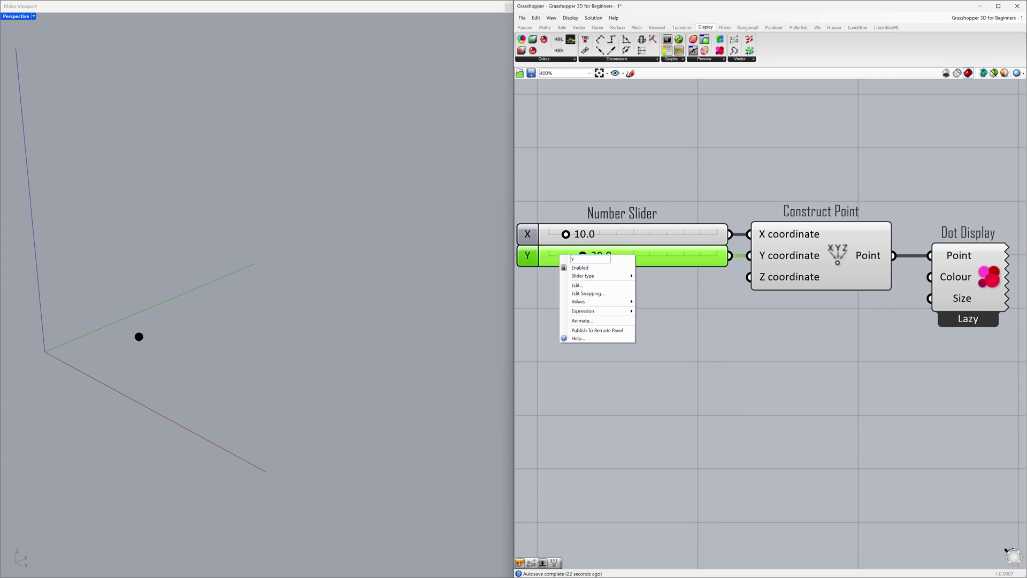
pyautogui.click(553, 281)
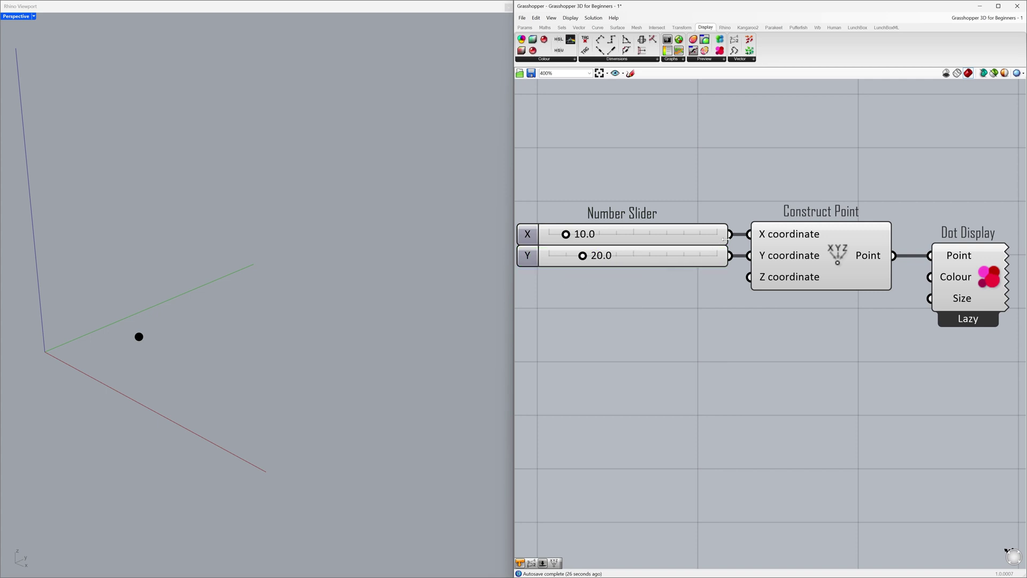
# Shorten the X and Y sliders and reposition them in front of Construct Point
pyautogui.moveTo(724, 239); pyautogui.dragTo(667, 235)
pyautogui.moveTo(727, 256); pyautogui.dragTo(681, 234)
pyautogui.moveTo(623, 254); pyautogui.dragTo(660, 254)
pyautogui.click(660, 287)
# Duplicate the whole point definition below the original and set the copy's sliders to X 37.4 and Y 45.6
pyautogui.scroll(-3, 663, 291)
pyautogui.moveTo(710, 354); pyautogui.dragTo(655, 231, button='right')
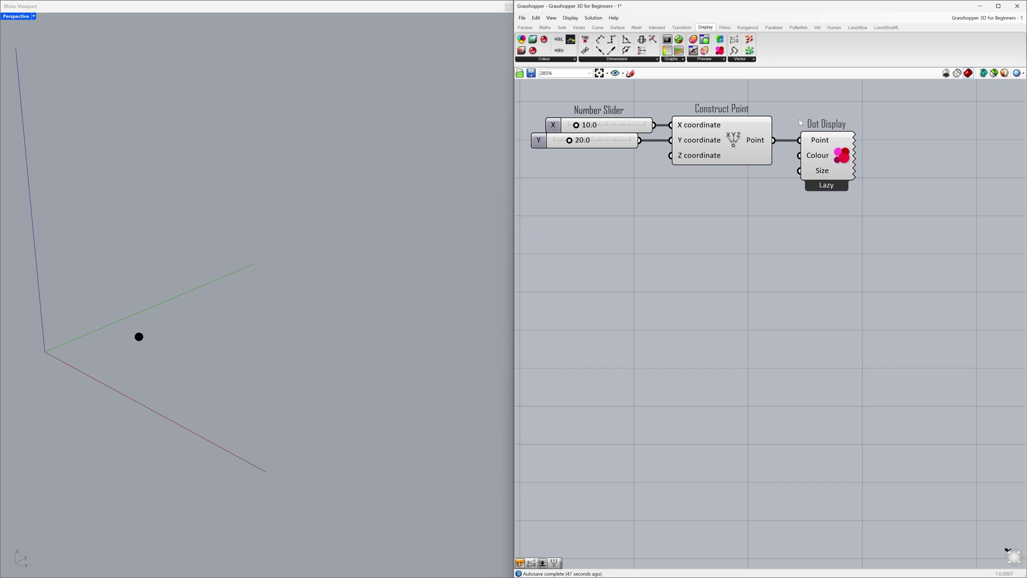
pyautogui.moveTo(847, 94); pyautogui.dragTo(593, 197)
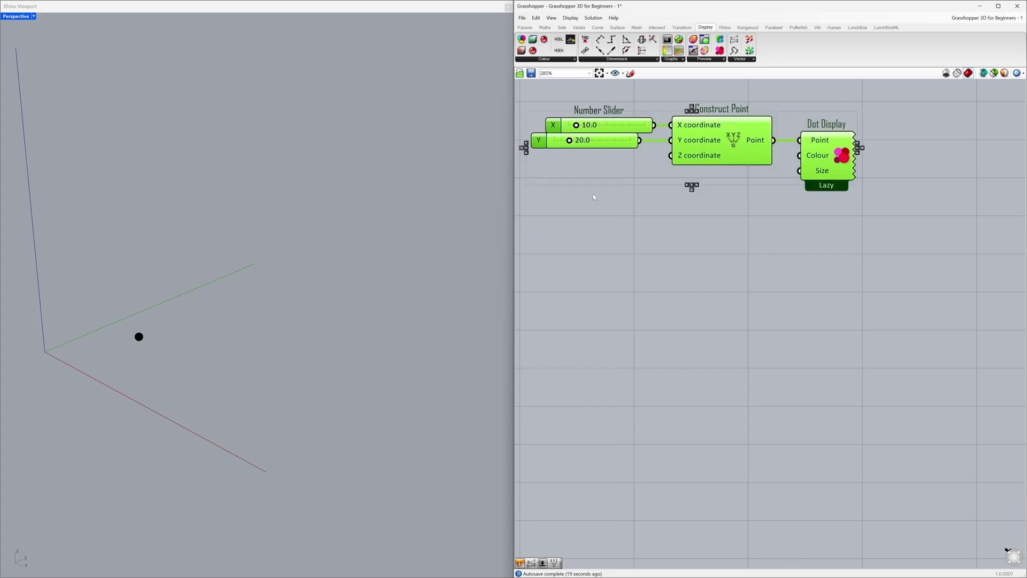
pyautogui.hotkey('ctrl', 'c')
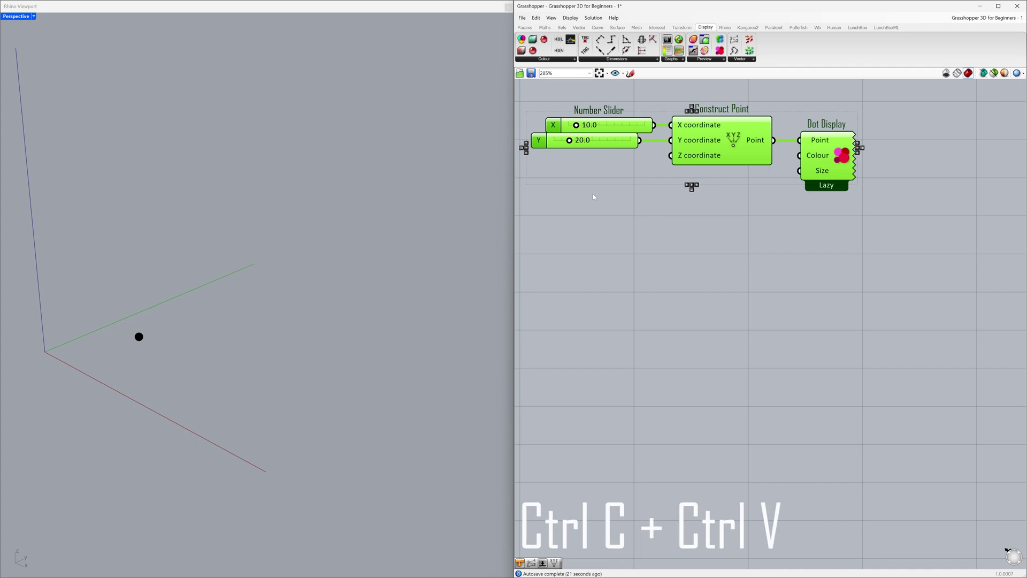
pyautogui.hotkey('ctrl', 'v')
pyautogui.moveTo(736, 144); pyautogui.dragTo(731, 216)
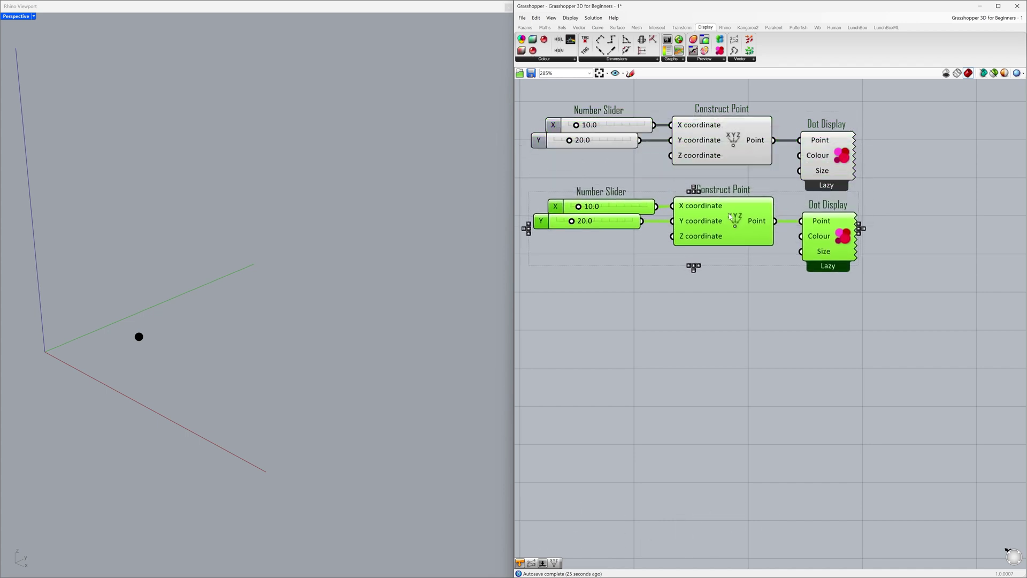
pyautogui.click(664, 249)
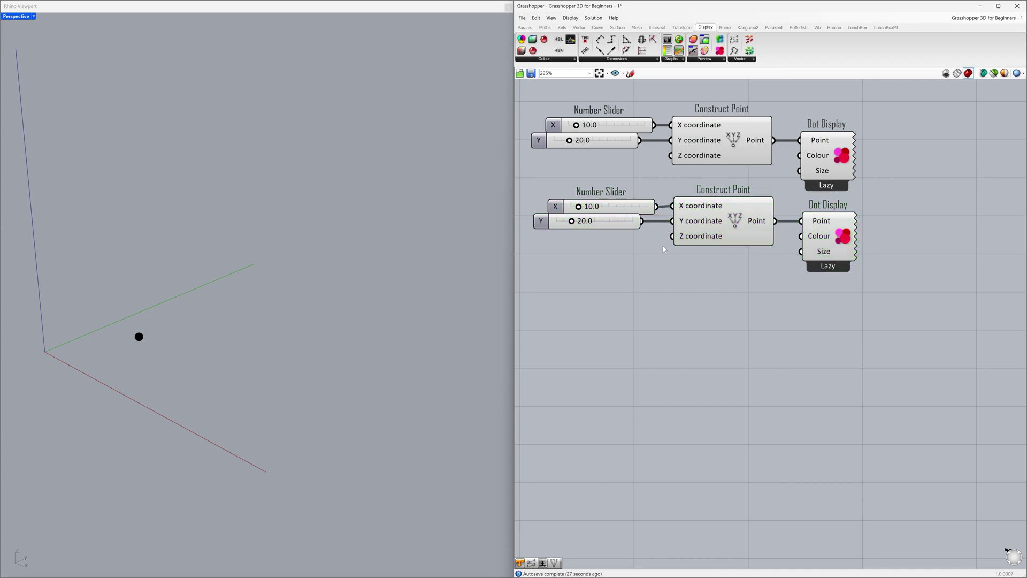
pyautogui.moveTo(580, 208); pyautogui.dragTo(593, 227)
# Duplicate the second point definition below it and set the new sliders to X 56.7 and Y 24.5
pyautogui.moveTo(825, 288); pyautogui.dragTo(616, 228)
pyautogui.hotkey('ctrl', 'c')
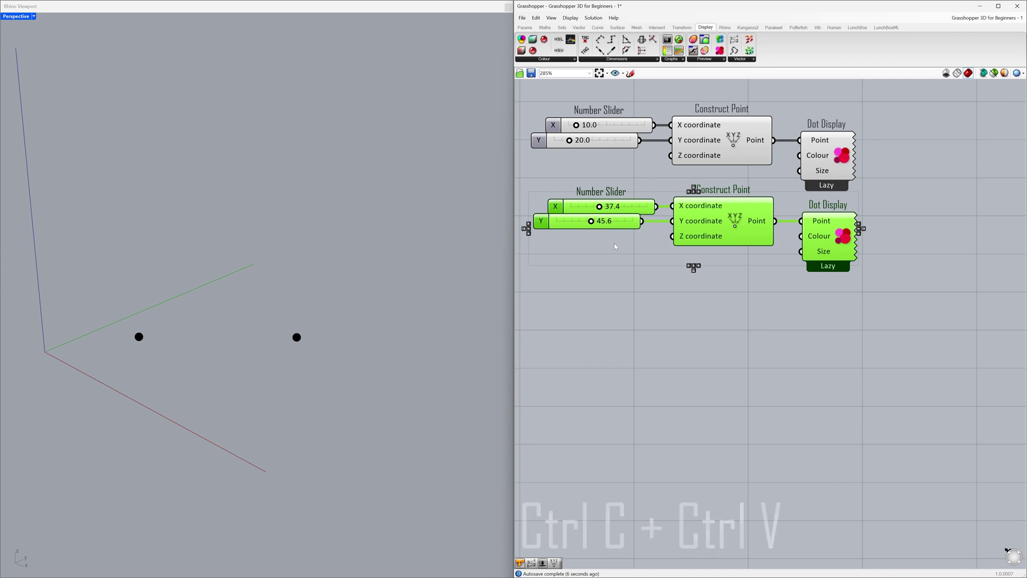
pyautogui.hotkey('ctrl', 'v')
pyautogui.moveTo(715, 219); pyautogui.dragTo(709, 293)
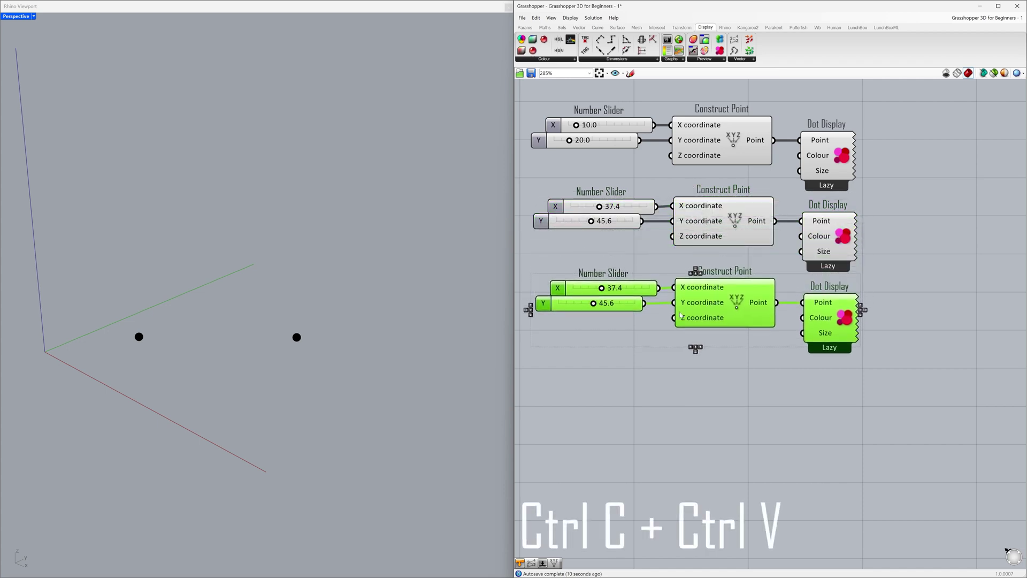
pyautogui.click(651, 326)
pyautogui.moveTo(601, 288); pyautogui.dragTo(579, 305)
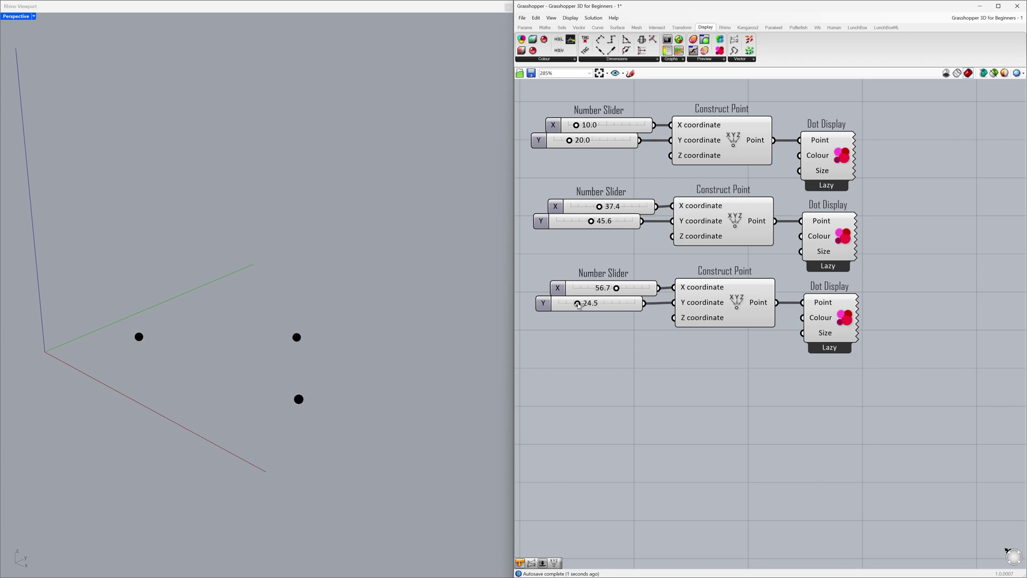
# Duplicate the third point definition below it and set the new sliders to X 95.0 and Y 13.6
pyautogui.moveTo(828, 367); pyautogui.dragTo(622, 280)
pyautogui.hotkey('ctrl', 'c')
pyautogui.hotkey('ctrl', 'v')
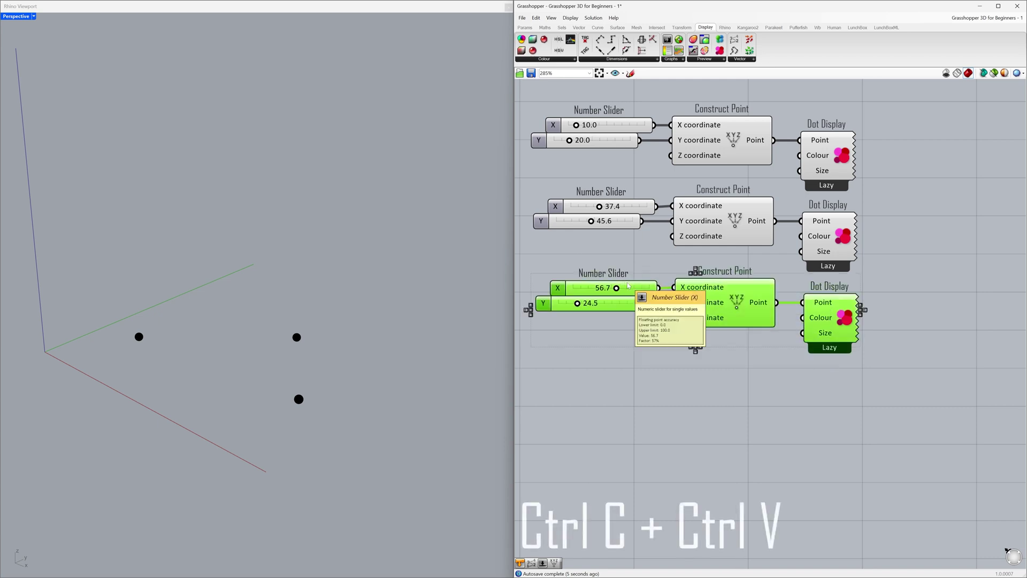
pyautogui.moveTo(708, 299); pyautogui.dragTo(710, 376)
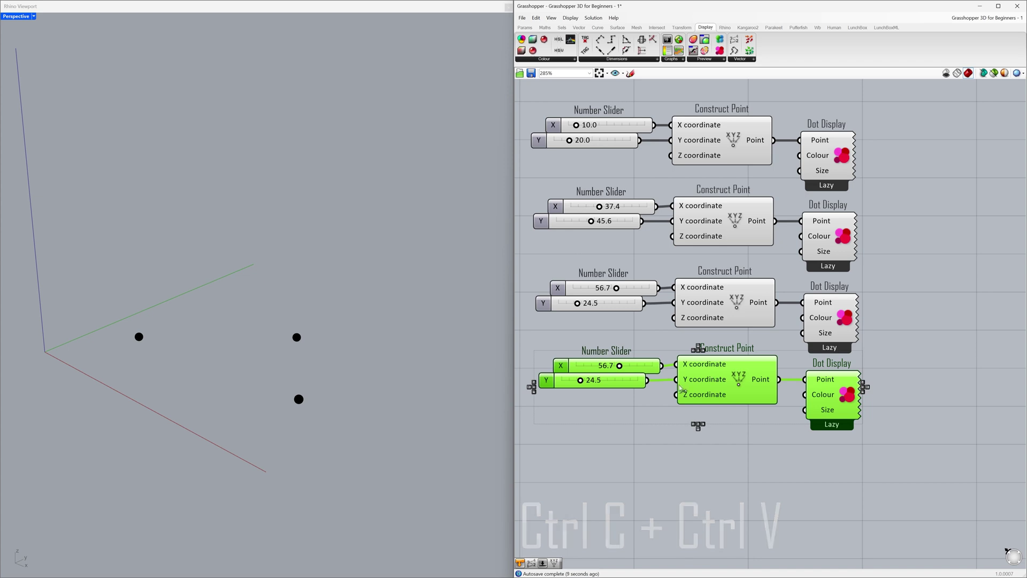
pyautogui.click(641, 400)
pyautogui.moveTo(619, 366); pyautogui.dragTo(648, 366)
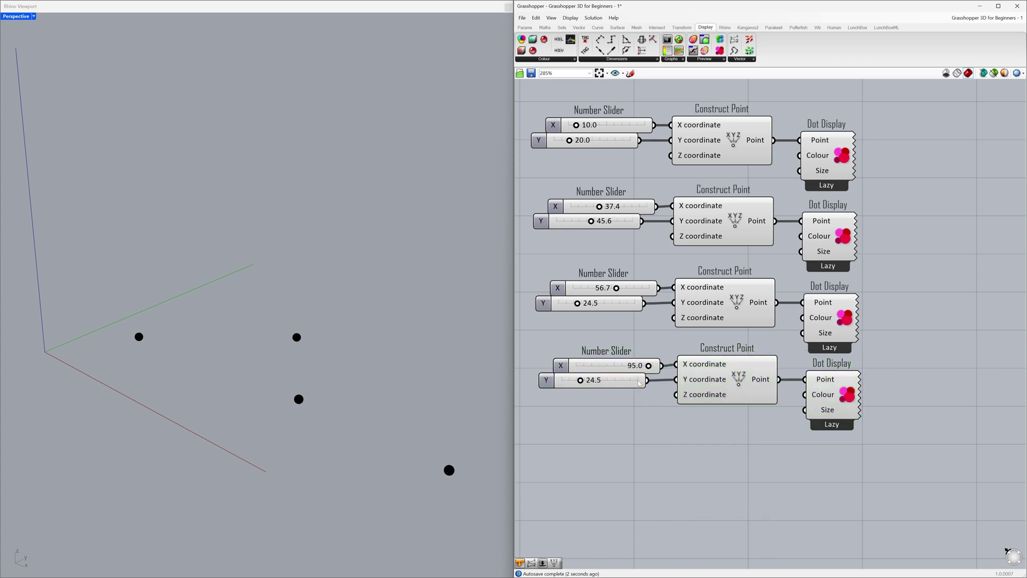
pyautogui.moveTo(579, 379); pyautogui.dragTo(572, 380)
# Delete all four Dot Display components and highlight each Construct Point in turn to identify its point in the viewport
pyautogui.moveTo(887, 141); pyautogui.dragTo(802, 404)
pyautogui.press('Delete')
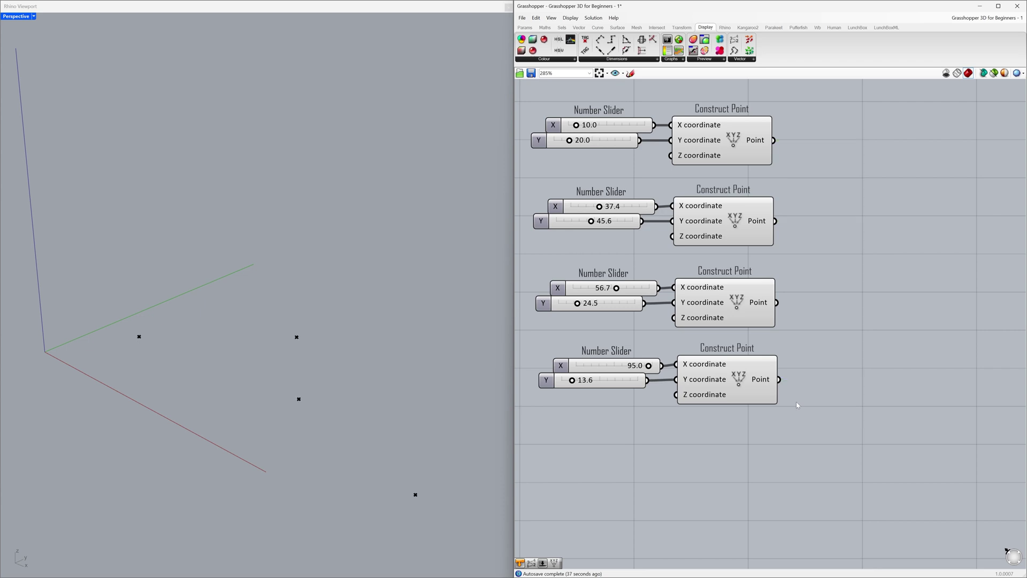
pyautogui.click(740, 149)
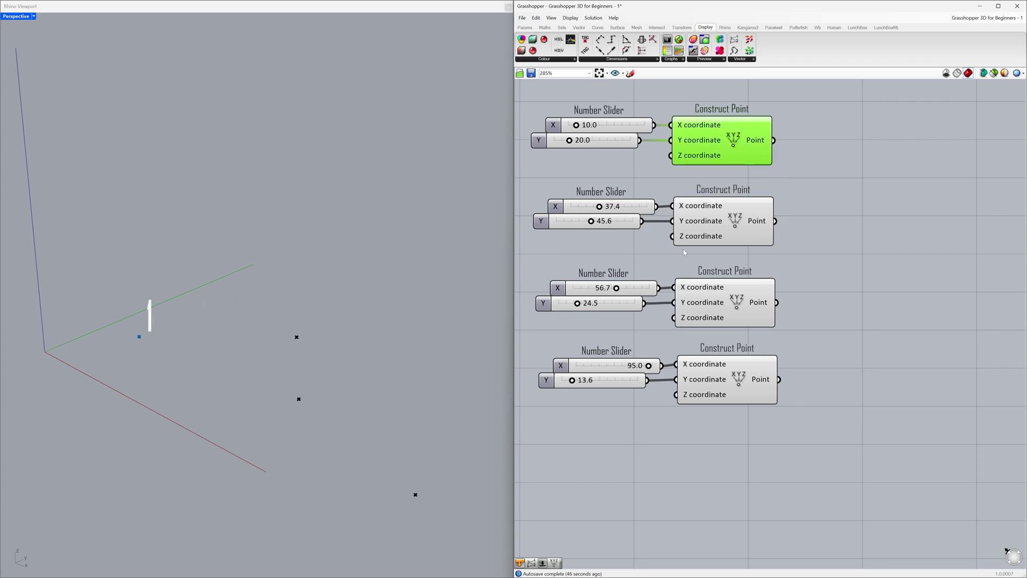
pyautogui.click(725, 226)
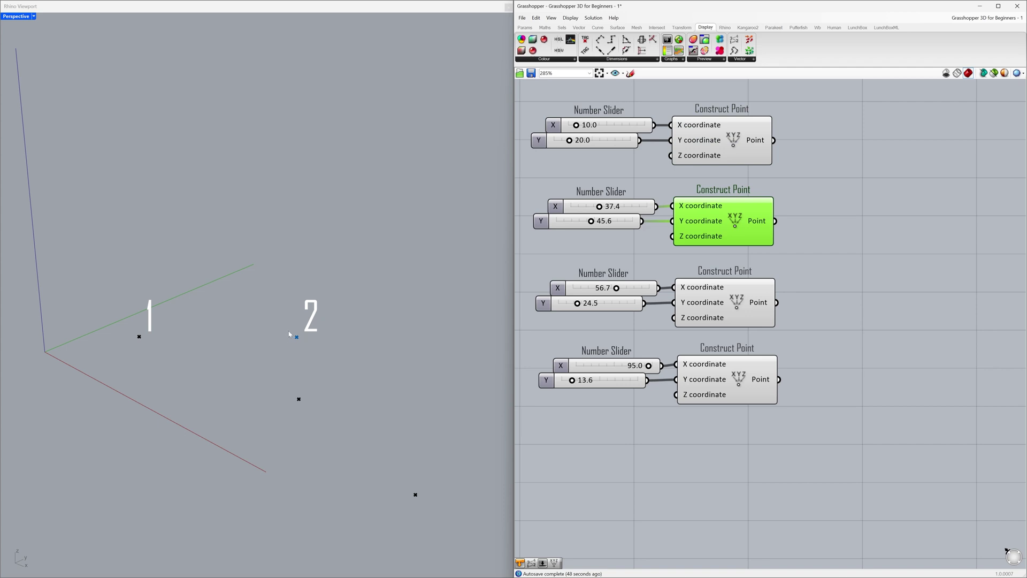
pyautogui.click(709, 302)
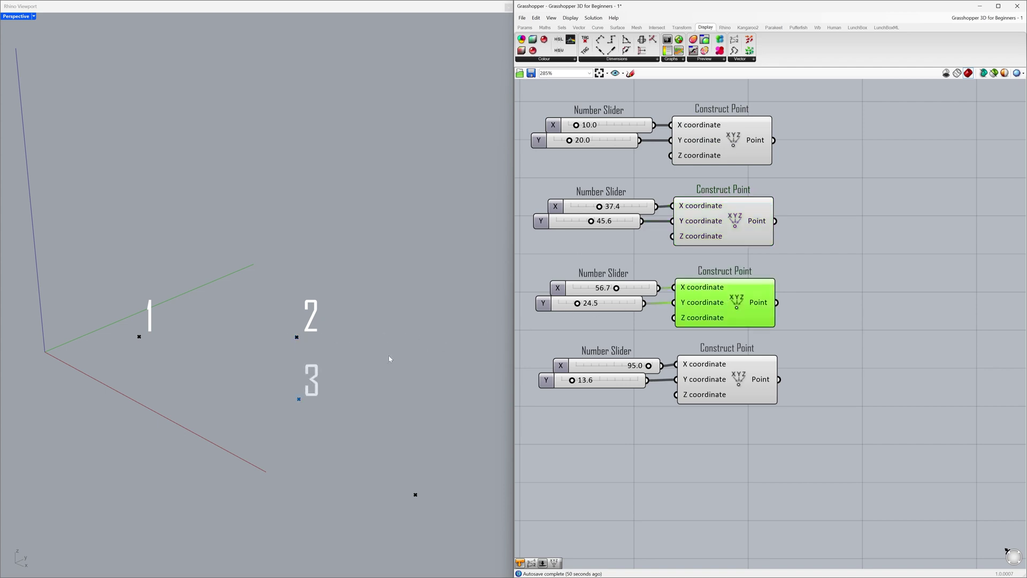
pyautogui.click(709, 378)
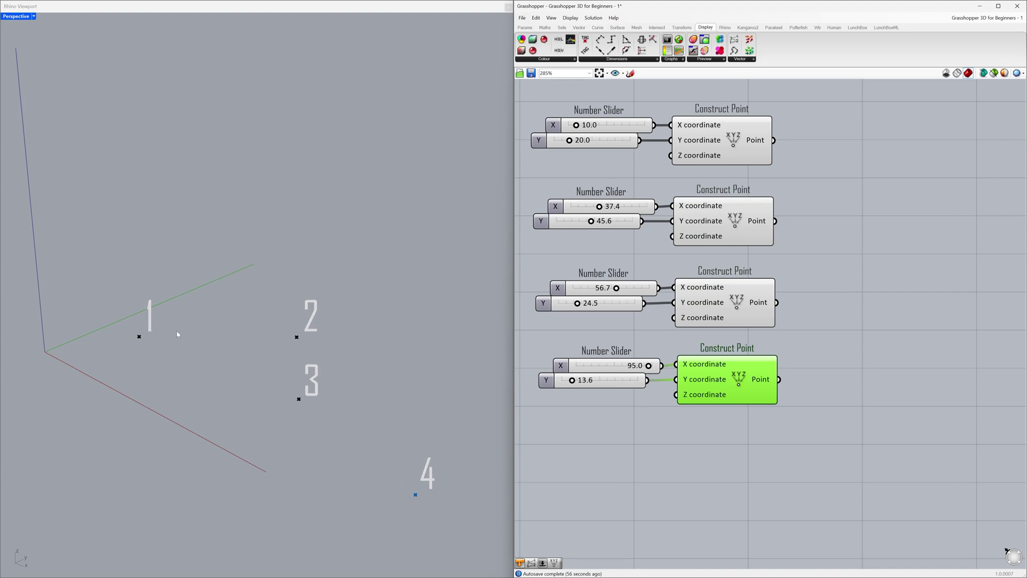
pyautogui.click(826, 274)
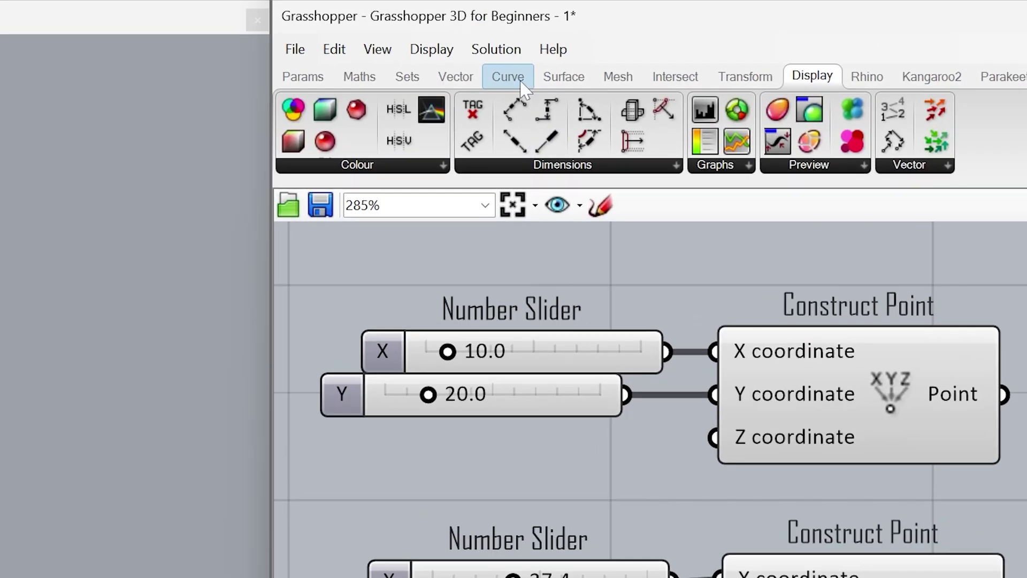
# Add an Interpolate curve component to the canvas beside the Construct Point components
pyautogui.click(522, 83)
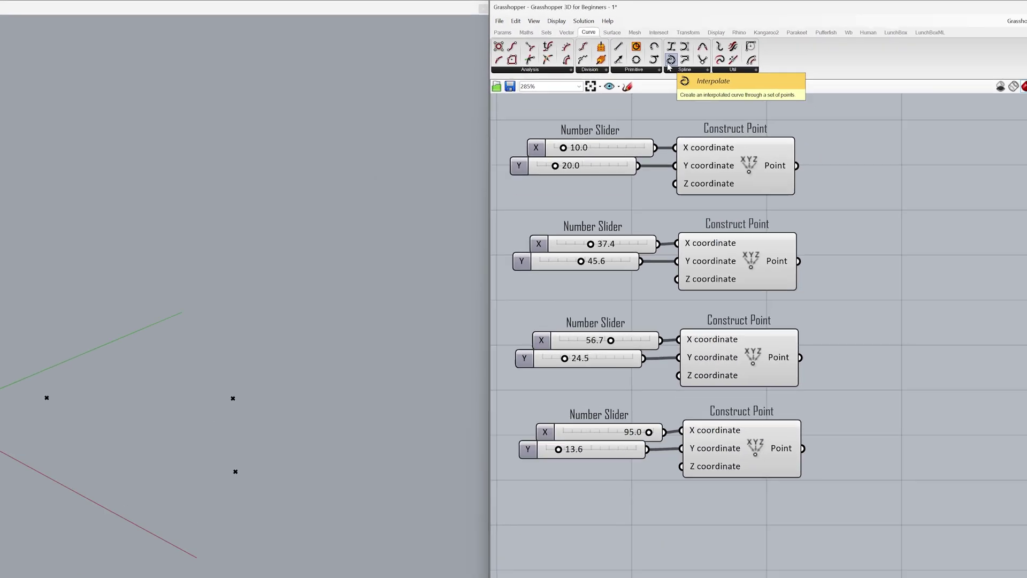
pyautogui.moveTo(704, 141); pyautogui.dragTo(861, 265)
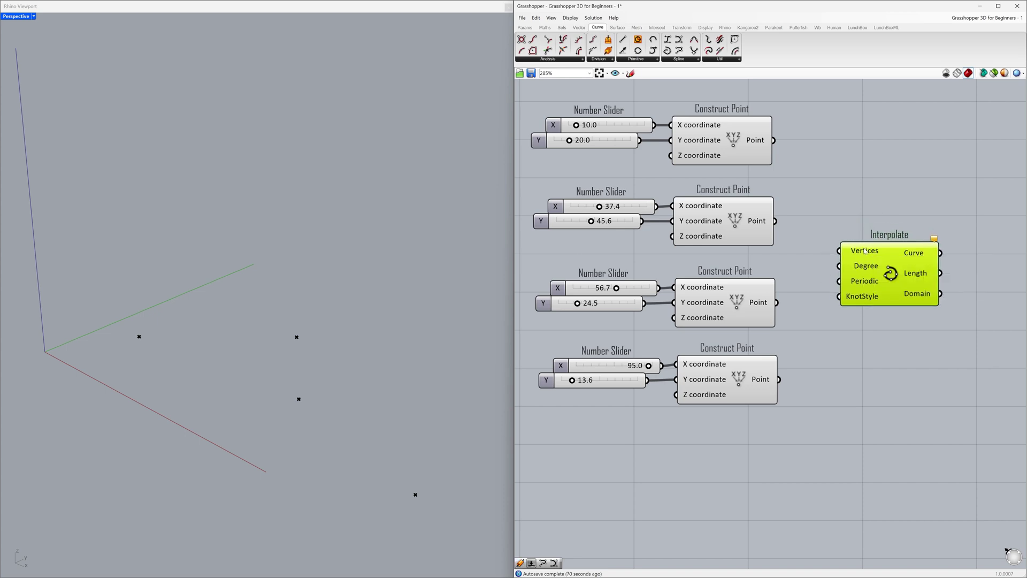
pyautogui.click(818, 197)
# Connect the Point outputs of all four Construct Point components, in order from first to fourth, to Interpolate's Vertices input
pyautogui.moveTo(775, 140); pyautogui.dragTo(868, 249)
pyautogui.click(823, 249)
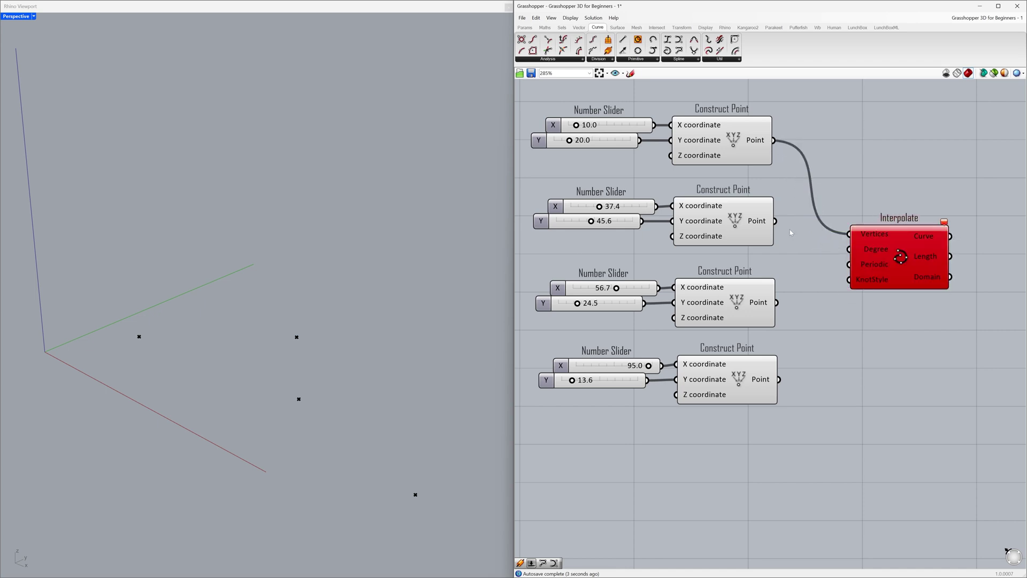
pyautogui.keyDown('shift'); pyautogui.moveTo(774, 221); pyautogui.dragTo(850, 235); pyautogui.keyUp('shift')
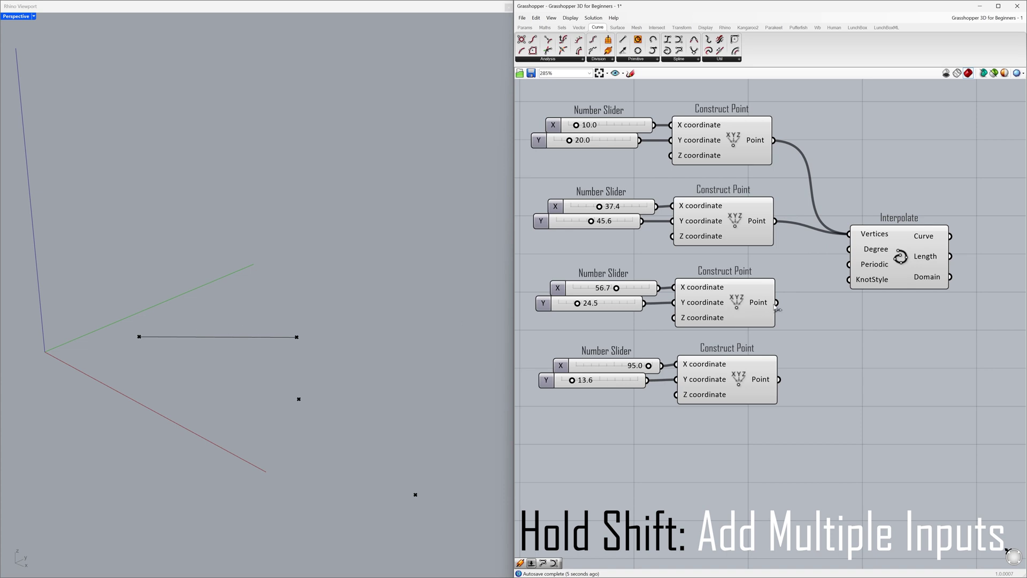
pyautogui.keyDown('shift'); pyautogui.moveTo(776, 302); pyautogui.dragTo(849, 235); pyautogui.keyUp('shift')
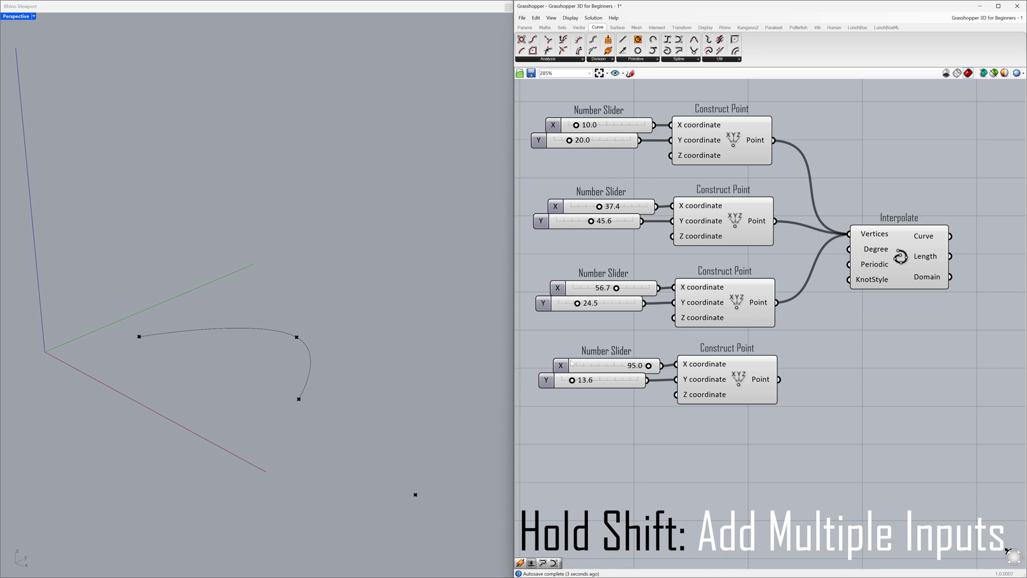
pyautogui.keyDown('shift'); pyautogui.moveTo(779, 379); pyautogui.dragTo(845, 287); pyautogui.keyUp('shift')
pyautogui.click(814, 302)
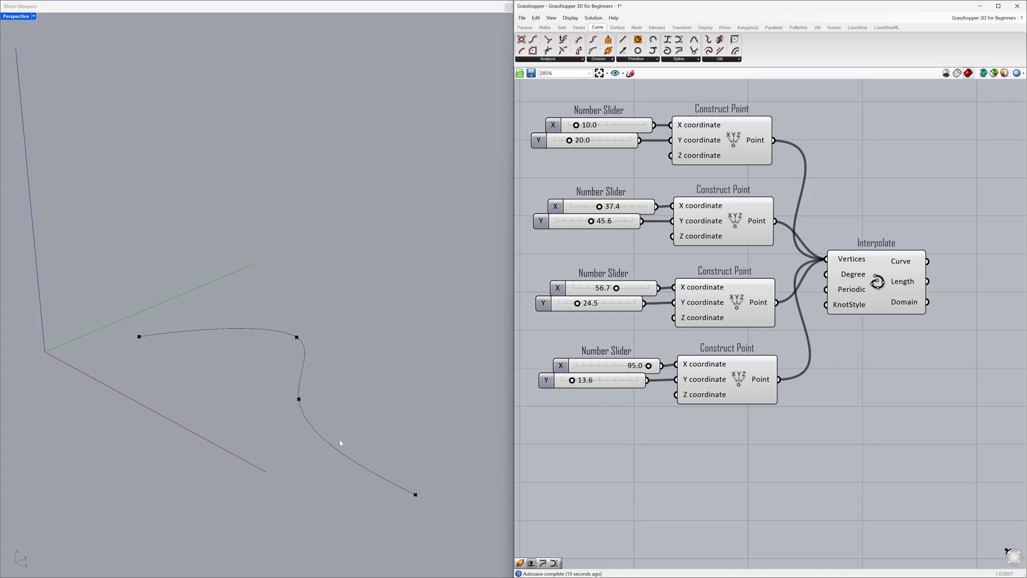
# Reshape the curve by setting the second point to X 34.6 and Y 51.2 and the third point's X to 63.7
pyautogui.moveTo(596, 211)
pyautogui.mouseDown()
pyautogui.moveTo(578, 224)
pyautogui.moveTo(595, 223)
pyautogui.mouseUp()
pyautogui.moveTo(619, 288)
pyautogui.mouseDown()
pyautogui.moveTo(610, 289)
pyautogui.moveTo(622, 289)
pyautogui.mouseUp()
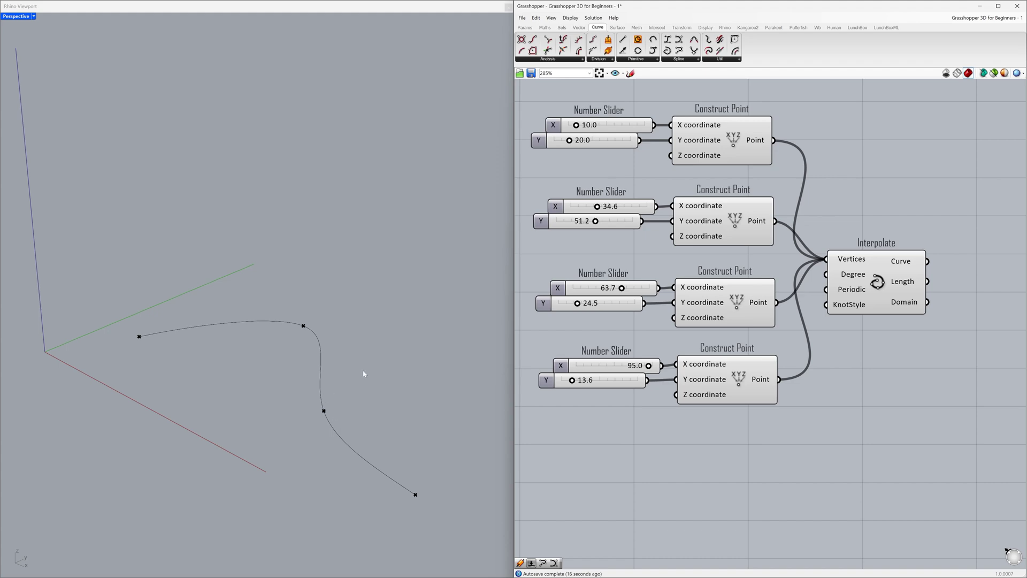
# Add an Offset Curve component beside Interpolate and feed the interpolated curve into its Curve input
pyautogui.scroll(-2, 823, 367)
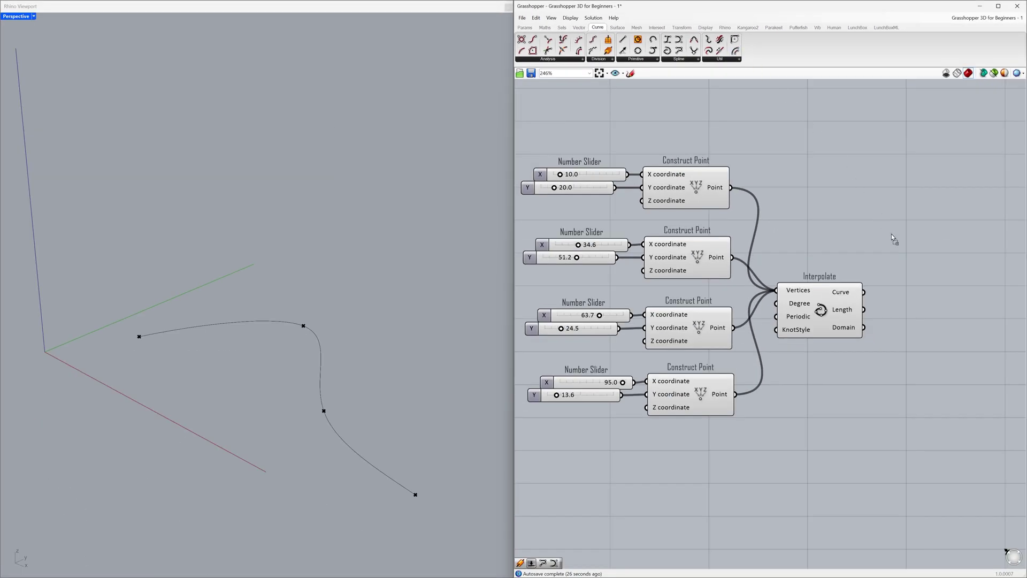
pyautogui.moveTo(893, 238); pyautogui.dragTo(914, 329)
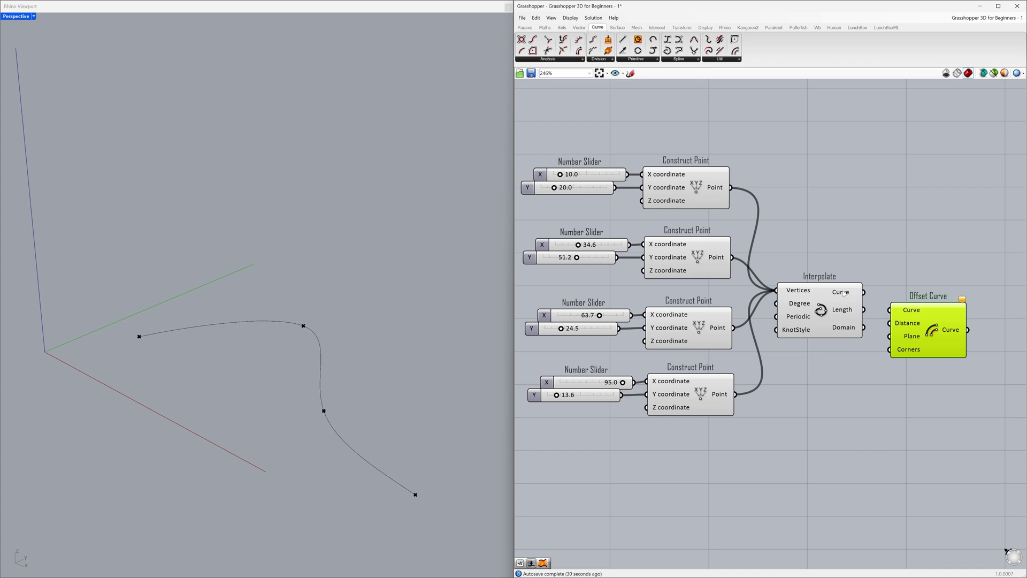
pyautogui.click(824, 321)
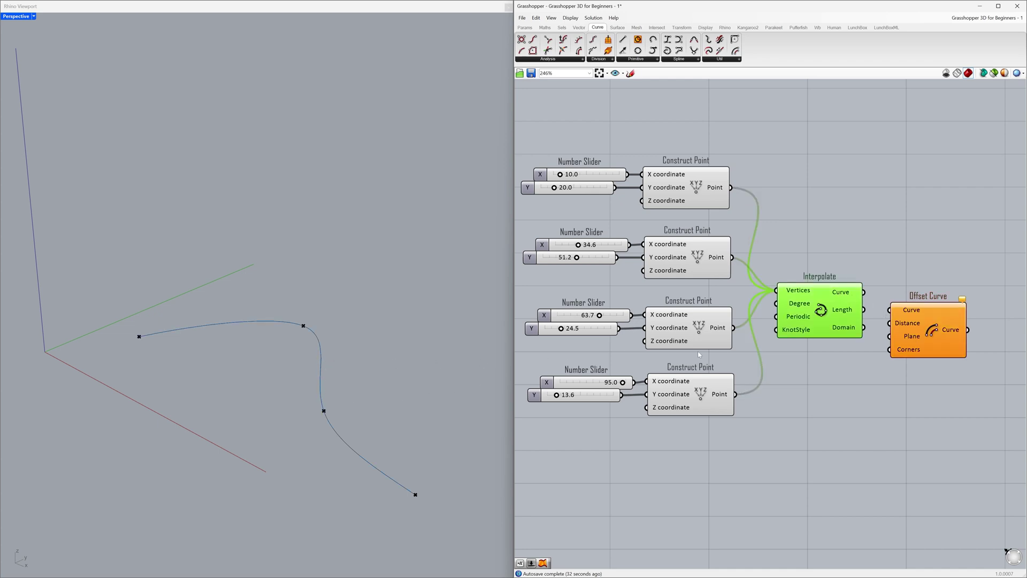
pyautogui.moveTo(864, 292); pyautogui.dragTo(918, 367)
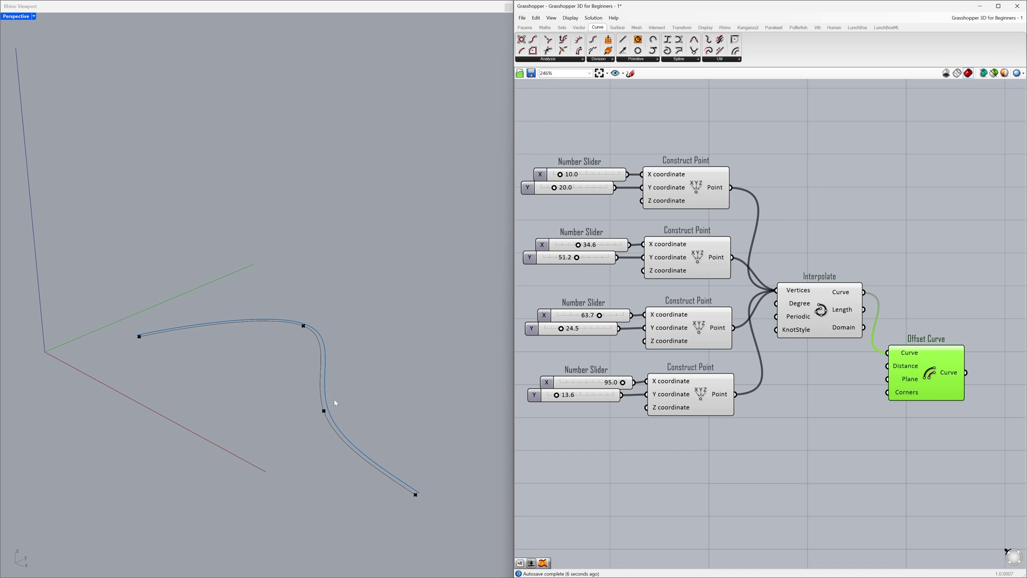
# Copy the fourth point's Y slider, connect the copy to Offset Curve's Distance input and set it to 10.3
pyautogui.moveTo(902, 368)
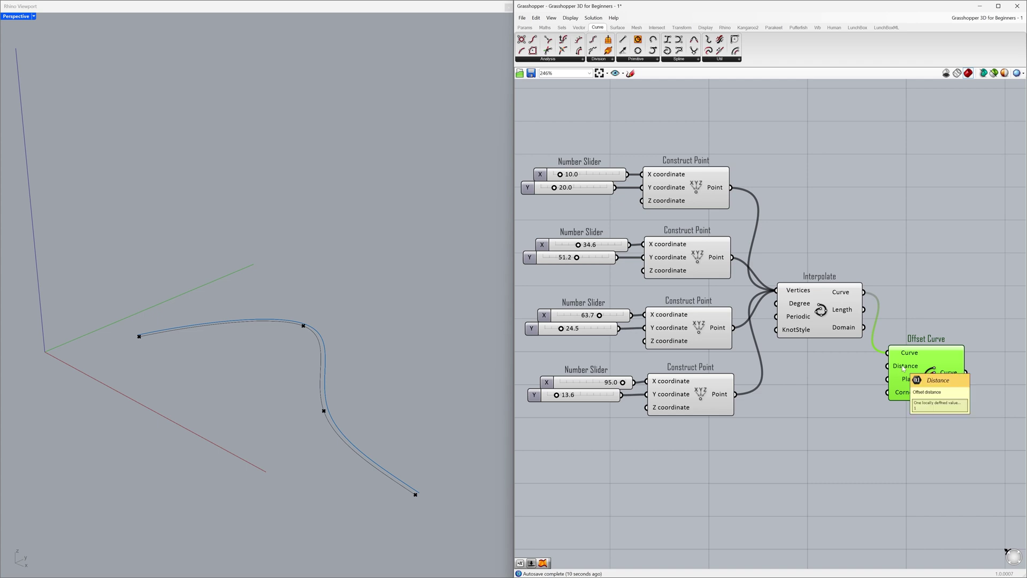
pyautogui.click(846, 377)
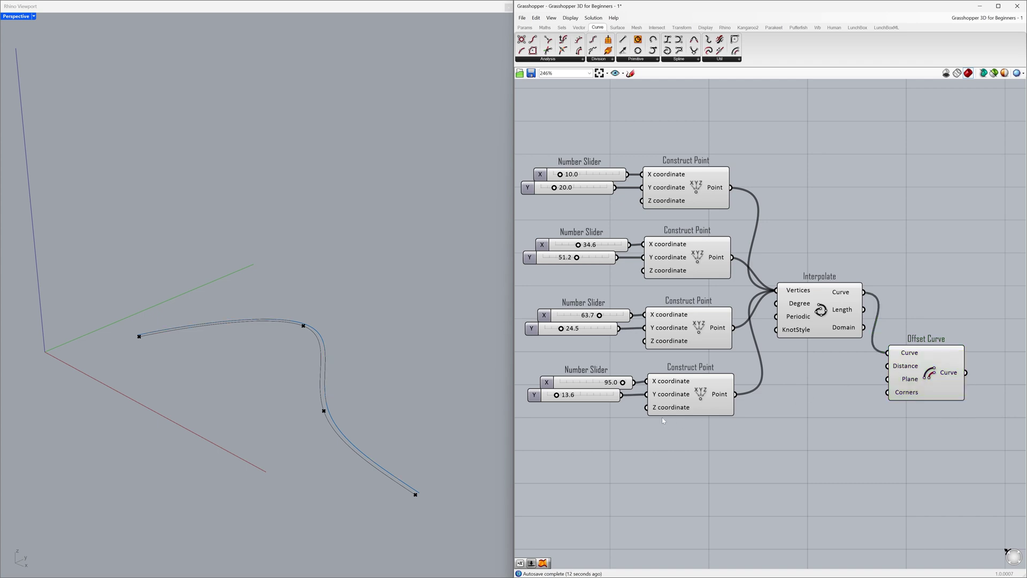
pyautogui.click(593, 401)
pyautogui.hotkey('ctrl', 'c')
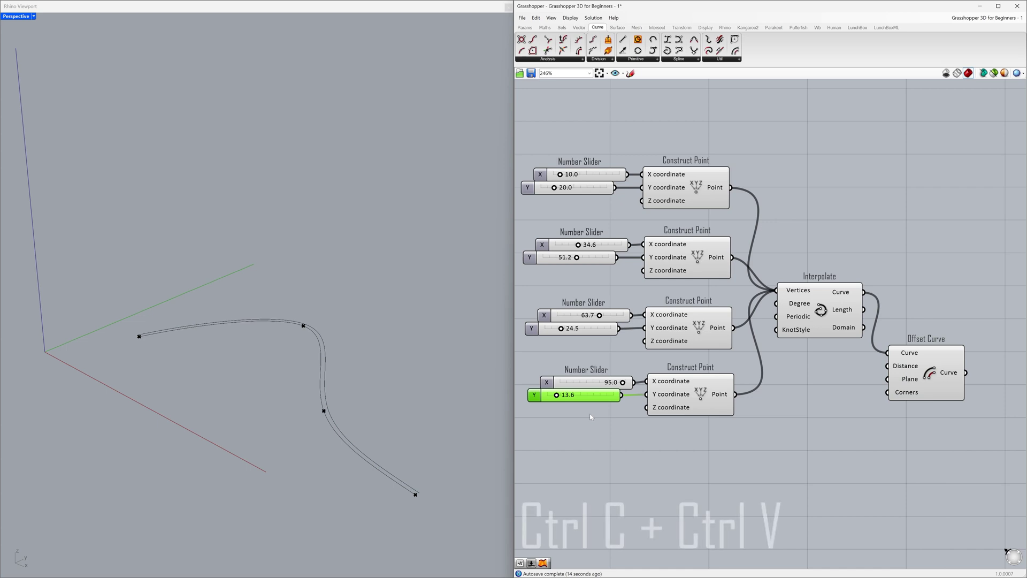
pyautogui.hotkey('ctrl', 'v')
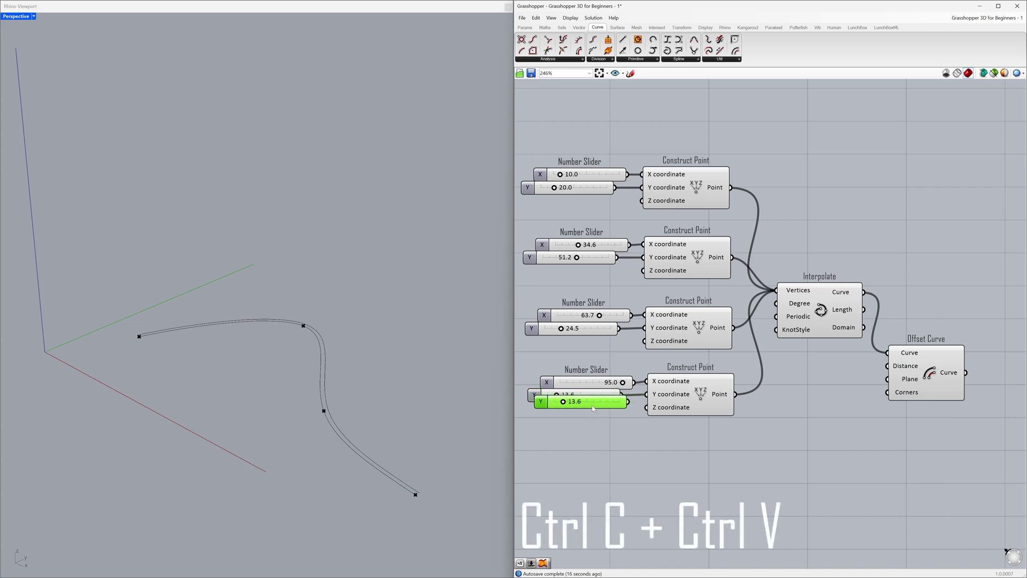
pyautogui.moveTo(595, 400); pyautogui.dragTo(800, 369)
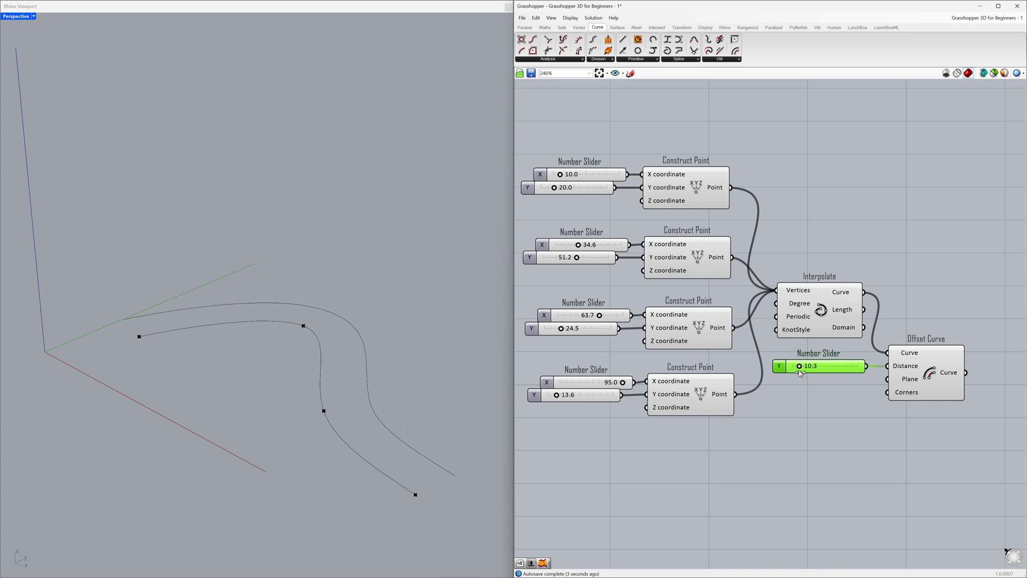
pyautogui.click(827, 399)
# Add a Ruled Surface component to the canvas beyond Offset Curve
pyautogui.moveTo(904, 438); pyautogui.dragTo(681, 438, button='right')
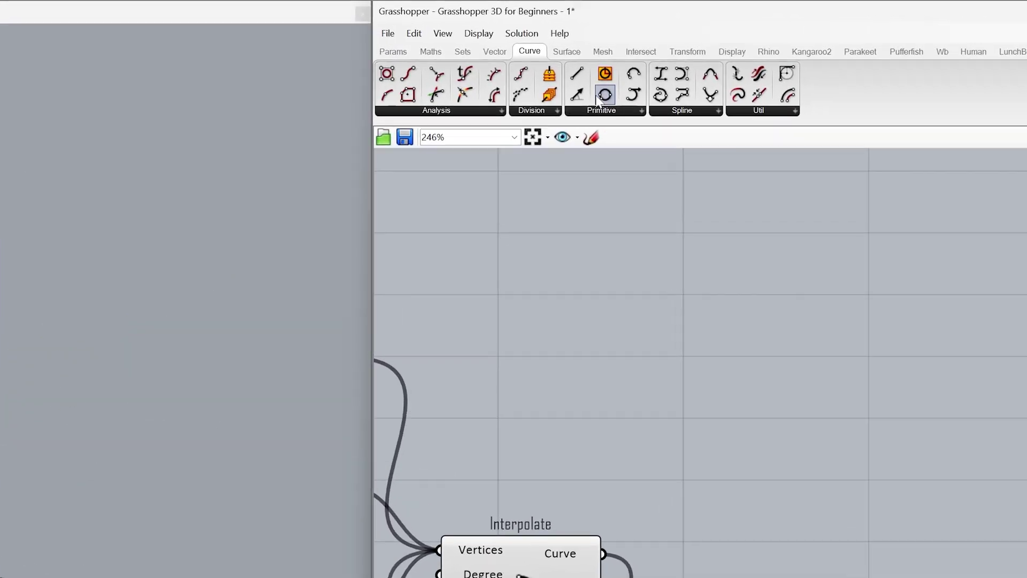
pyautogui.click(542, 80)
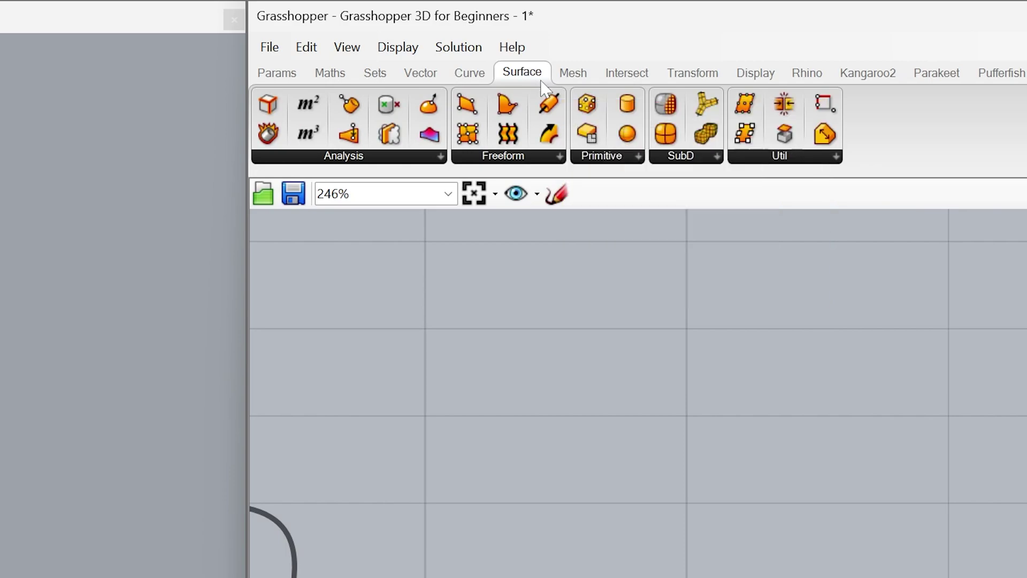
pyautogui.click(557, 155)
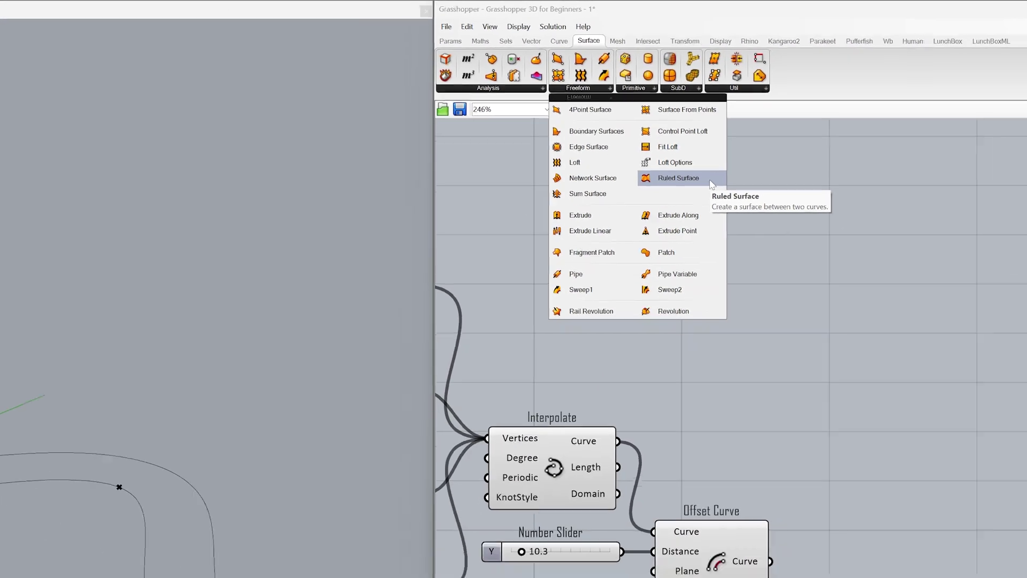
pyautogui.moveTo(737, 324); pyautogui.dragTo(956, 577)
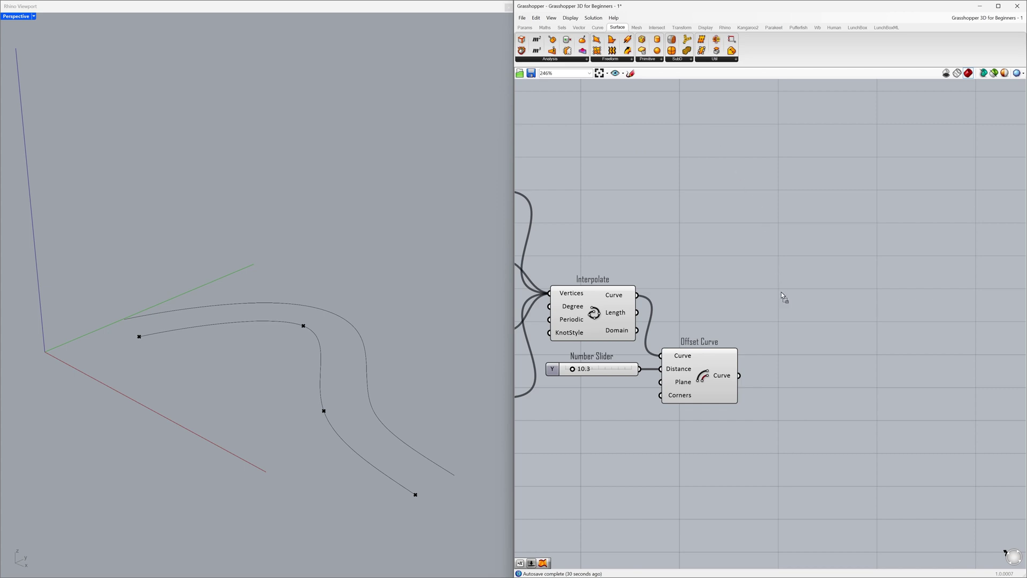
pyautogui.moveTo(787, 320); pyautogui.dragTo(788, 320)
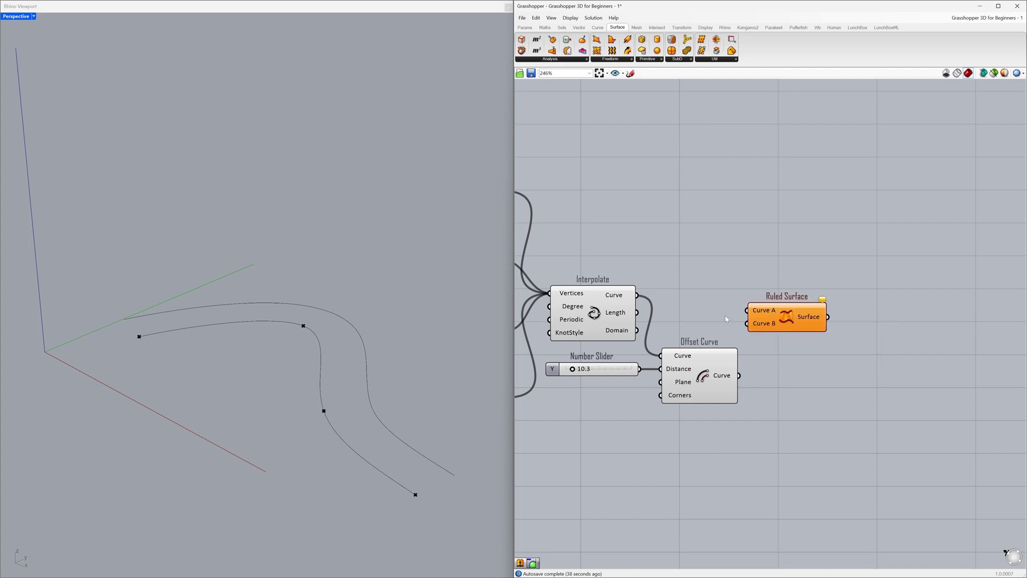
# Connect the interpolated curve to Ruled Surface's Curve A input and the offset curve to its Curve B input
pyautogui.click(583, 314)
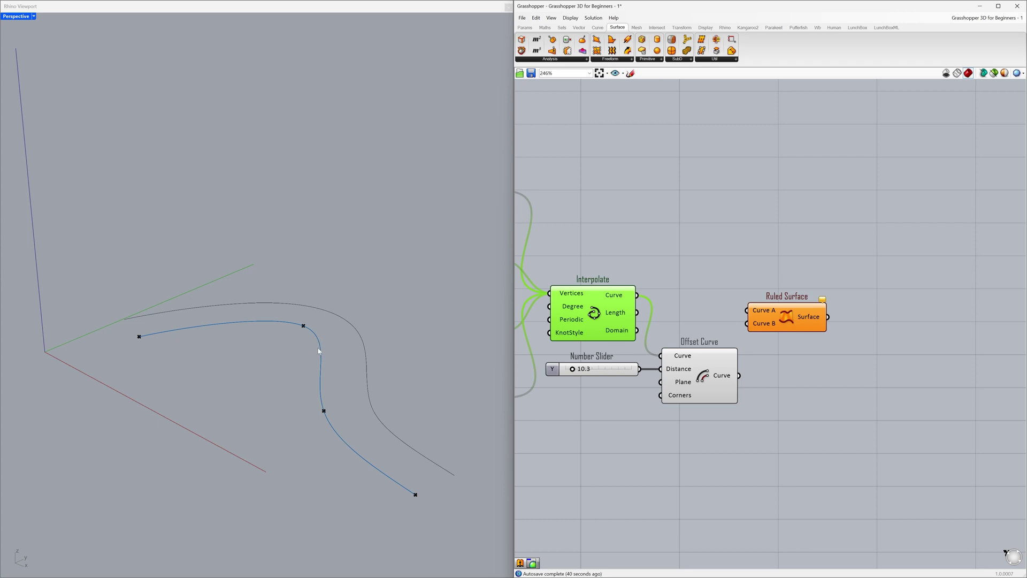
pyautogui.moveTo(637, 295); pyautogui.dragTo(778, 308)
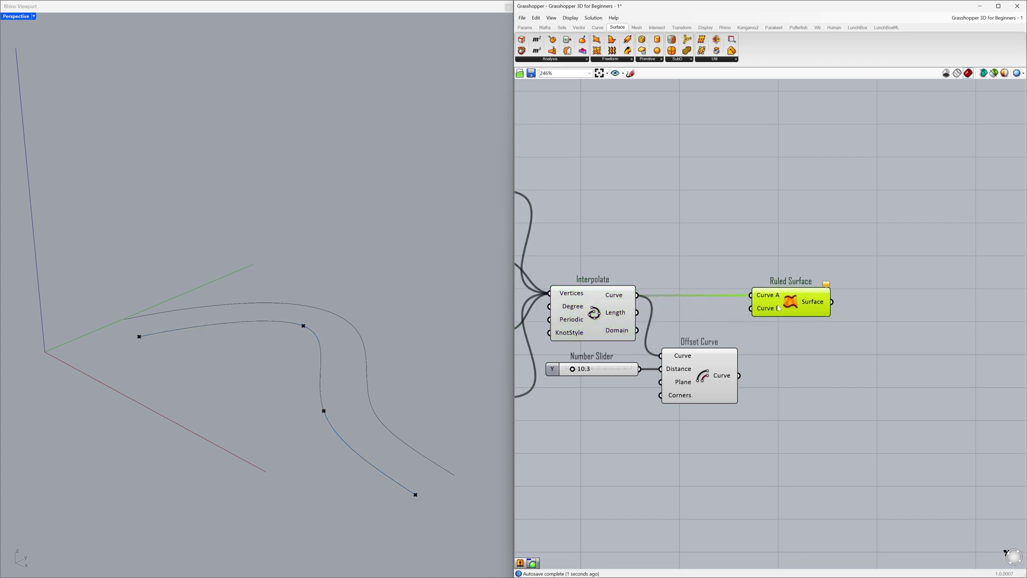
pyautogui.click(712, 376)
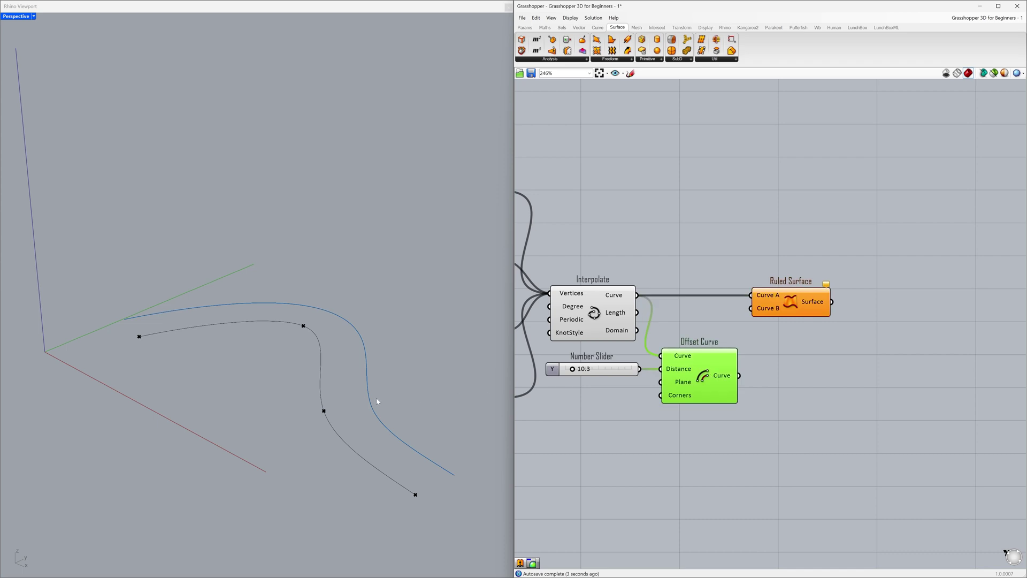
pyautogui.moveTo(739, 375); pyautogui.dragTo(766, 310)
pyautogui.click(759, 332)
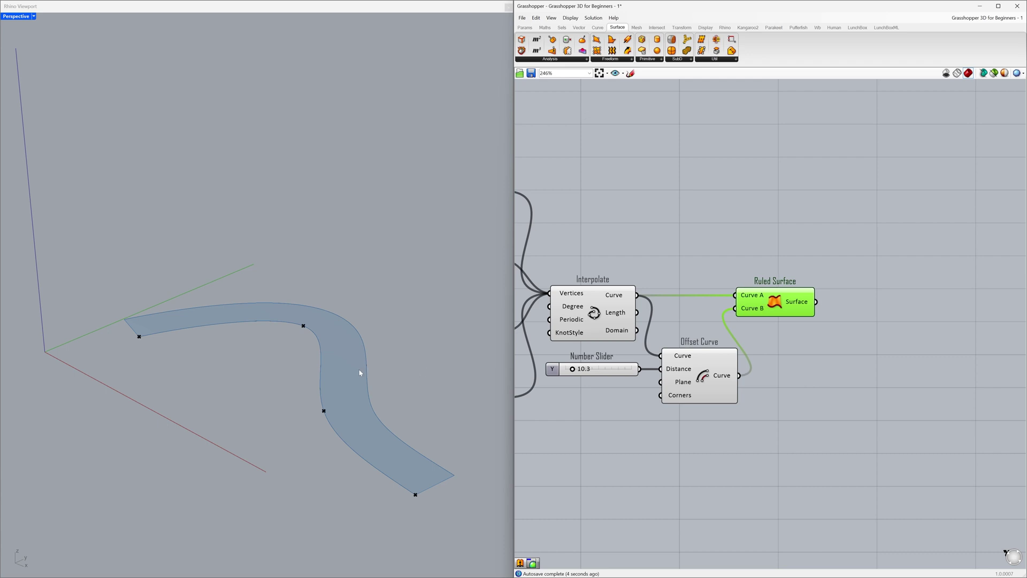
pyautogui.click(546, 407)
pyautogui.moveTo(532, 407); pyautogui.dragTo(780, 421, button='right')
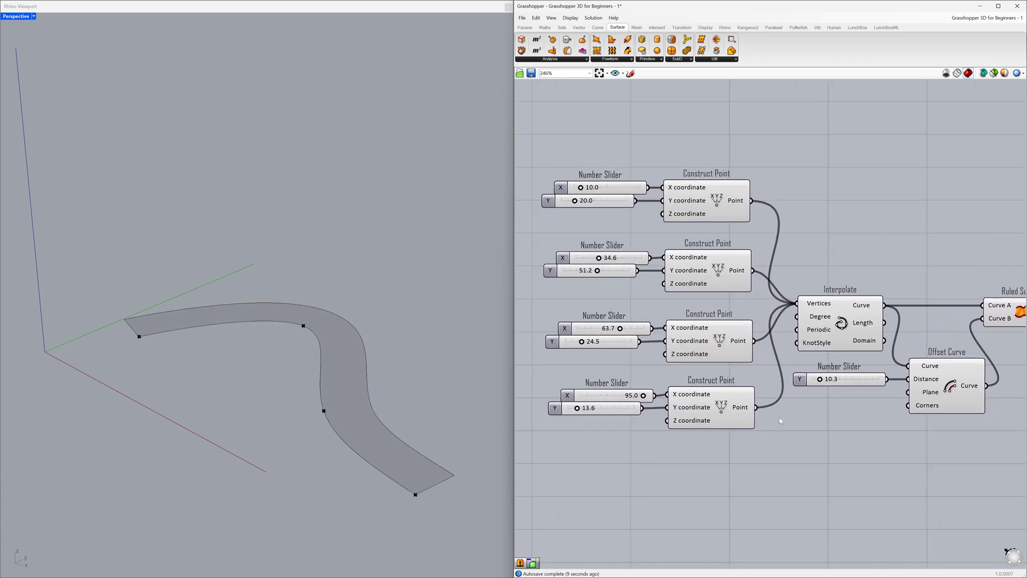
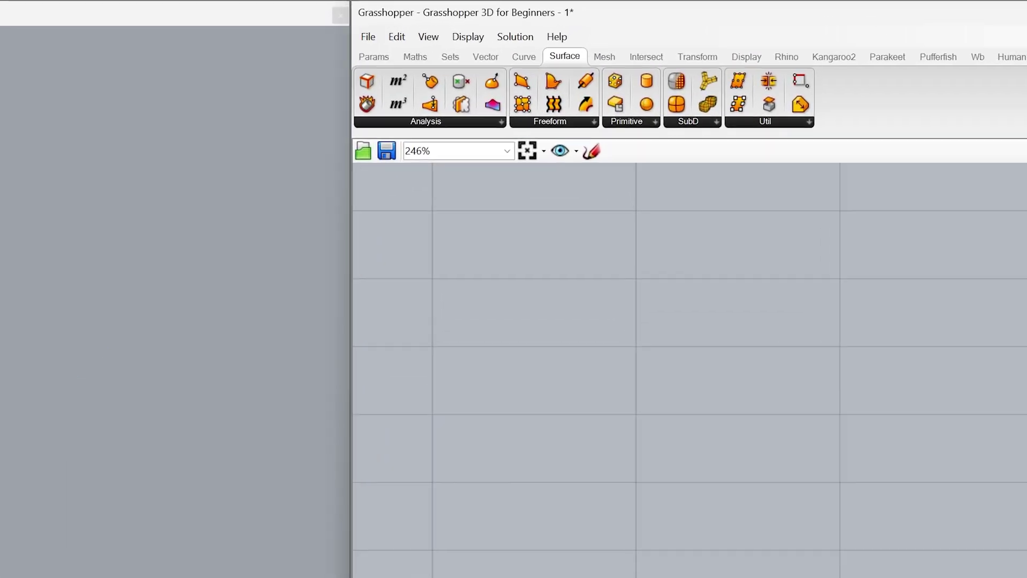
# Add an Extrude component after Ruled Surface and connect the ruled surface to its Base input
pyautogui.click(570, 155)
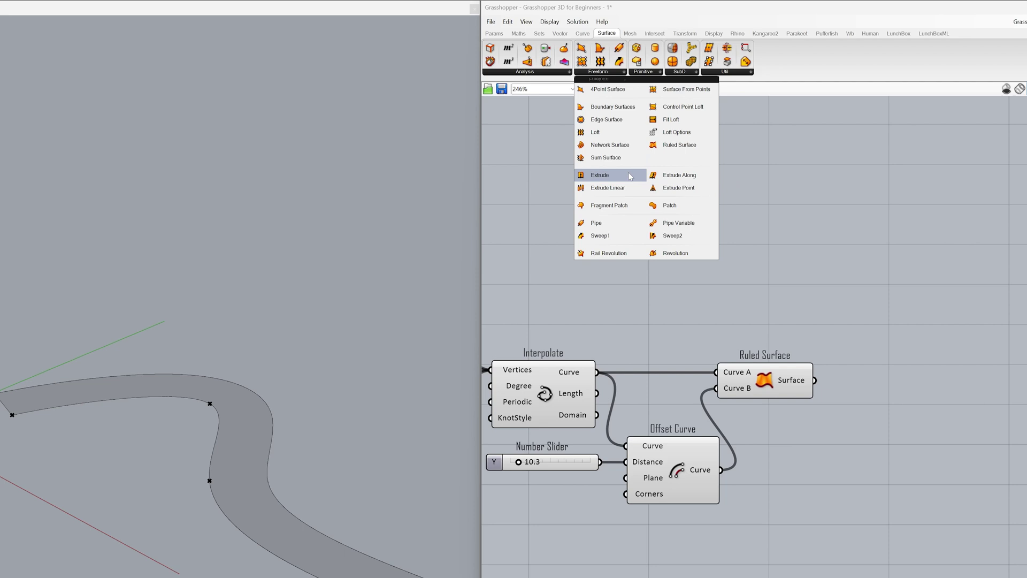
pyautogui.click(588, 378)
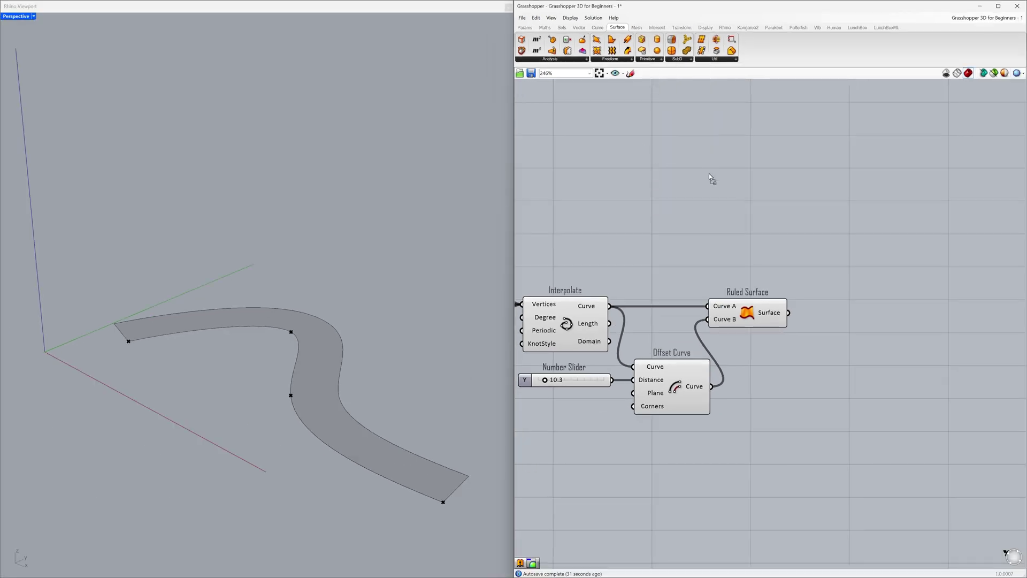
pyautogui.click(878, 329)
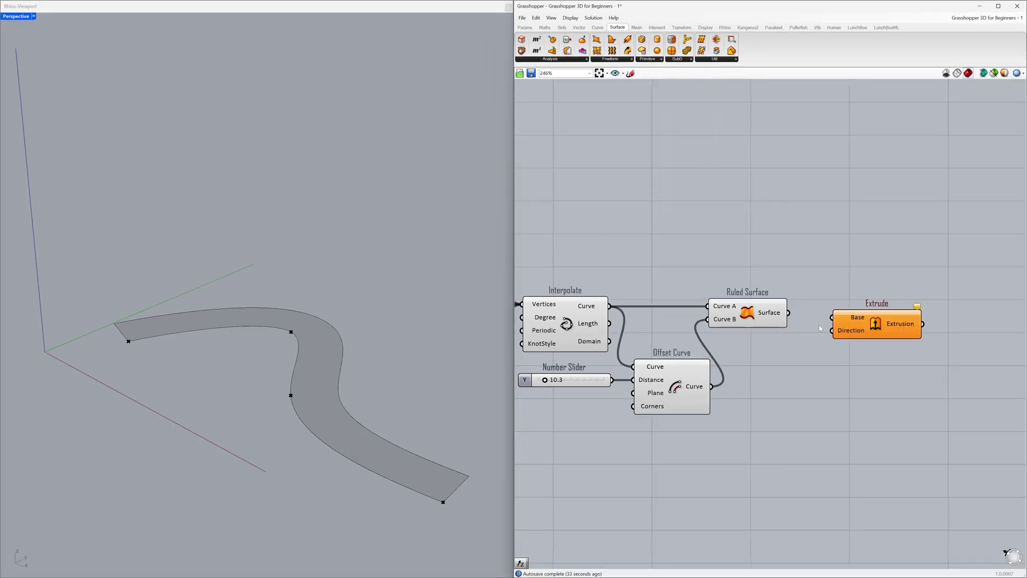
pyautogui.click(770, 314)
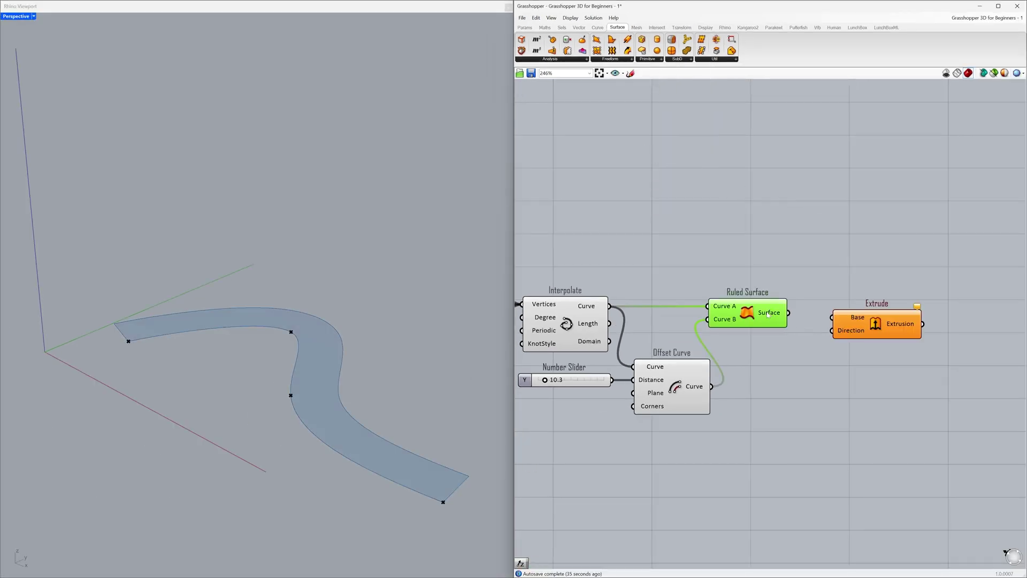
pyautogui.moveTo(788, 314); pyautogui.dragTo(829, 322)
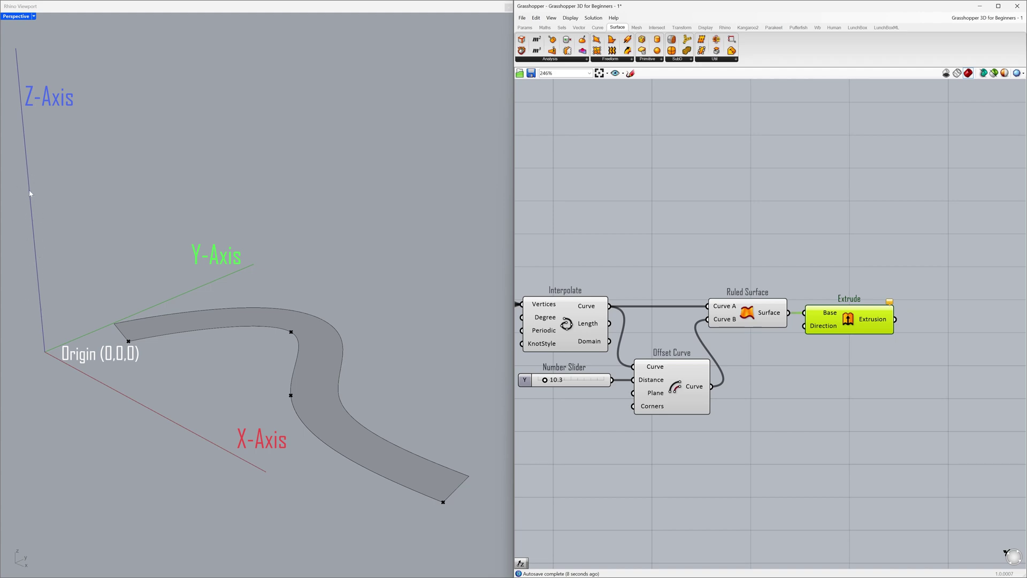
# Add a Unit Z vector component, connect its Unit vector output to Extrude's Direction input and place it below Offset Curve
pyautogui.click(562, 211)
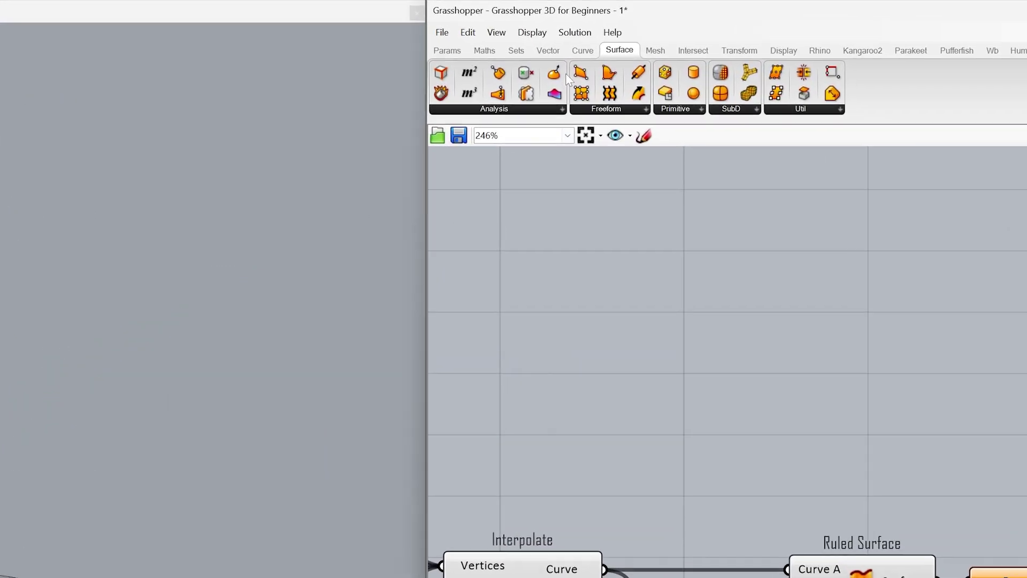
pyautogui.click(548, 50)
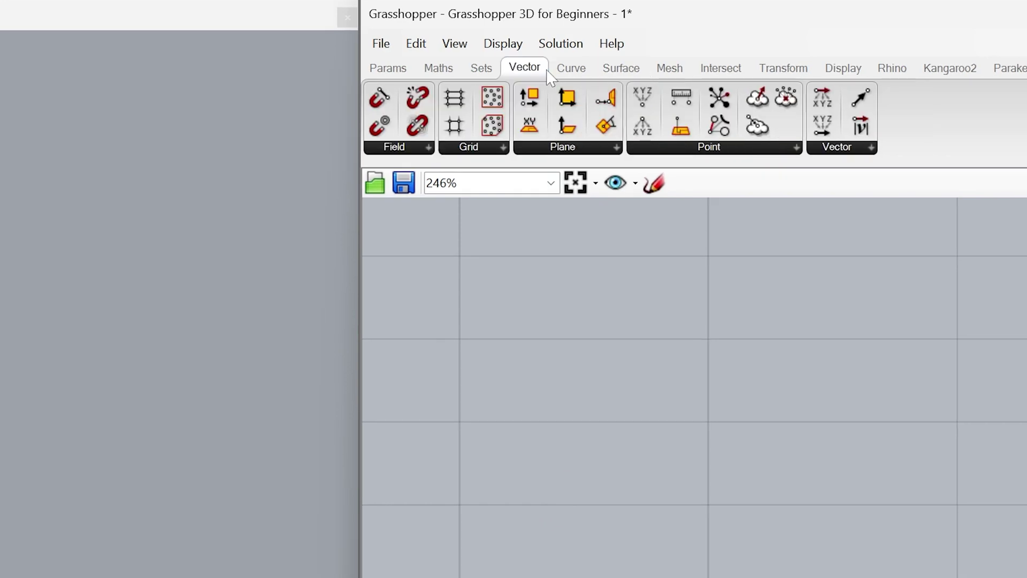
pyautogui.click(812, 150)
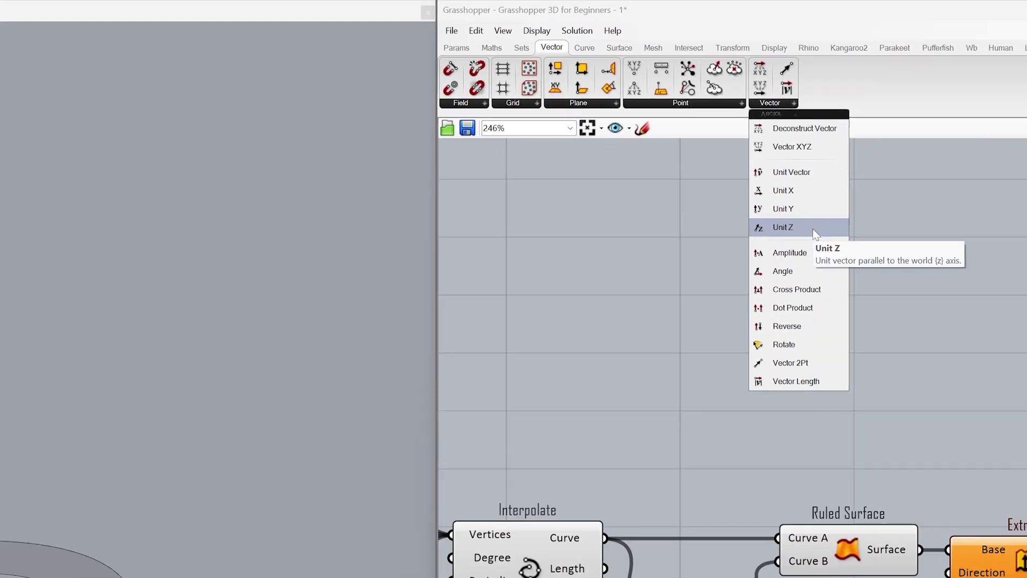
pyautogui.click(900, 331)
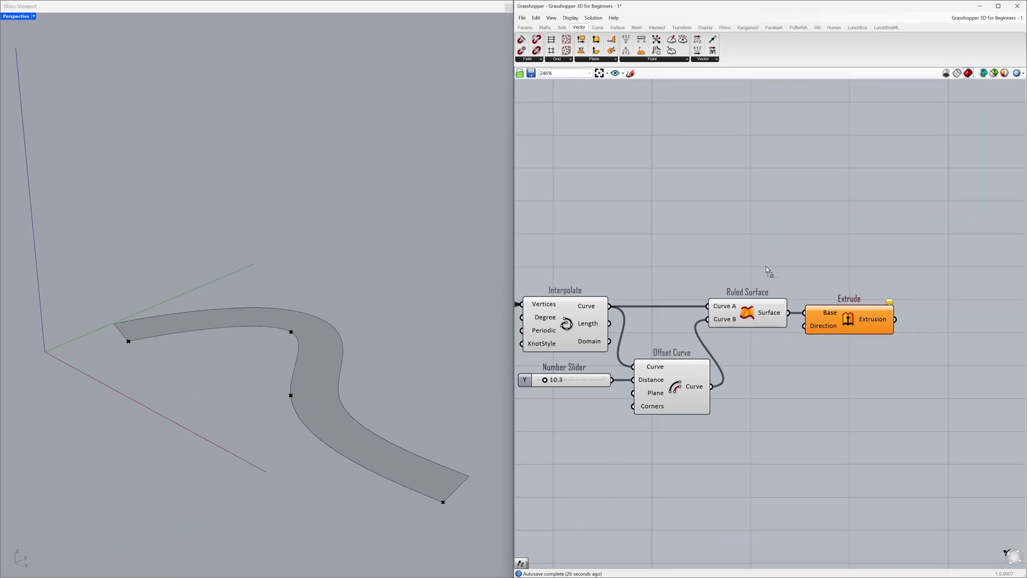
pyautogui.click(773, 392)
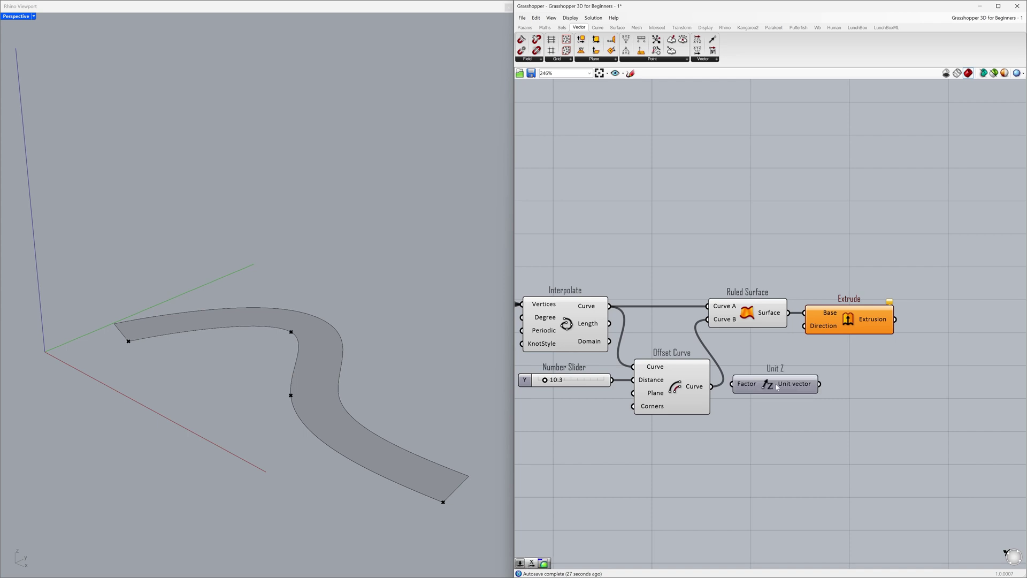
pyautogui.moveTo(774, 394); pyautogui.dragTo(775, 397)
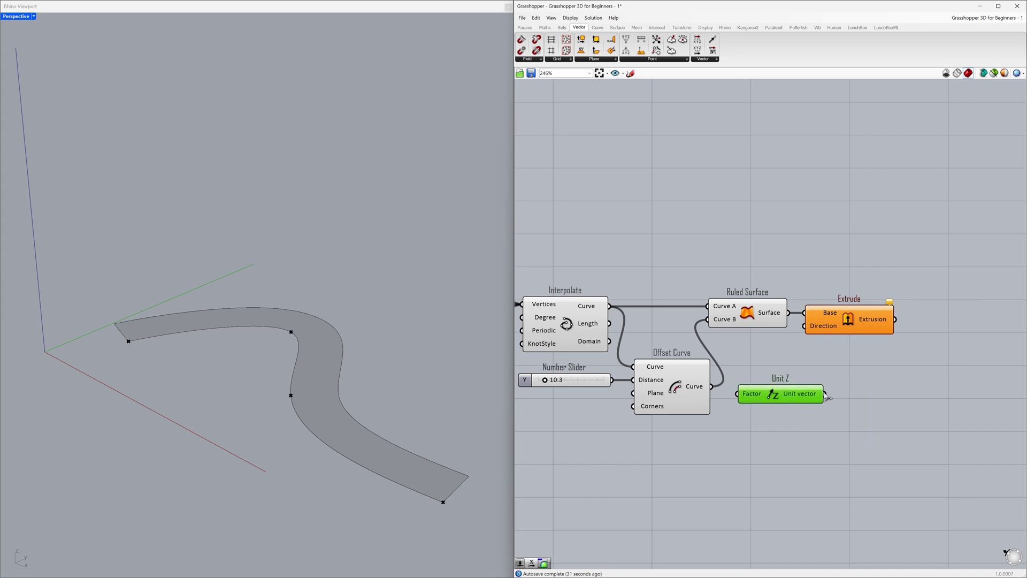
pyautogui.moveTo(824, 394); pyautogui.dragTo(799, 335)
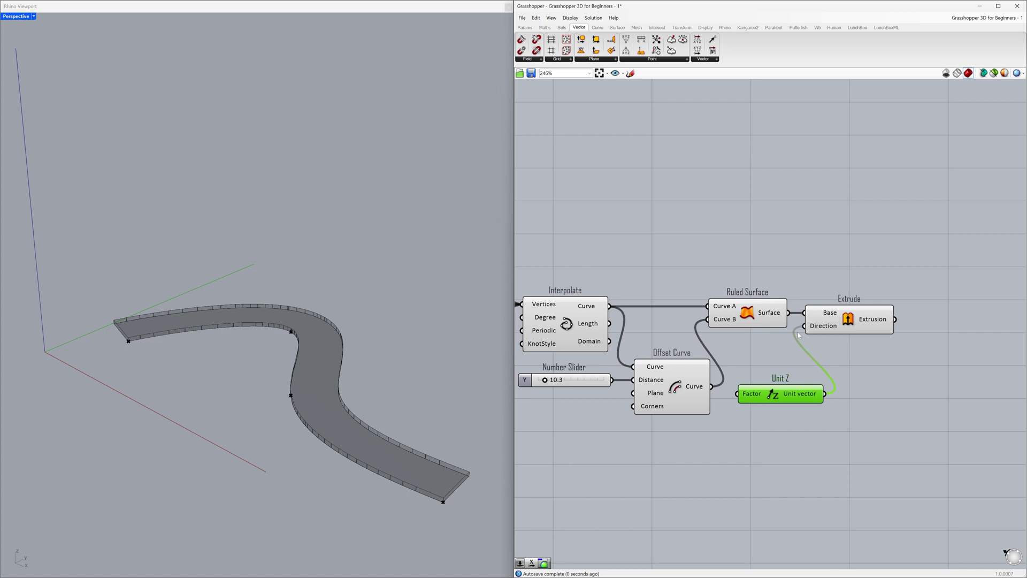
pyautogui.click(778, 351)
pyautogui.moveTo(784, 395); pyautogui.dragTo(769, 451)
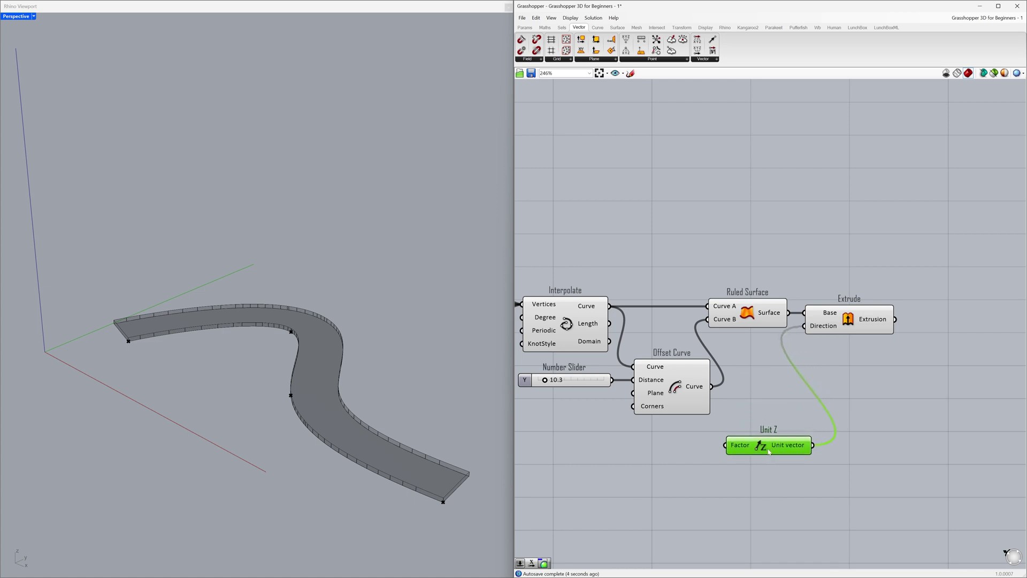
# Create a number slider from the value 15.0, connect it to Unit Z's Factor input and set it to 32.5
pyautogui.moveTo(739, 449)
pyautogui.click(633, 451)
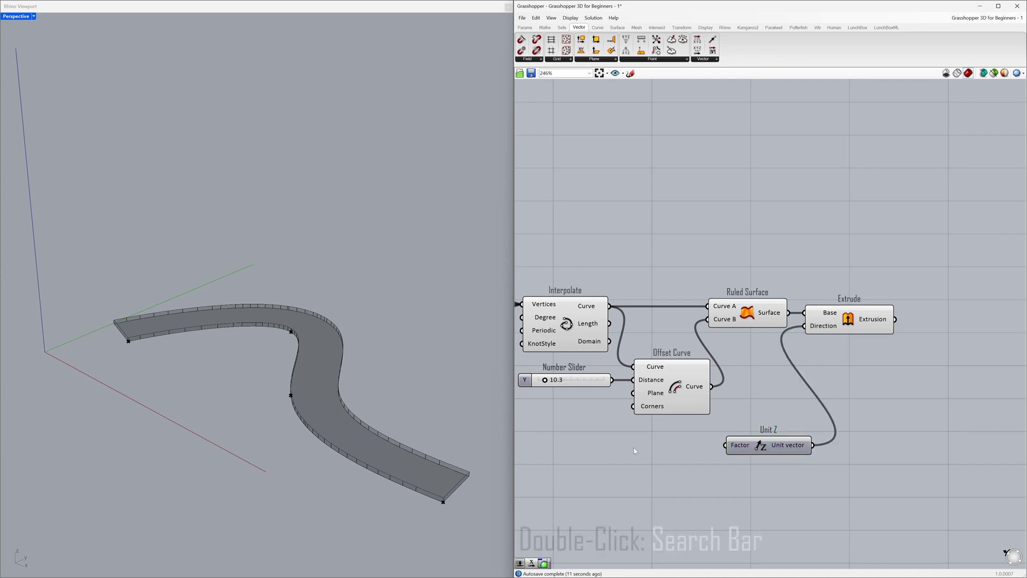
pyautogui.doubleClick(633, 447)
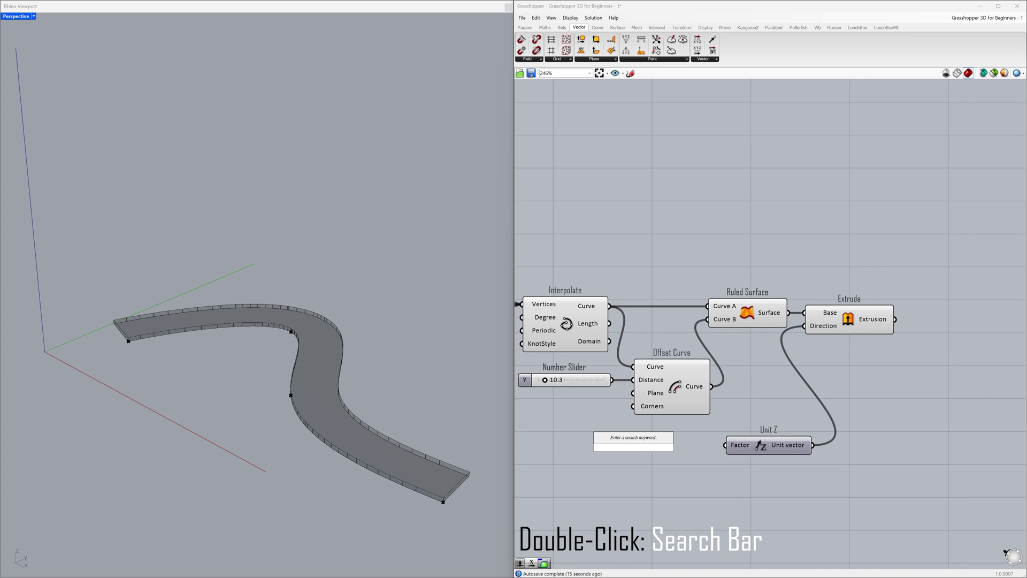
pyautogui.write('15.0')
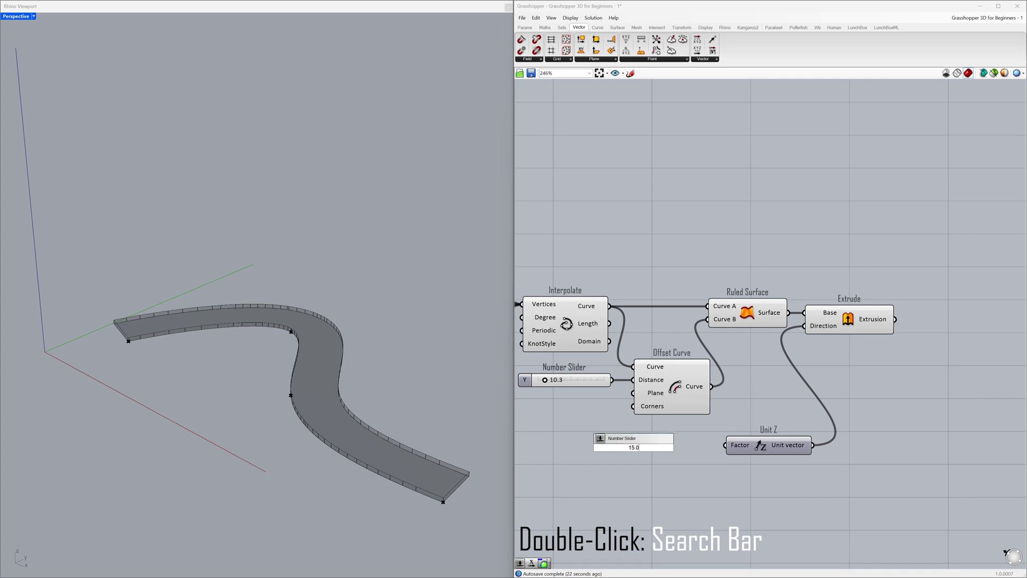
pyautogui.press('Return')
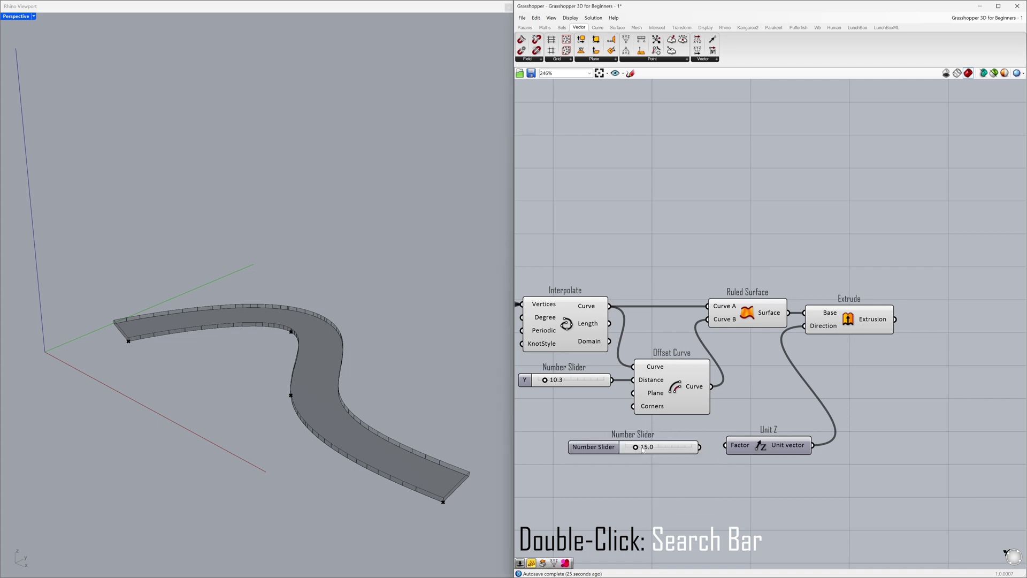
pyautogui.moveTo(697, 448); pyautogui.dragTo(661, 453)
pyautogui.click(675, 462)
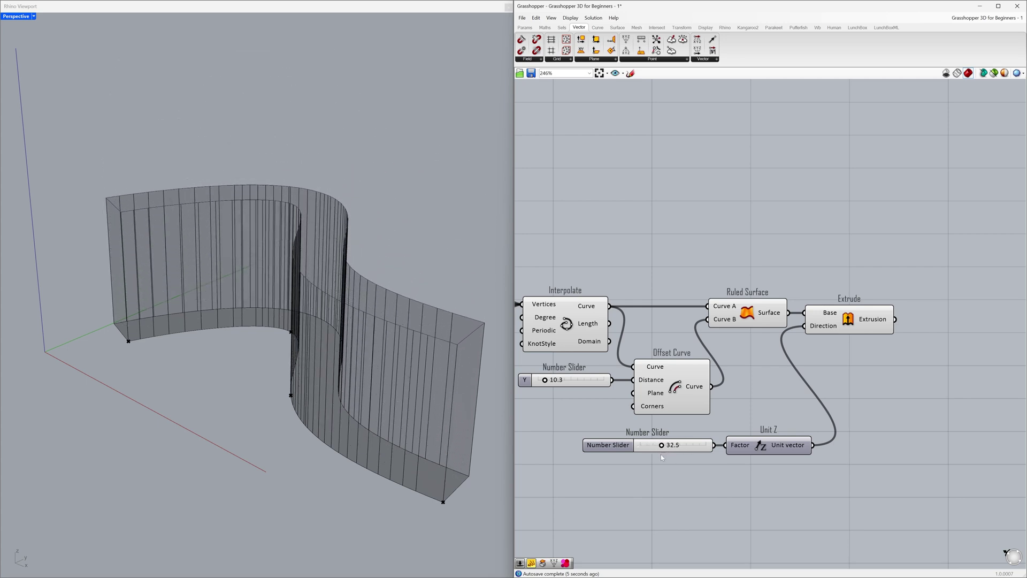
# Set the extrusion height slider feeding Unit Z to exactly 30
pyautogui.doubleClick(688, 449)
pyautogui.write('30')
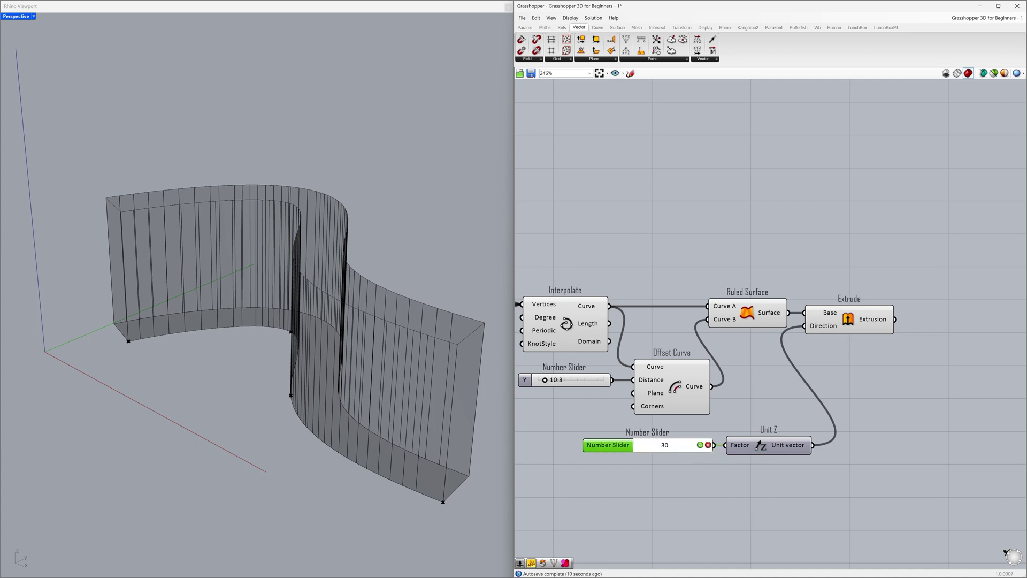
pyautogui.press('Return')
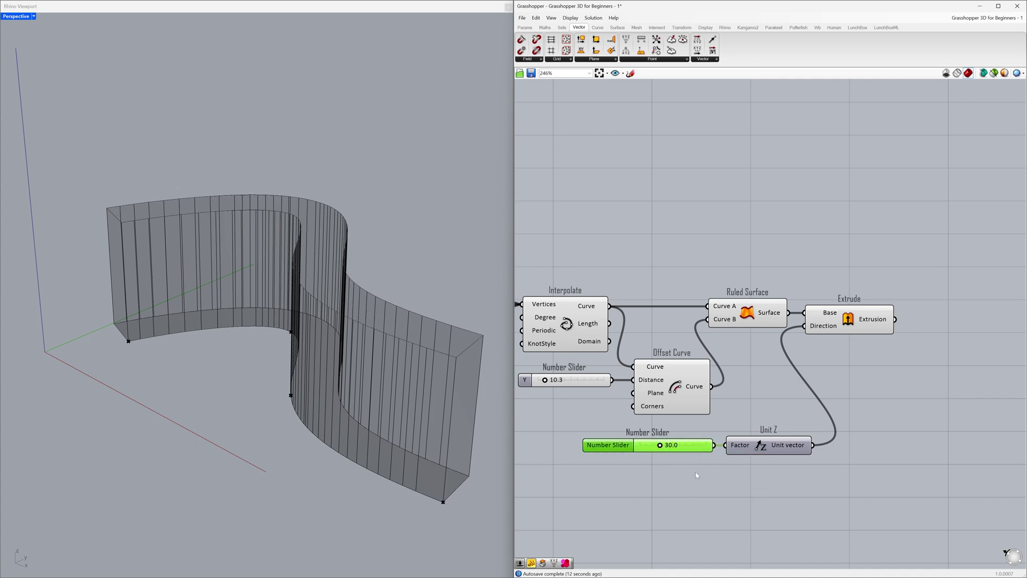
pyautogui.click(696, 475)
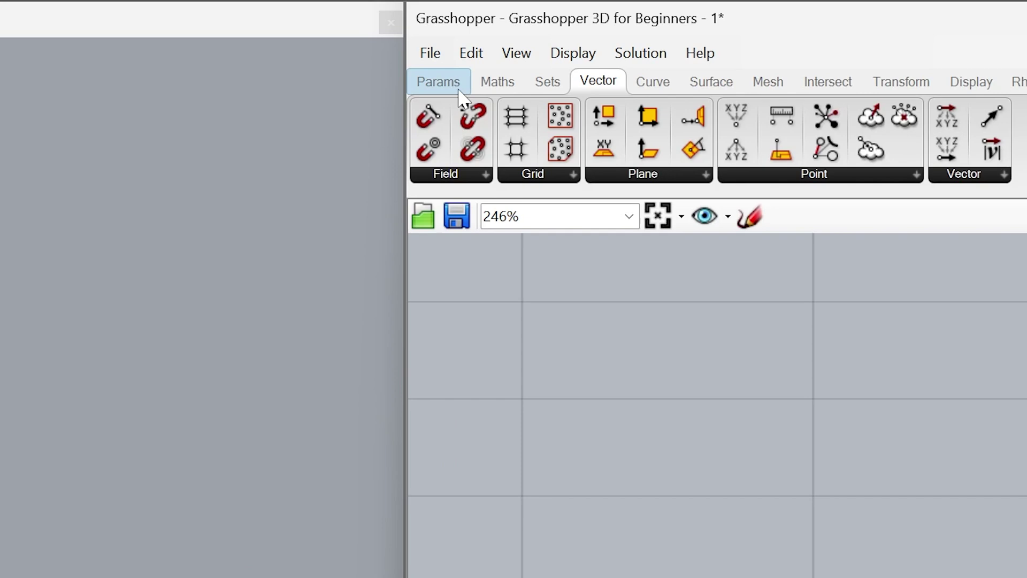
# Add a Brep parameter after Extrude and connect the Extrusion output to it
pyautogui.click(525, 27)
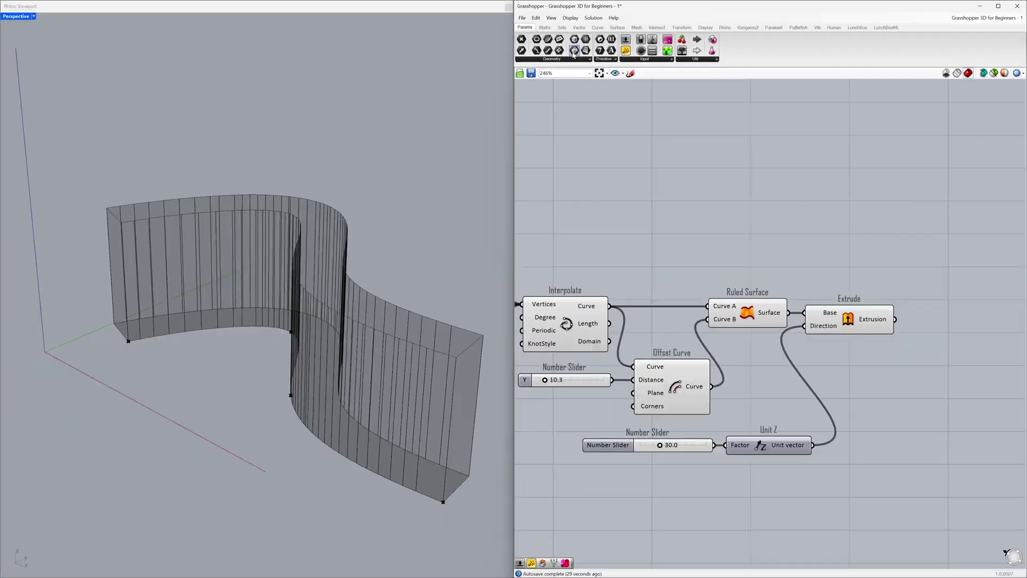
pyautogui.moveTo(574, 54); pyautogui.dragTo(951, 328)
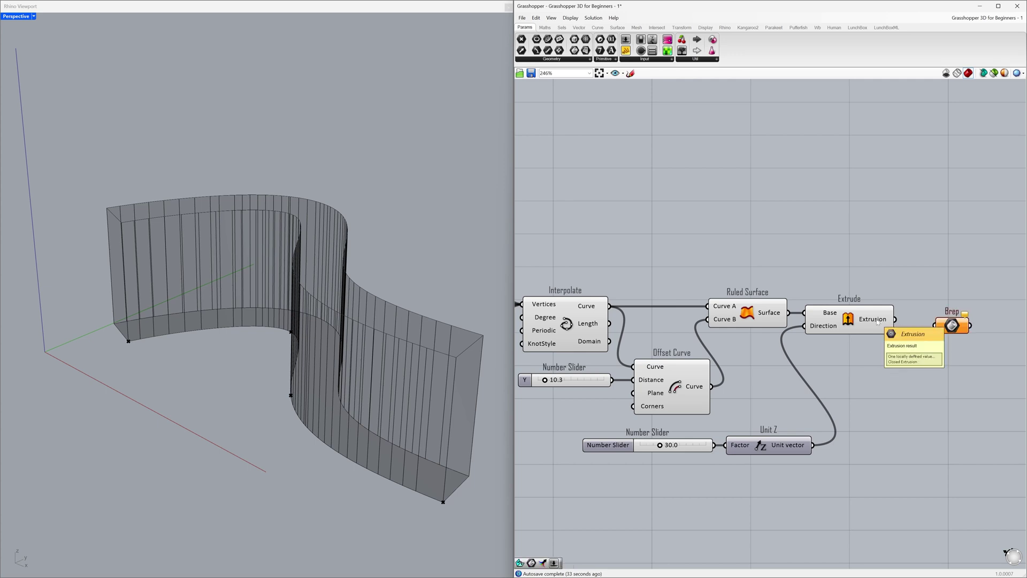
pyautogui.moveTo(895, 319); pyautogui.dragTo(927, 319)
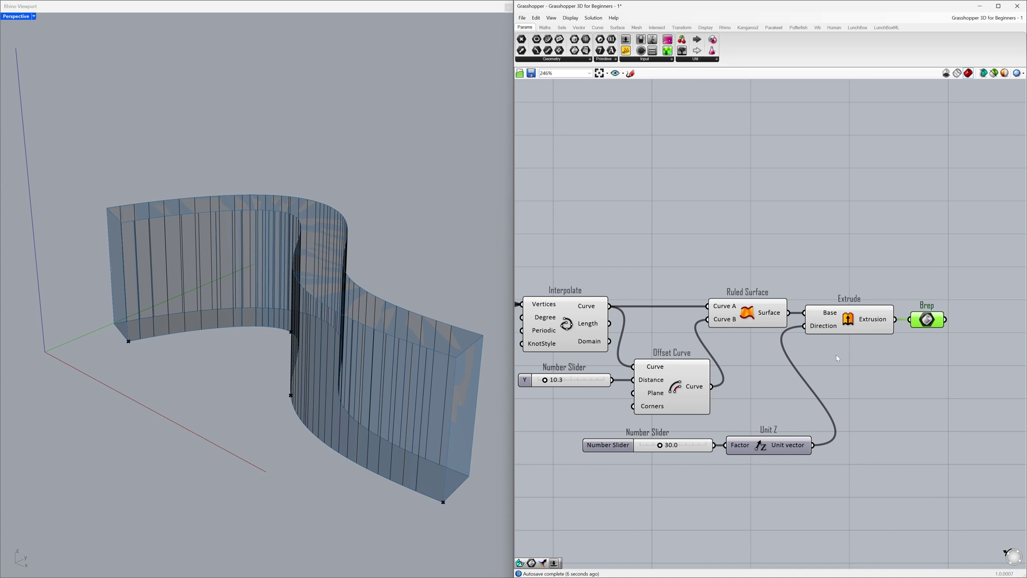
# Turn off the viewport preview of the Extrude component
pyautogui.click(849, 324)
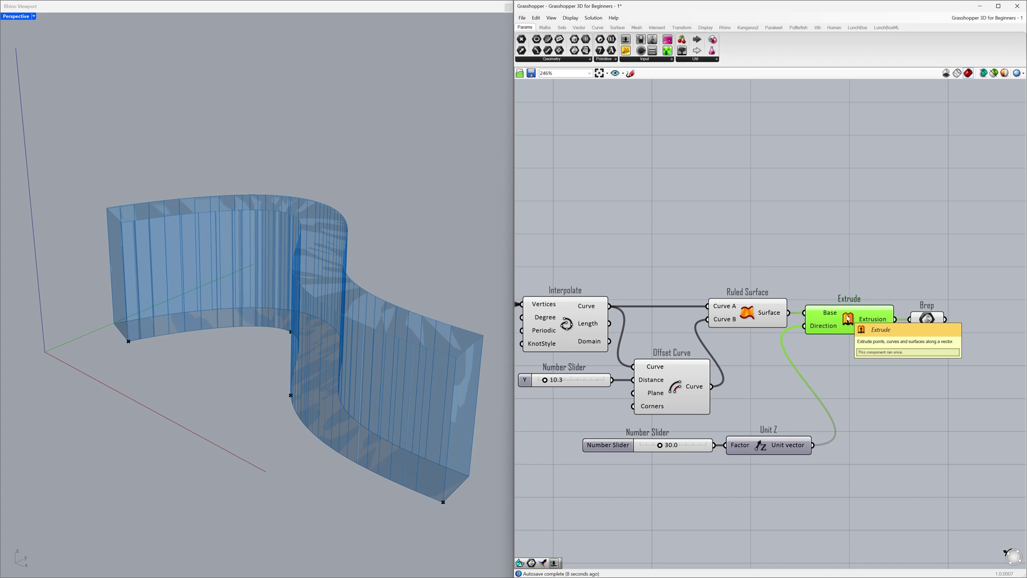
pyautogui.middleClick(848, 320)
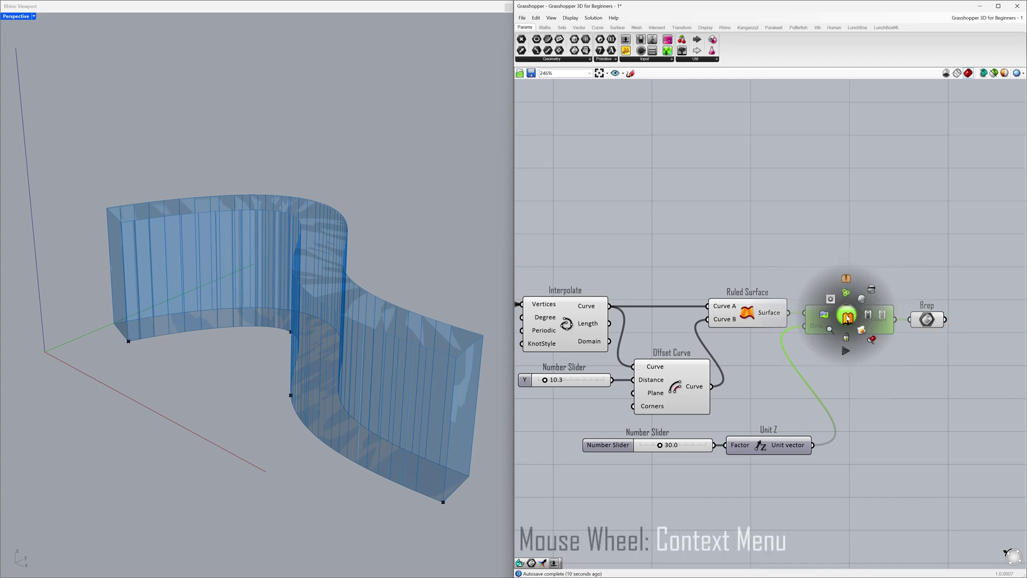
pyautogui.click(874, 293)
pyautogui.click(875, 294)
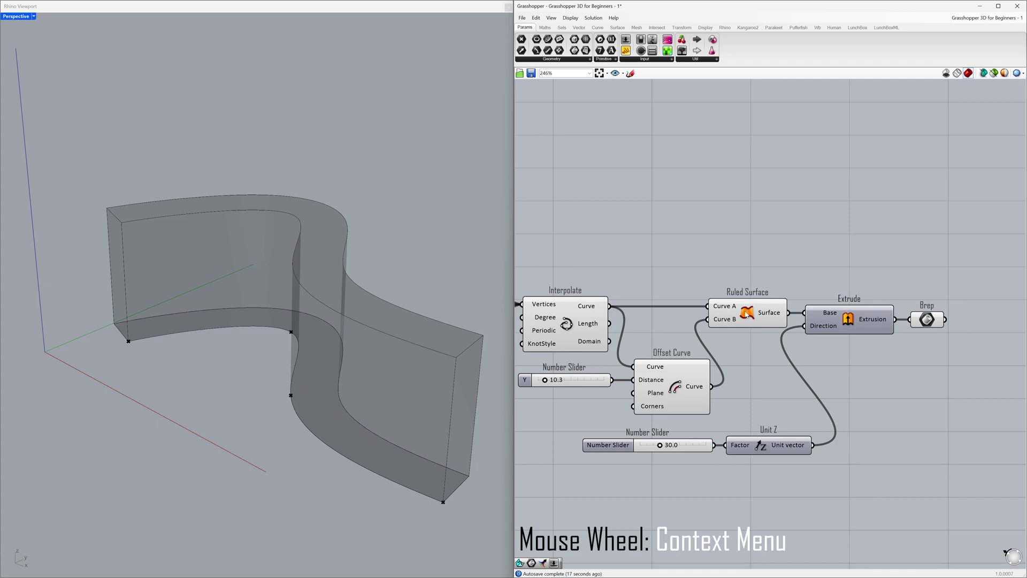
# Turn off the viewport preview of the Ruled Surface component
pyautogui.click(763, 309)
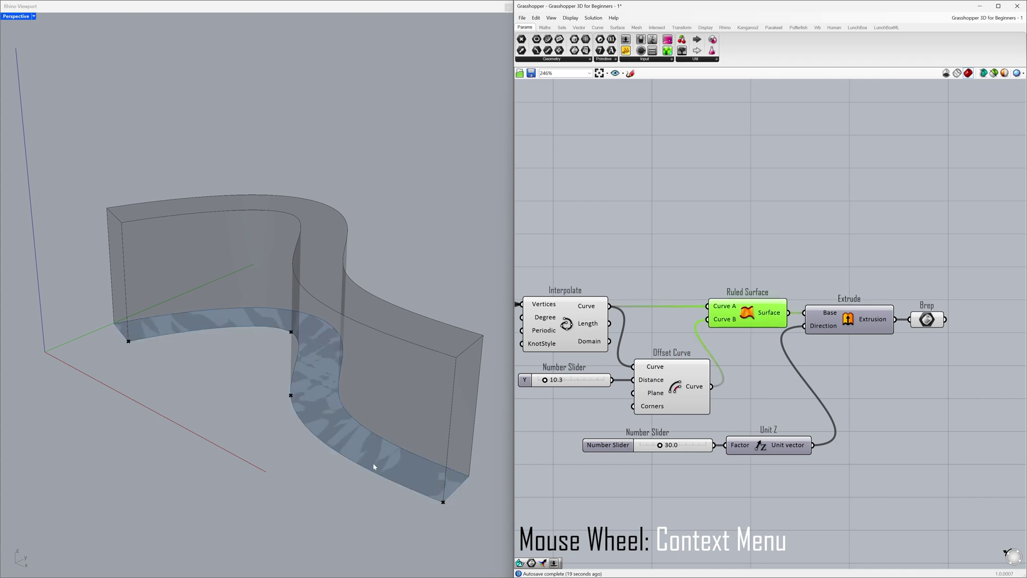
pyautogui.middleClick(746, 315)
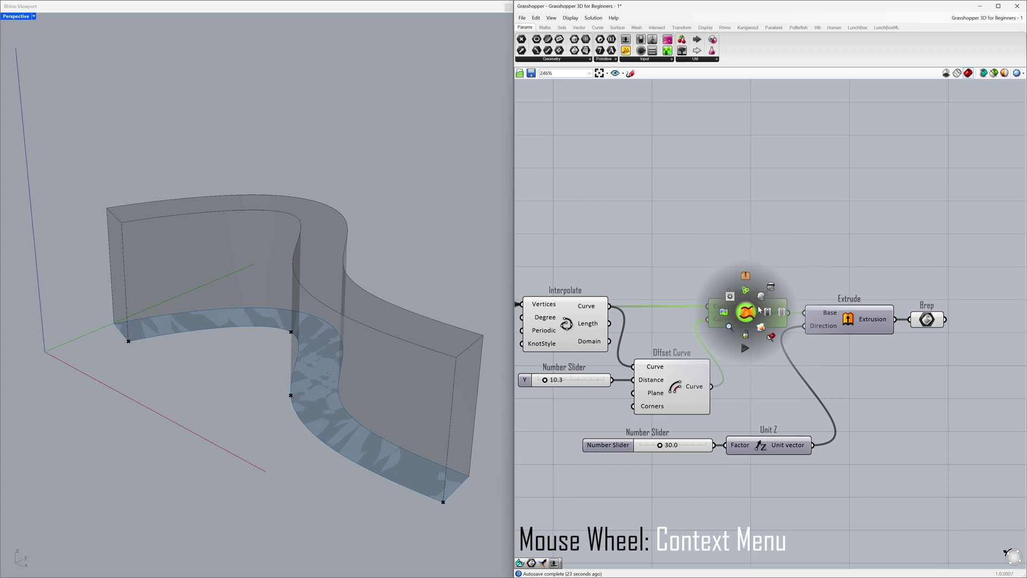
pyautogui.click(771, 290)
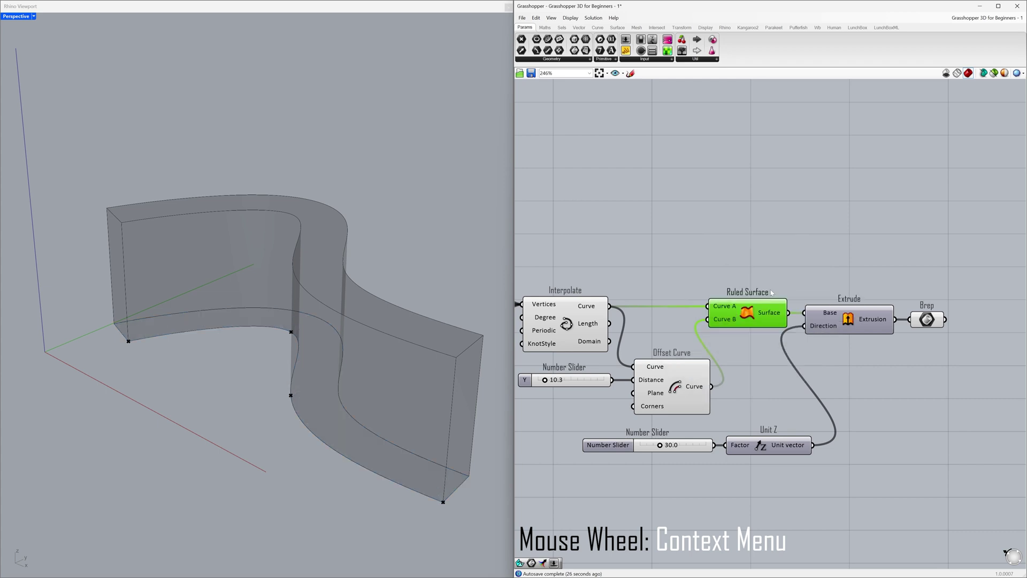
pyautogui.click(744, 352)
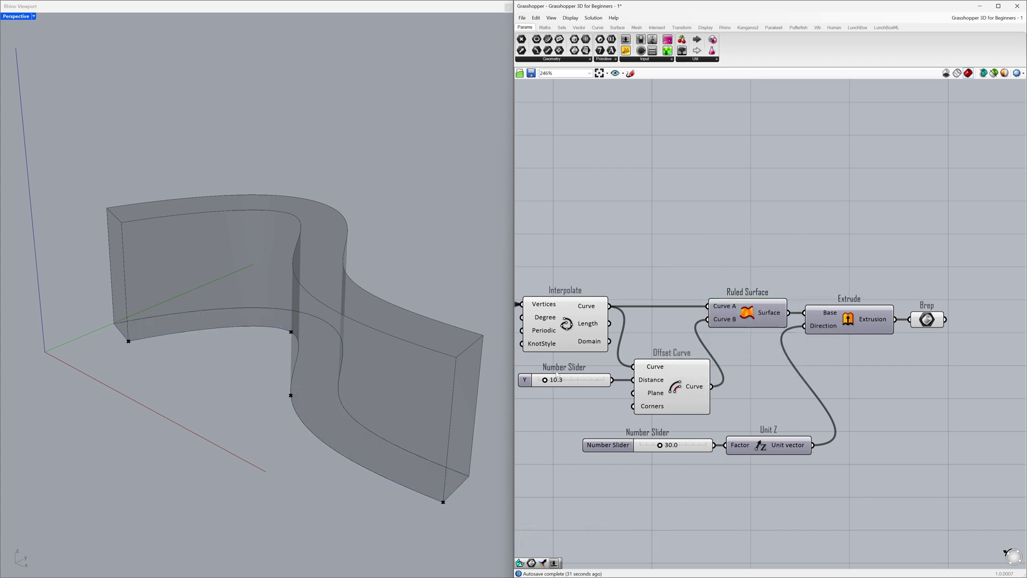
# Set the third point's Y coordinate slider to 20.4 to reshape the extruded wall
pyautogui.moveTo(527, 380); pyautogui.dragTo(798, 380, button='right')
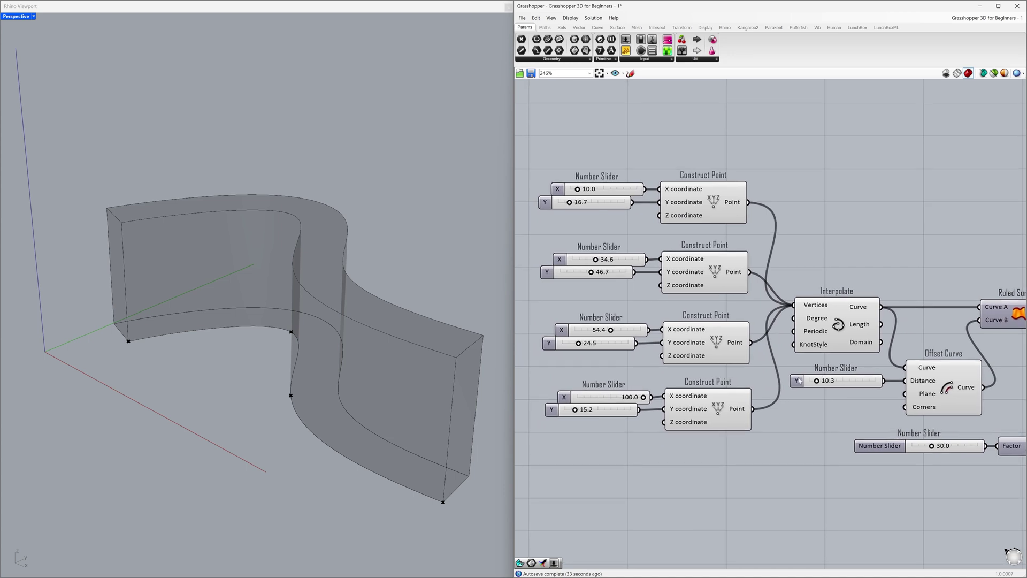
pyautogui.moveTo(643, 396)
pyautogui.mouseDown()
pyautogui.moveTo(616, 397)
pyautogui.moveTo(644, 397)
pyautogui.mouseUp()
pyautogui.moveTo(578, 343)
pyautogui.mouseDown()
pyautogui.moveTo(594, 347)
pyautogui.moveTo(578, 355)
pyautogui.mouseUp()
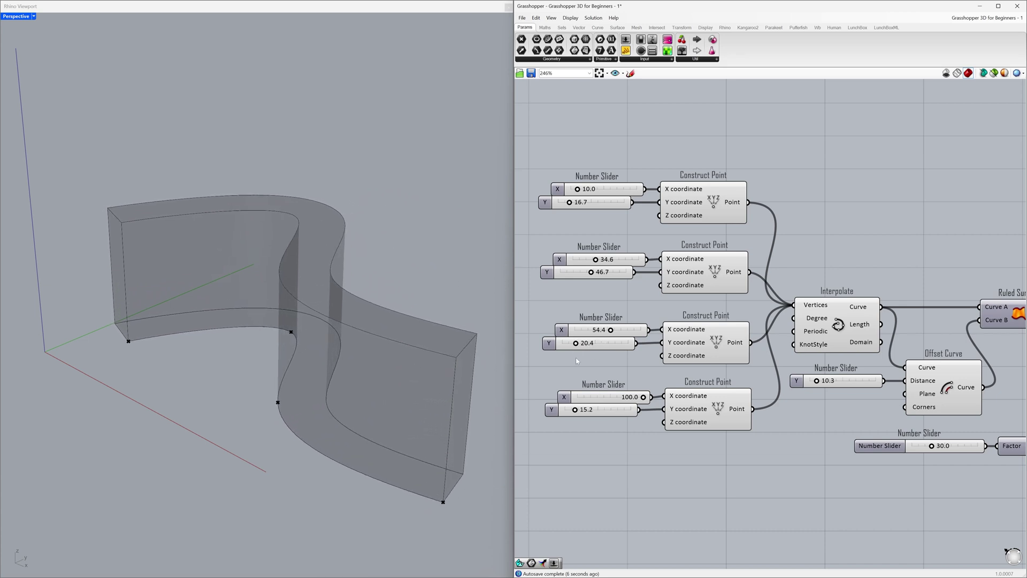
pyautogui.moveTo(954, 351); pyautogui.dragTo(847, 343, button='right')
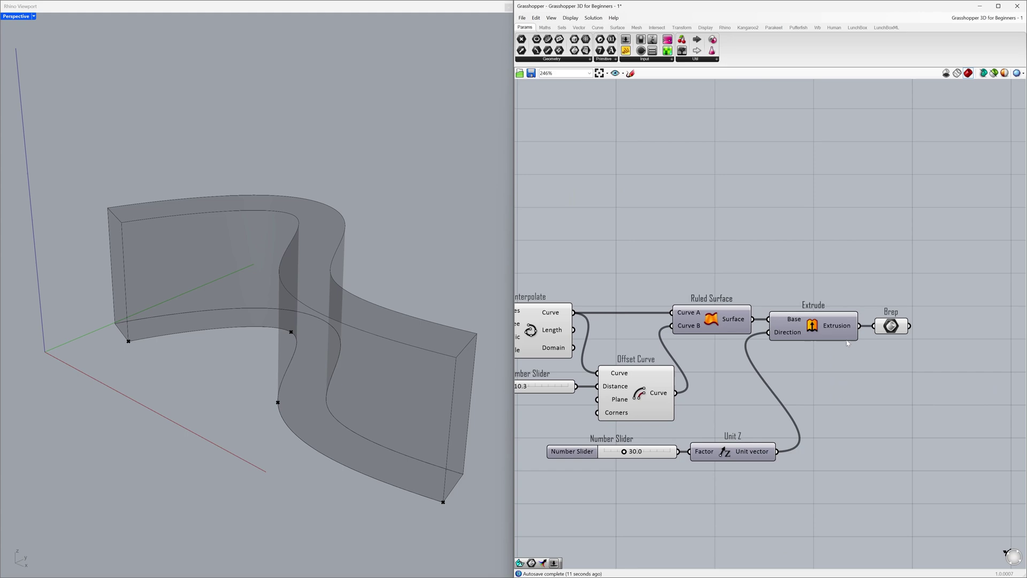
# Add a Custom Preview component after the Brep parameter and connect the Brep to its Geometry input
pyautogui.click(888, 327)
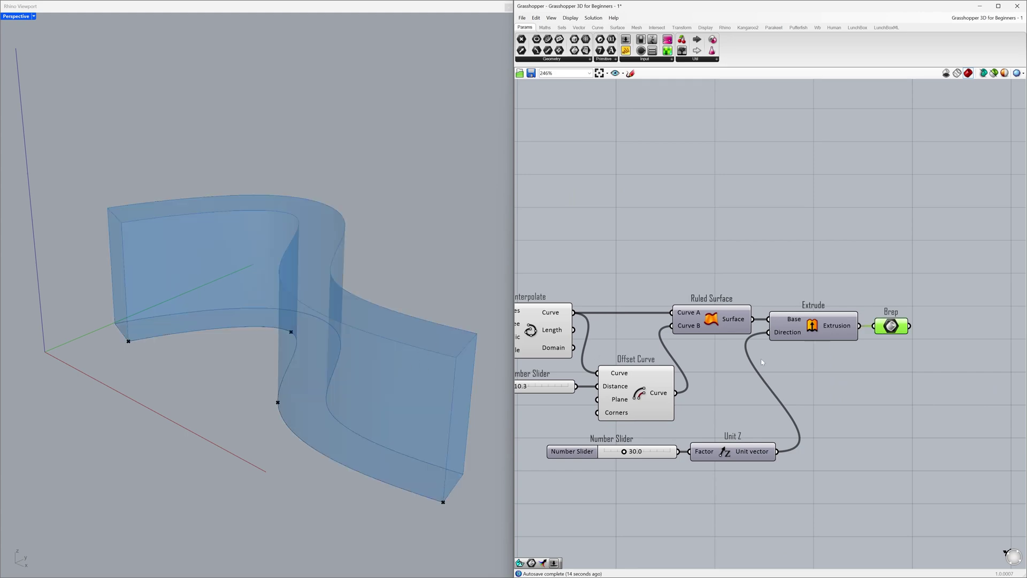
pyautogui.click(877, 362)
pyautogui.moveTo(915, 356); pyautogui.dragTo(780, 363, button='right')
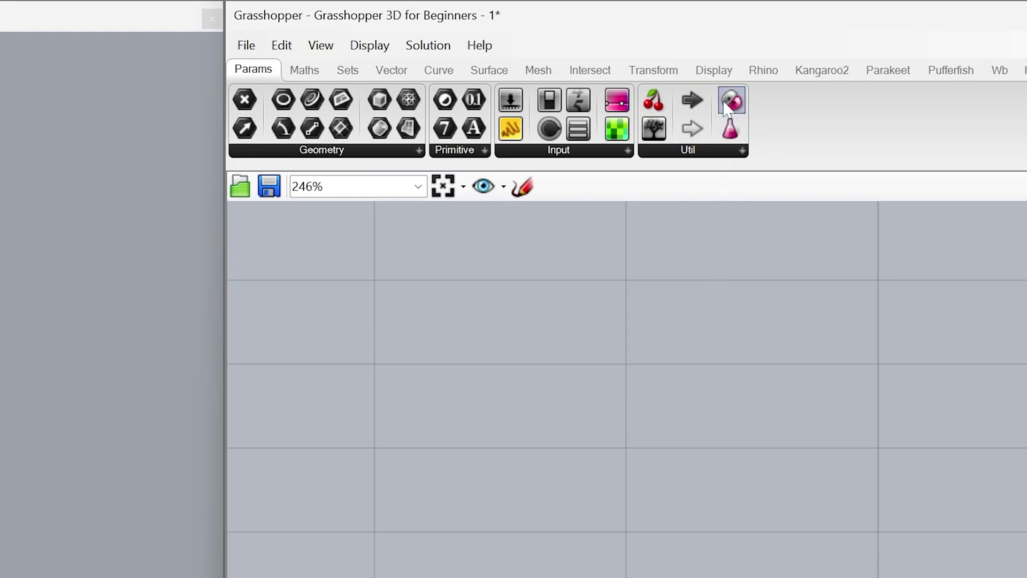
pyautogui.click(730, 73)
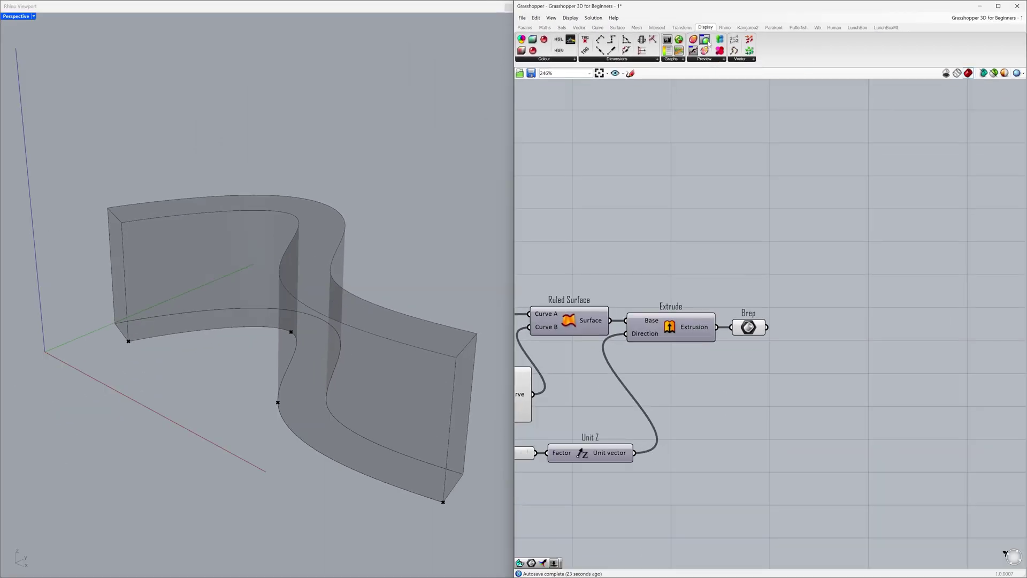
pyautogui.moveTo(707, 43); pyautogui.dragTo(836, 333)
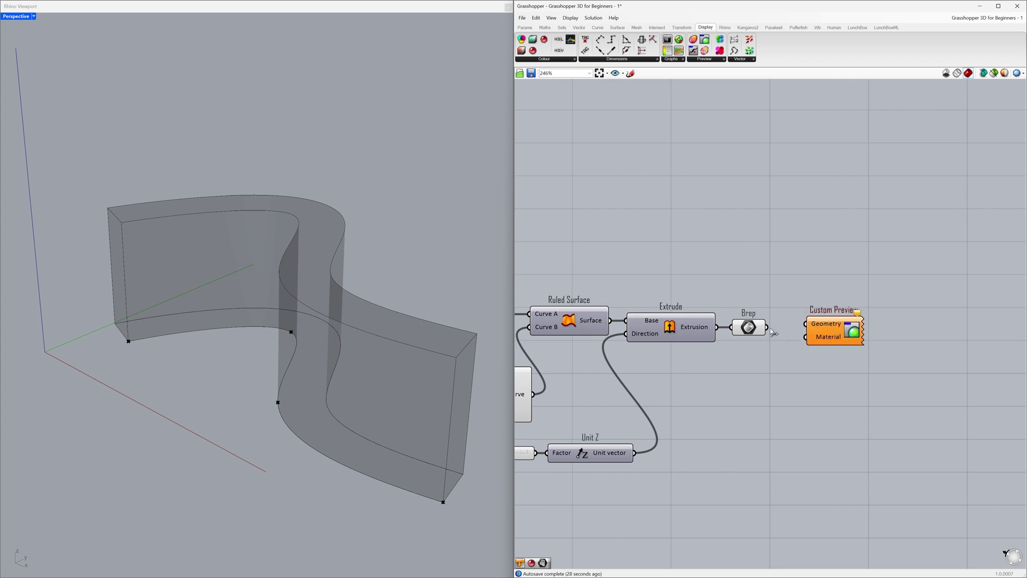
pyautogui.moveTo(767, 326); pyautogui.dragTo(814, 337)
pyautogui.click(775, 385)
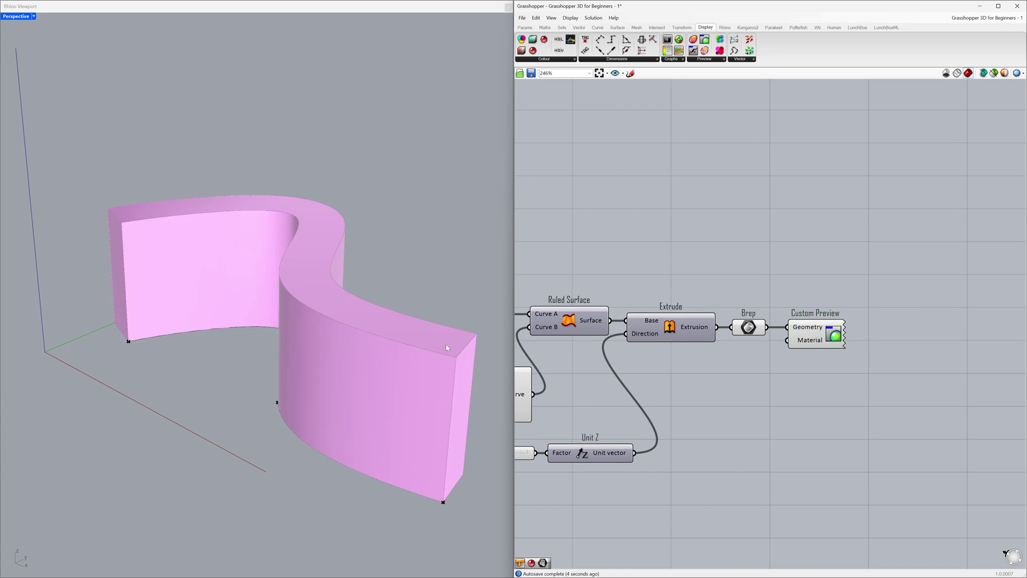
# Add a Colour Swatch and connect it to the Material input of Custom Preview
pyautogui.moveTo(445, 345); pyautogui.dragTo(381, 321, button='right')
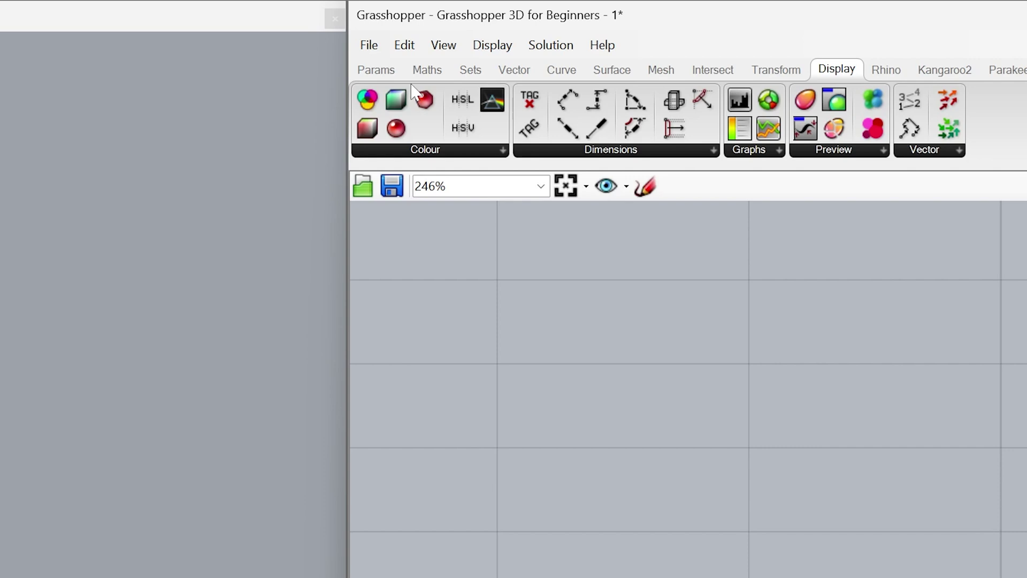
pyautogui.click(531, 29)
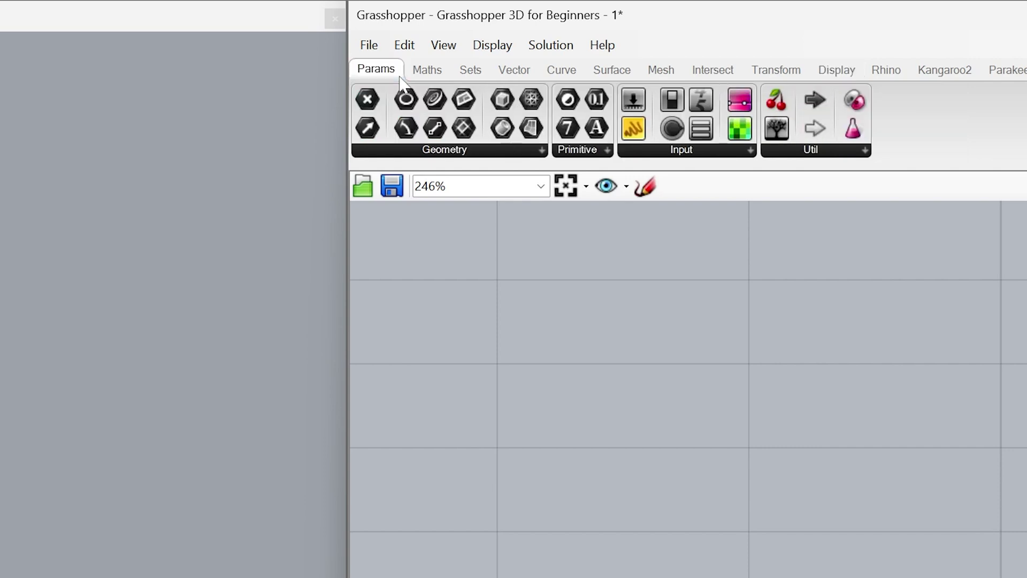
pyautogui.click(735, 154)
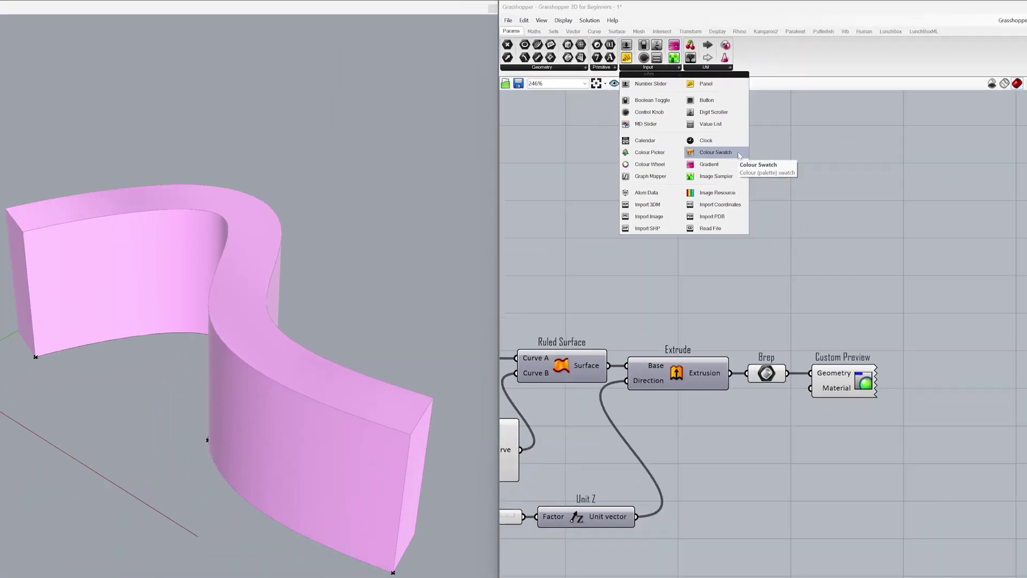
pyautogui.click(884, 347)
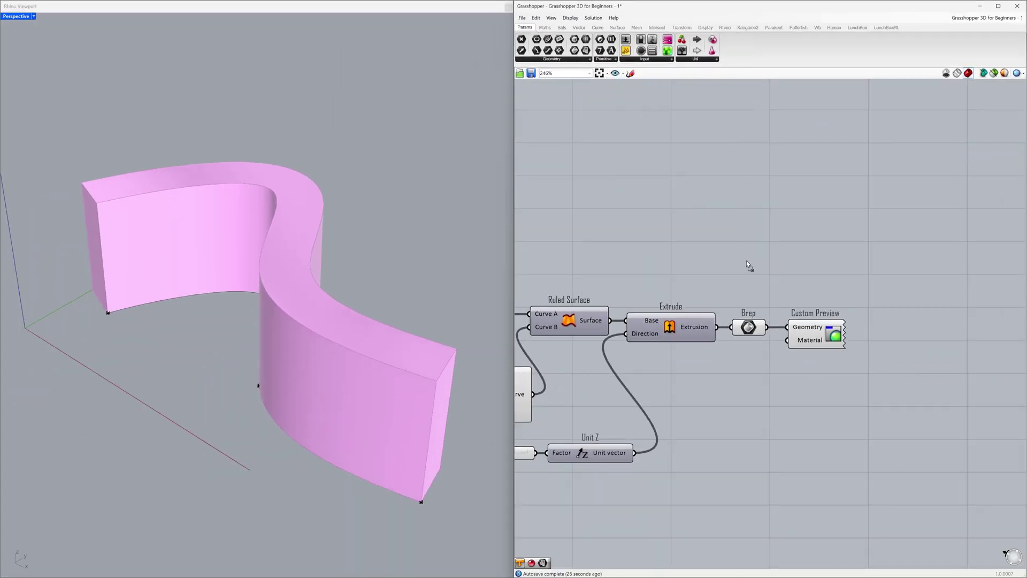
pyautogui.click(742, 368)
pyautogui.moveTo(741, 370); pyautogui.dragTo(791, 351)
pyautogui.click(790, 350)
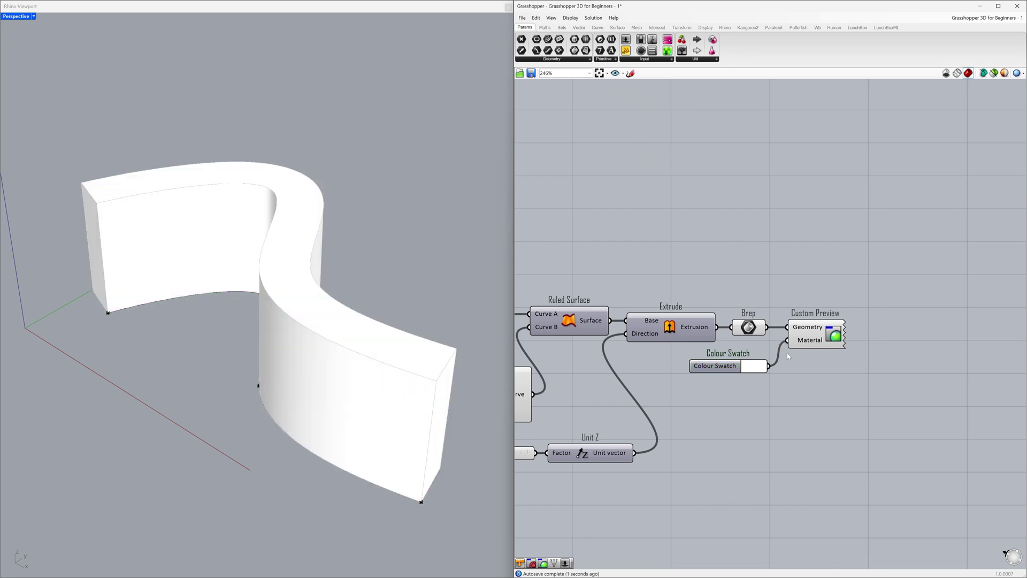
# Change the Colour Swatch to a light blue
pyautogui.click(758, 368)
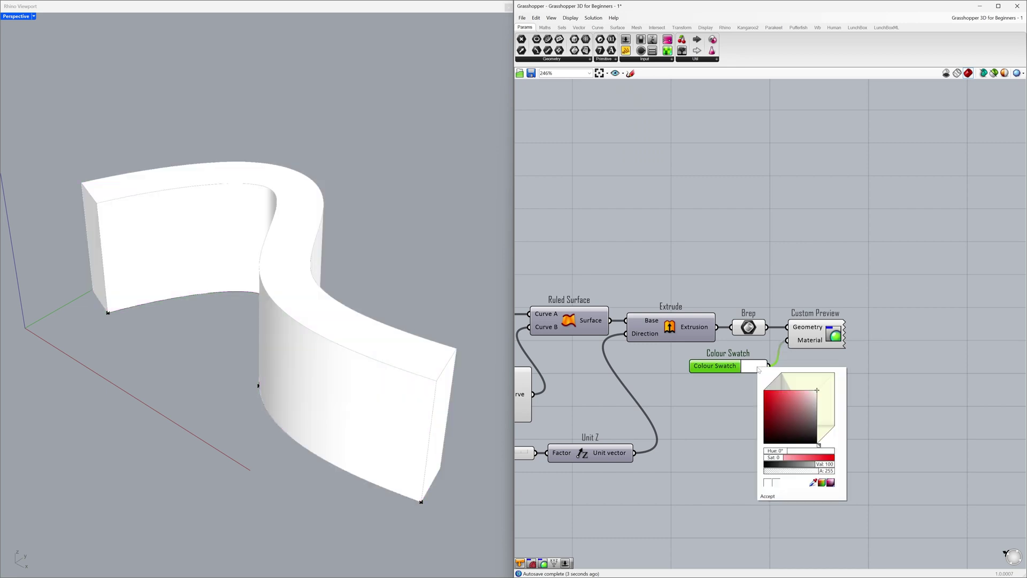
pyautogui.moveTo(796, 398); pyautogui.dragTo(798, 402)
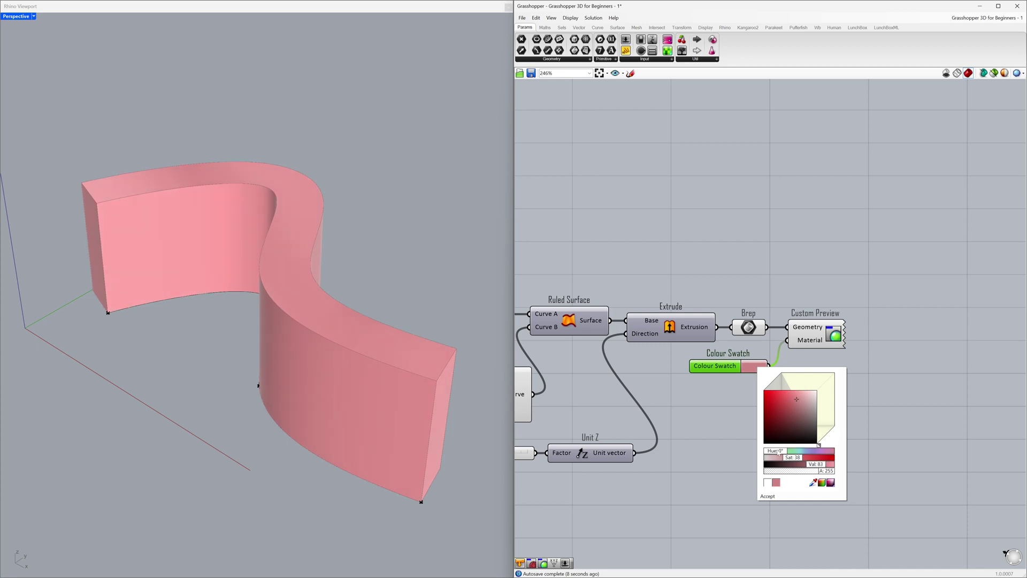
pyautogui.moveTo(780, 451); pyautogui.dragTo(805, 453)
pyautogui.click(742, 420)
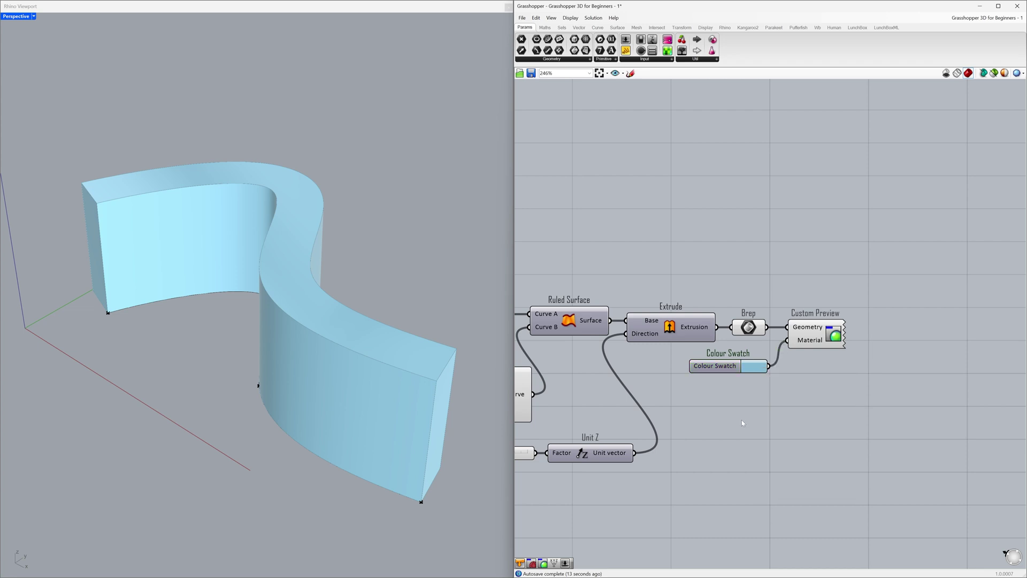
# Set the second point's Y coordinate slider to 50.0 and the first point's Y coordinate slider to 0.9
pyautogui.moveTo(262, 334)
pyautogui.mouseDown(button='right')
pyautogui.moveTo(198, 312)
pyautogui.moveTo(161, 343)
pyautogui.moveTo(177, 353)
pyautogui.moveTo(267, 336)
pyautogui.mouseUp(button='right')
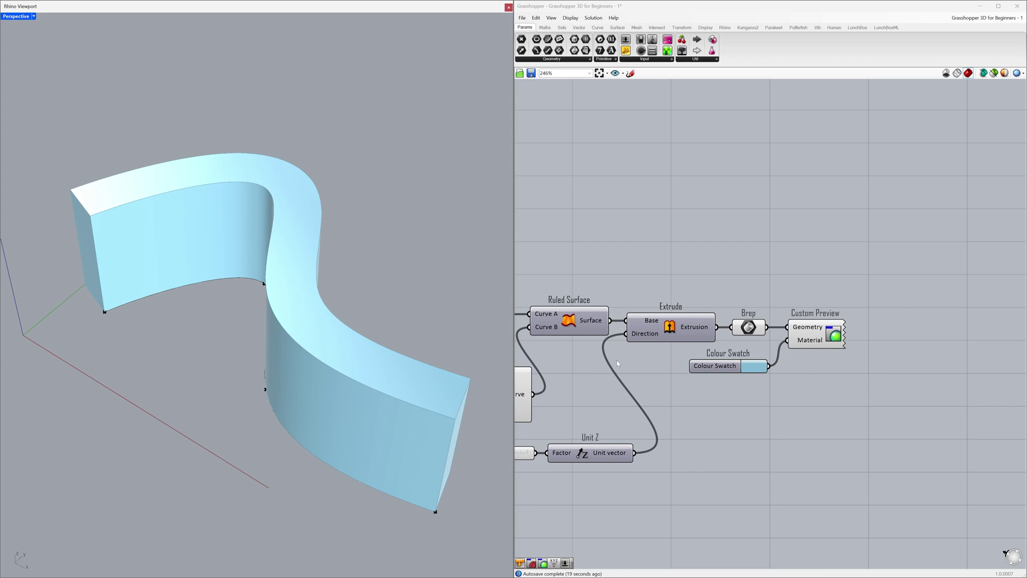
pyautogui.scroll(-2, 617, 363)
pyautogui.moveTo(625, 355); pyautogui.dragTo(650, 361, button='right')
pyautogui.moveTo(866, 351); pyautogui.dragTo(916, 353, button='right')
pyautogui.moveTo(576, 284)
pyautogui.mouseDown()
pyautogui.moveTo(562, 284)
pyautogui.moveTo(580, 284)
pyautogui.mouseUp()
pyautogui.moveTo(558, 222)
pyautogui.mouseDown()
pyautogui.moveTo(574, 230)
pyautogui.moveTo(551, 231)
pyautogui.mouseUp()
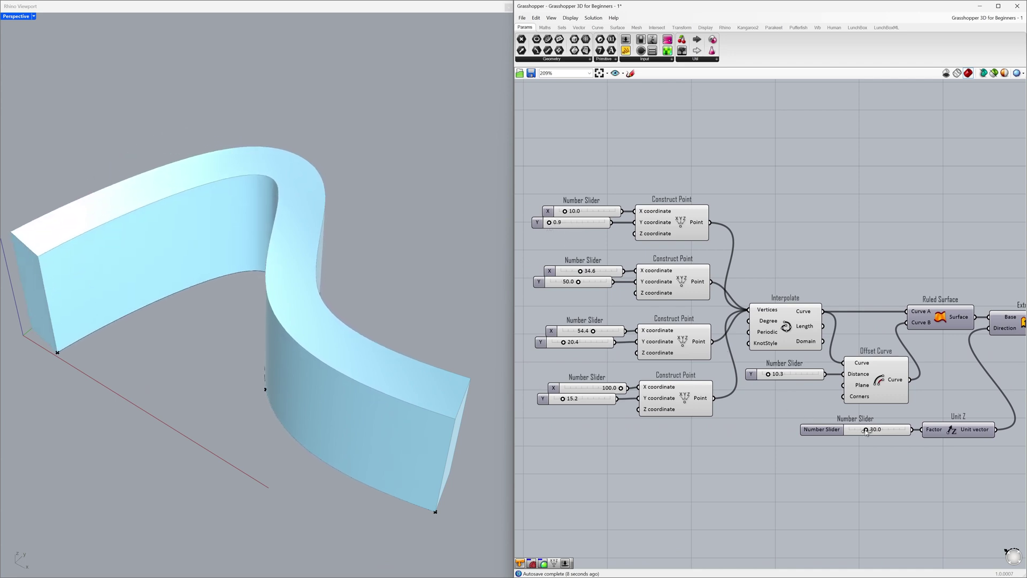
# Set the Unit Z height slider to 37.2 and the Offset Curve distance slider to 16.0
pyautogui.moveTo(866, 430)
pyautogui.mouseDown()
pyautogui.moveTo(875, 431)
pyautogui.moveTo(866, 432)
pyautogui.mouseUp()
pyautogui.moveTo(768, 376); pyautogui.dragTo(772, 376)
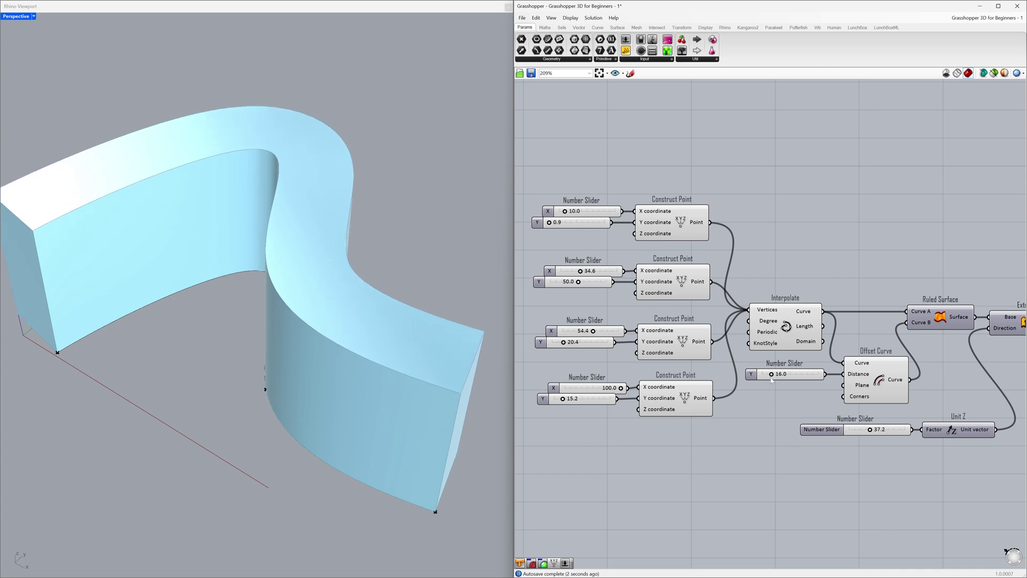
pyautogui.moveTo(374, 315); pyautogui.dragTo(254, 327, button='right')
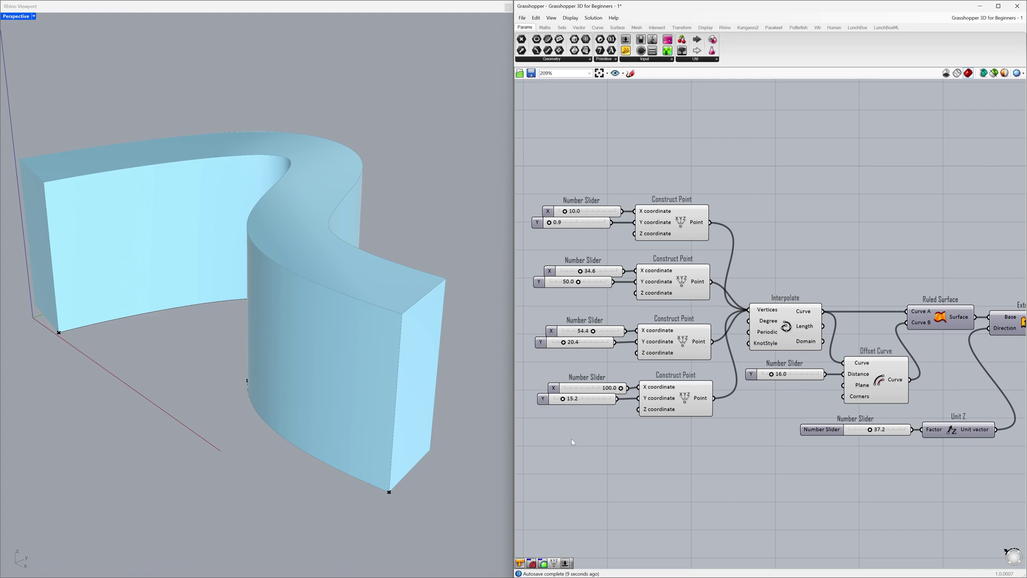
# Bake the Geometry input of Custom Preview into Rhino on the Default layer with default attributes
pyautogui.moveTo(975, 385); pyautogui.dragTo(668, 394, button='right')
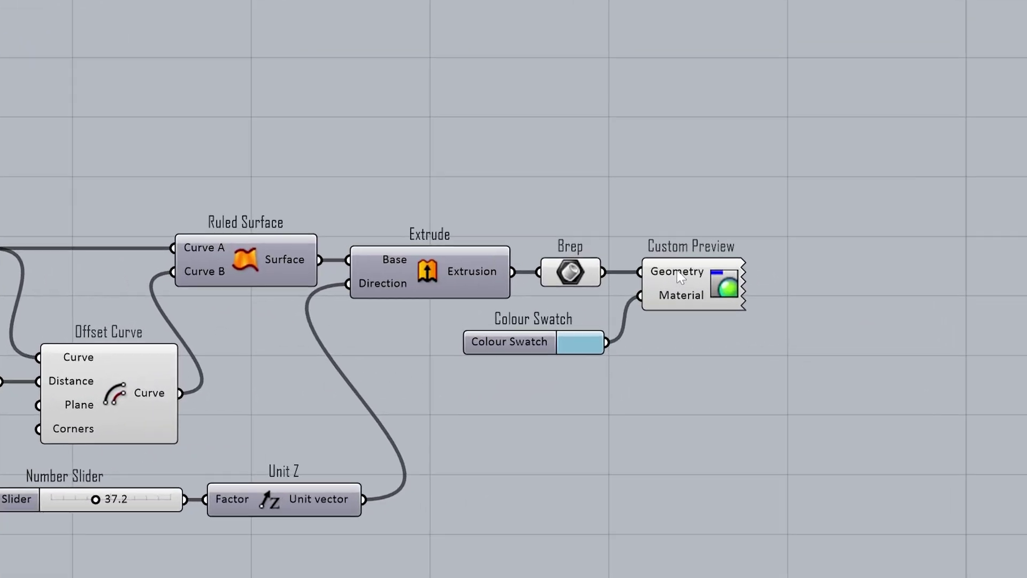
pyautogui.click(836, 337)
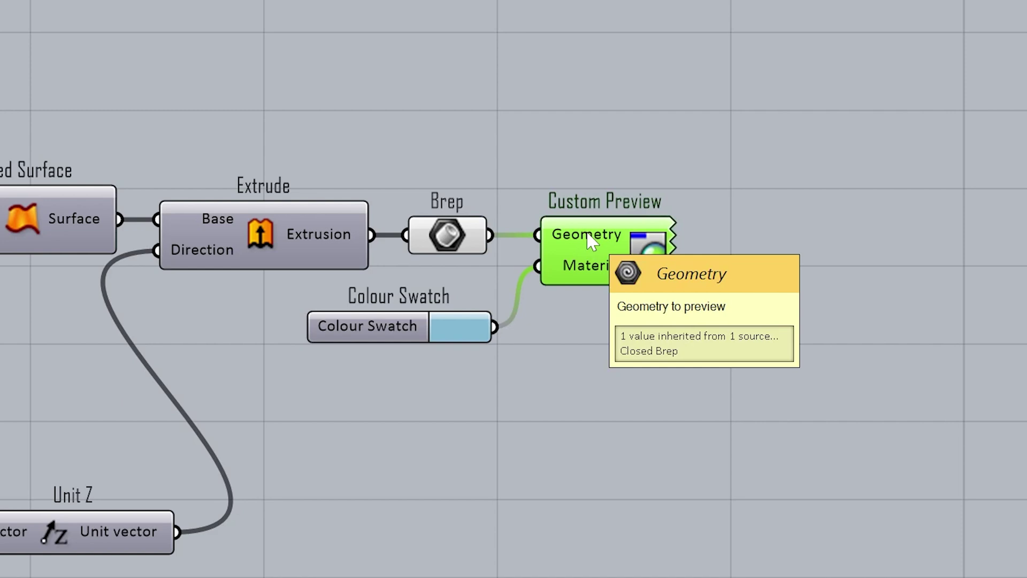
pyautogui.rightClick(590, 241)
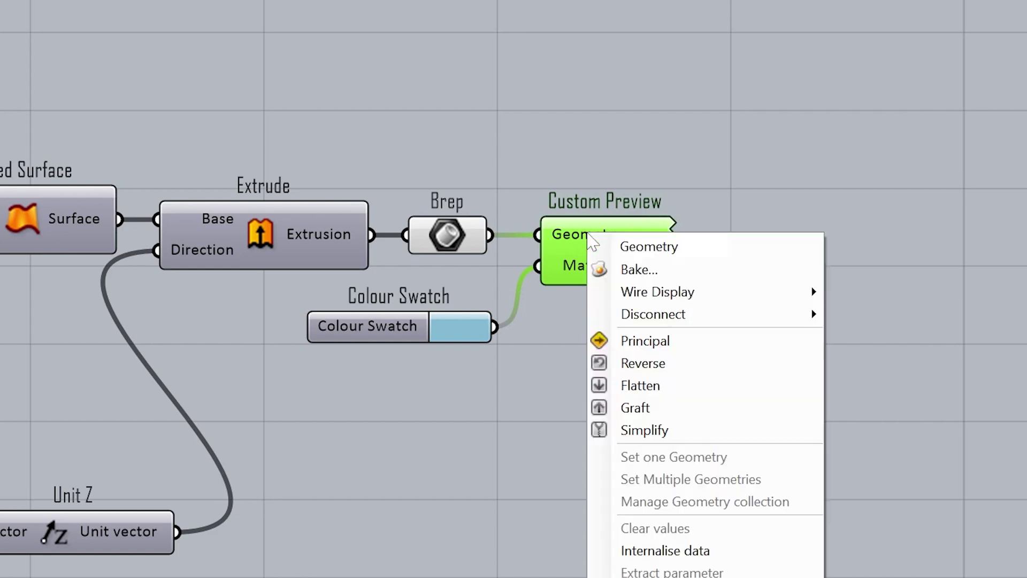
pyautogui.click(692, 272)
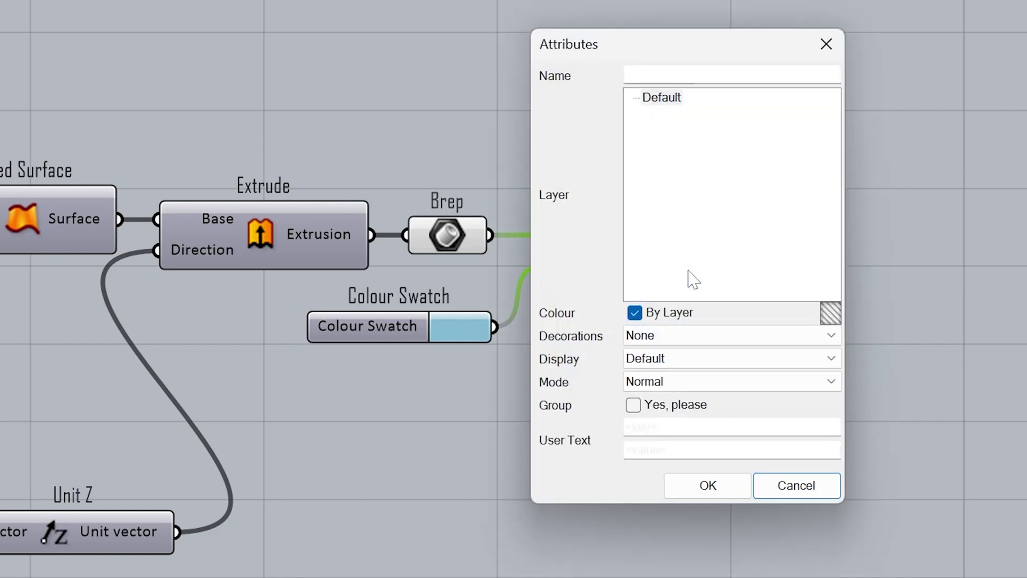
pyautogui.click(735, 487)
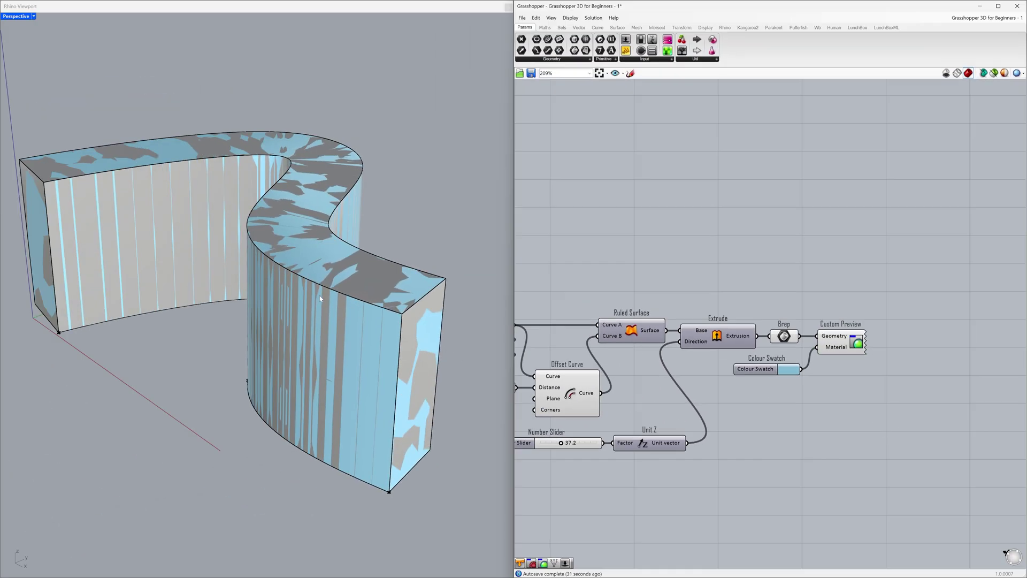
# Move the baked wall away from the Grasshopper preview with the gumball so both stand side by side
pyautogui.scroll(-5, 320, 298)
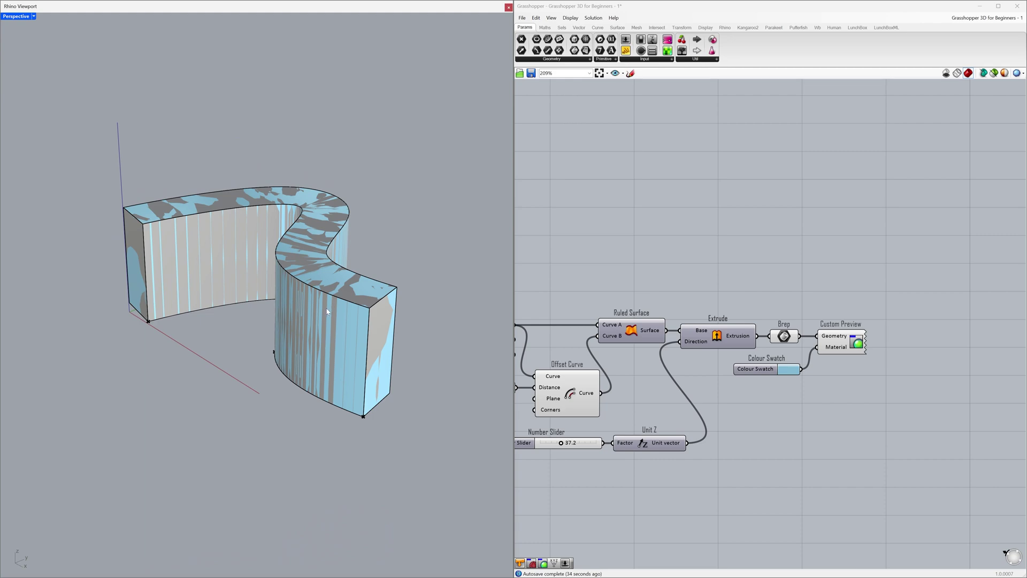
pyautogui.moveTo(327, 311); pyautogui.dragTo(315, 300, button='right')
pyautogui.click(308, 288)
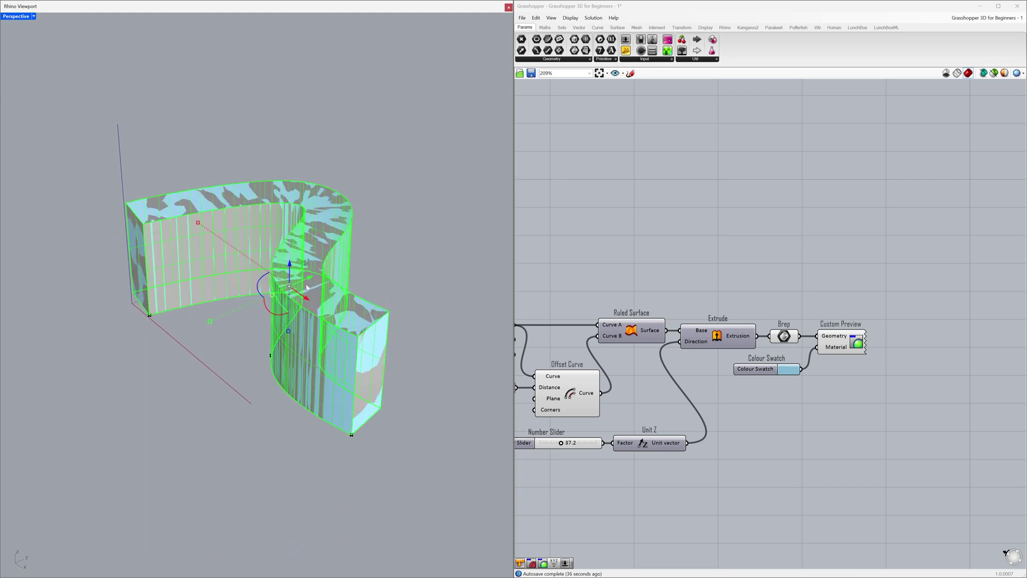
pyautogui.moveTo(308, 278); pyautogui.dragTo(411, 279)
pyautogui.moveTo(407, 282); pyautogui.dragTo(301, 292, button='right')
pyautogui.click(348, 246)
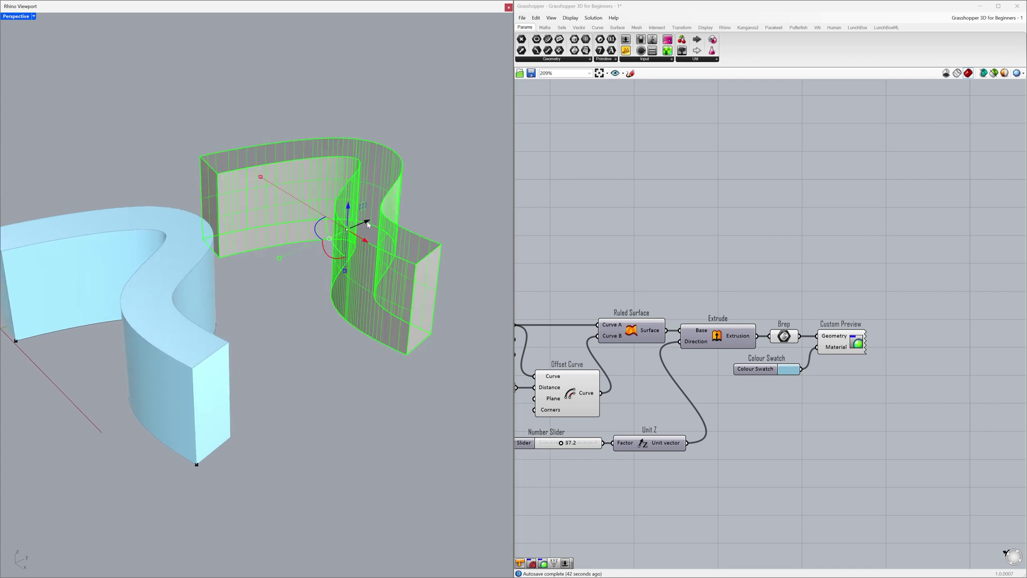
pyautogui.moveTo(368, 225); pyautogui.dragTo(333, 284)
pyautogui.click(332, 284)
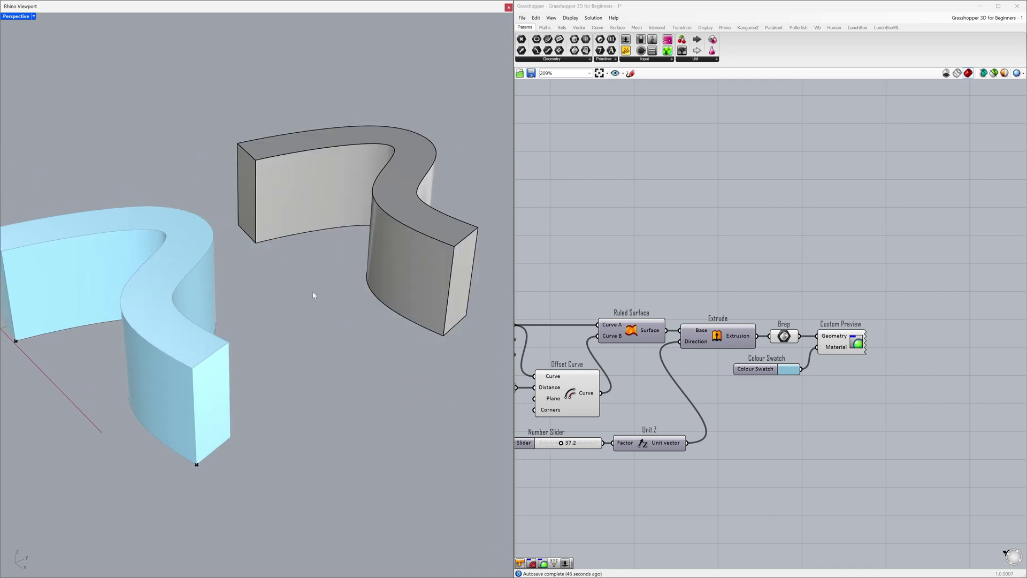
pyautogui.keyDown('shift'); pyautogui.moveTo(303, 304); pyautogui.dragTo(321, 287, button='right'); pyautogui.keyUp('shift')
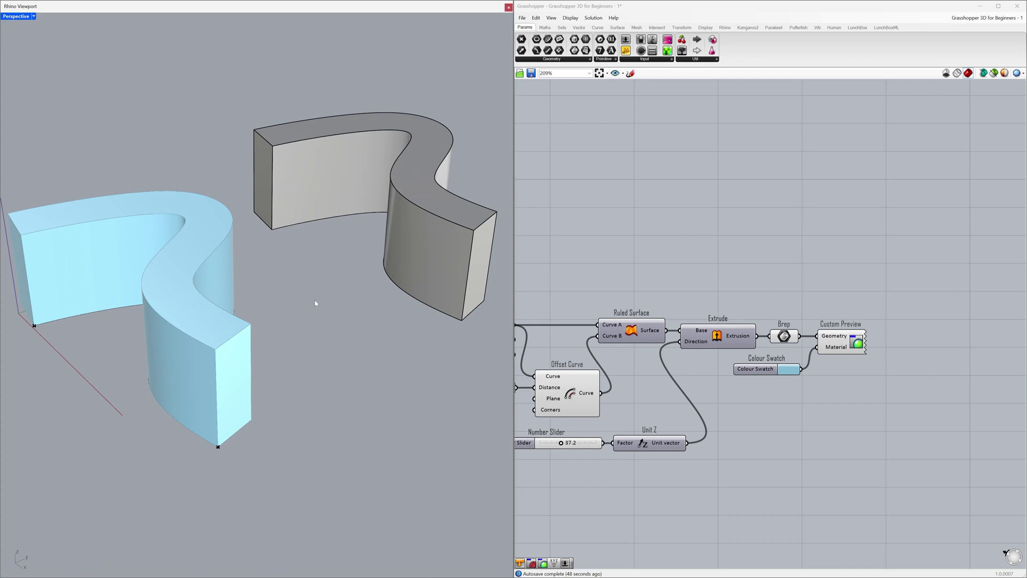
# Turn off the viewport preview of the Brep parameter and the Custom Preview component
pyautogui.moveTo(849, 312); pyautogui.dragTo(782, 350)
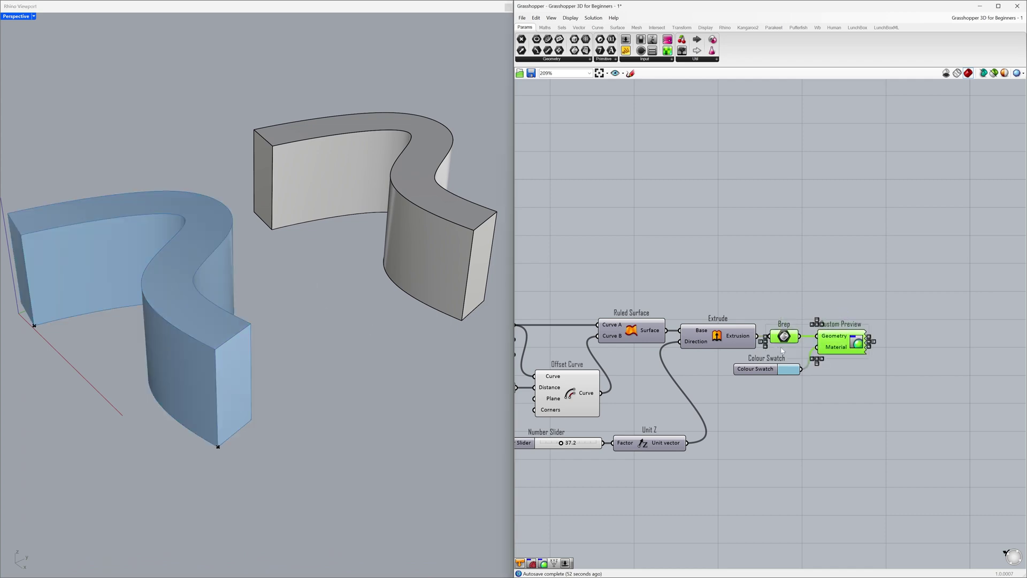
pyautogui.middleClick(782, 351)
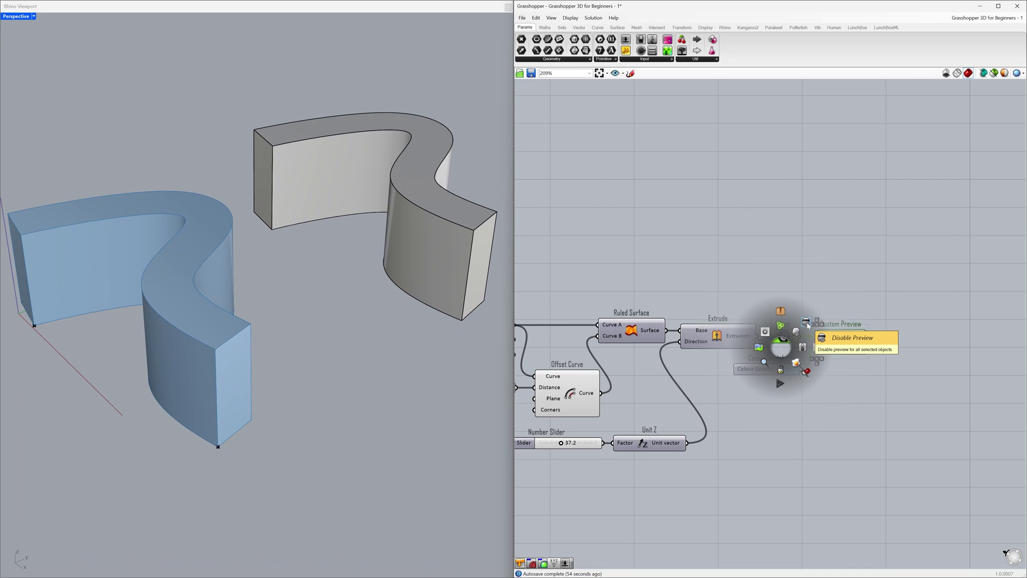
pyautogui.click(807, 322)
pyautogui.click(801, 322)
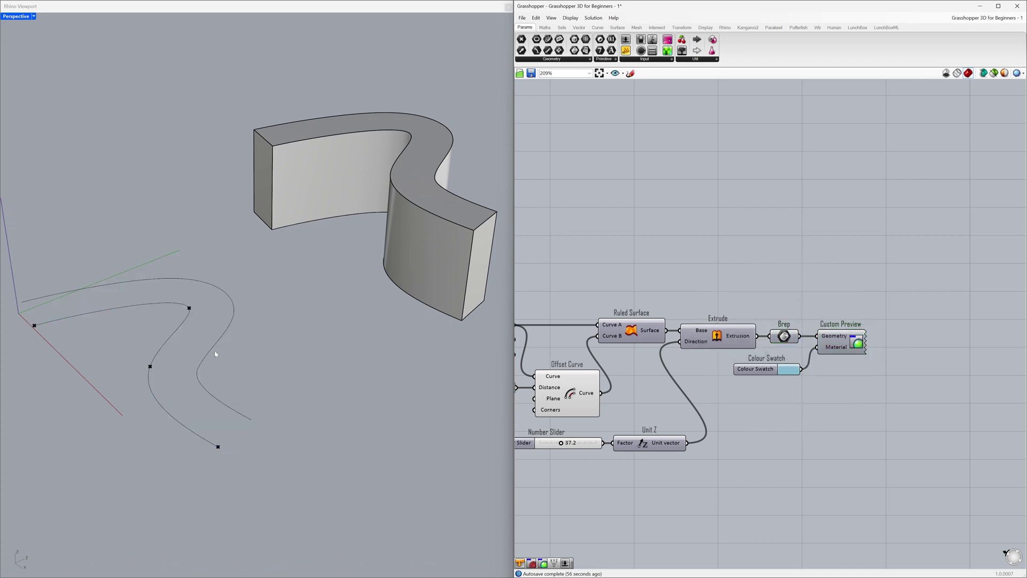
# Turn the viewport preview of the Custom Preview component back on
pyautogui.middleClick(838, 346)
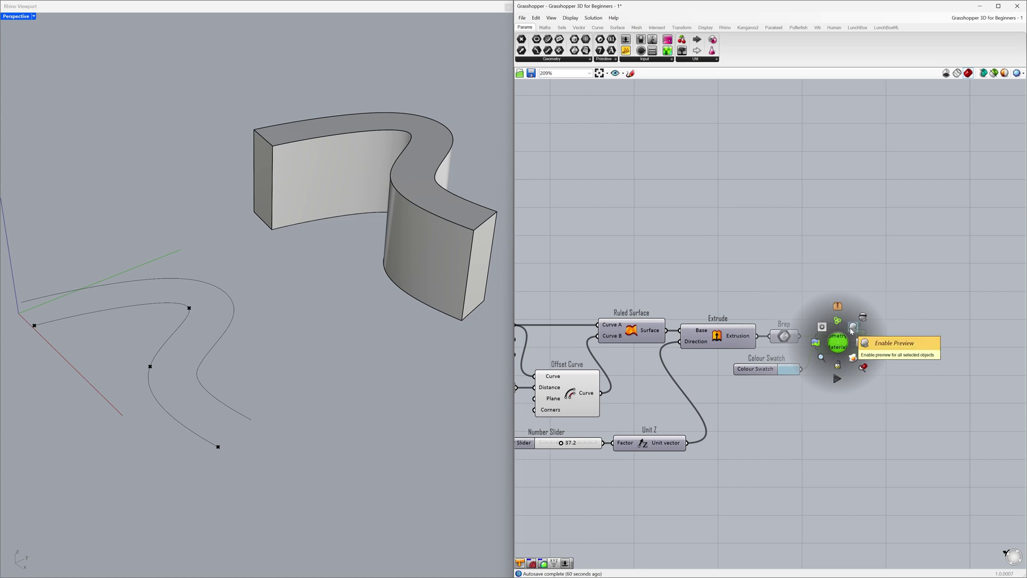
pyautogui.click(853, 331)
pyautogui.click(722, 393)
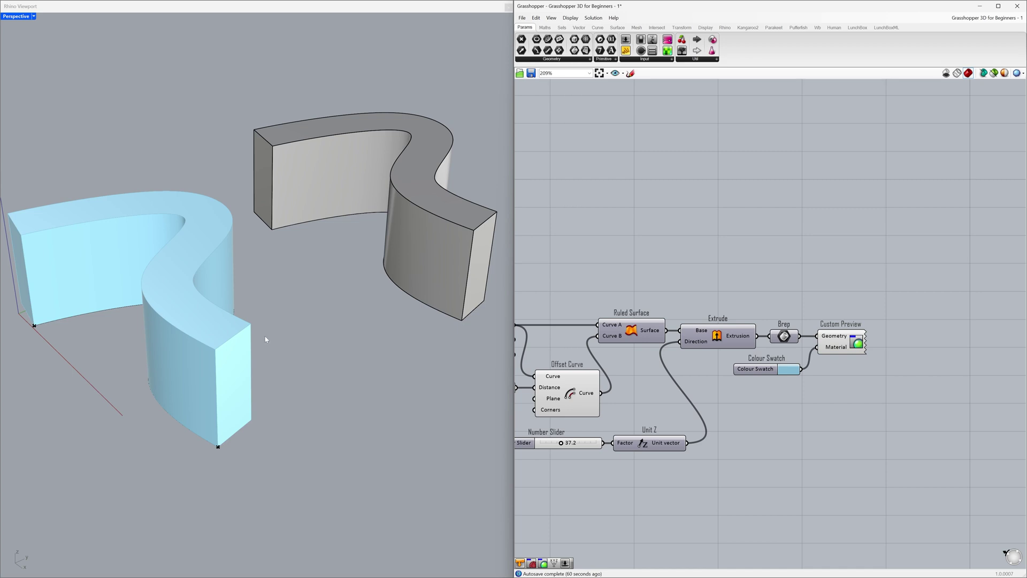
# Switch the Perspective viewport to the Monochrome display mode
pyautogui.moveTo(266, 339); pyautogui.dragTo(269, 343, button='right')
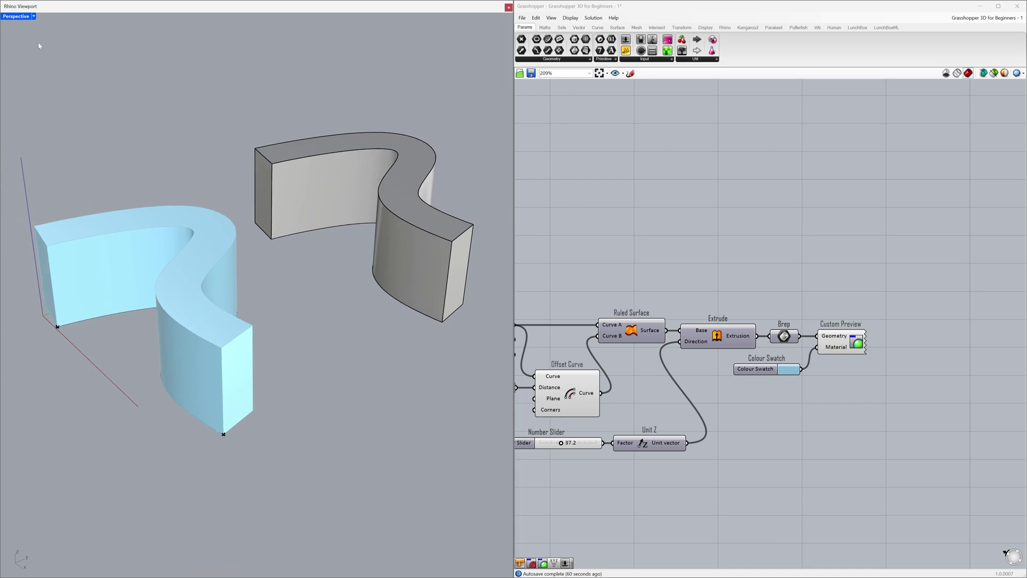
pyautogui.click(34, 17)
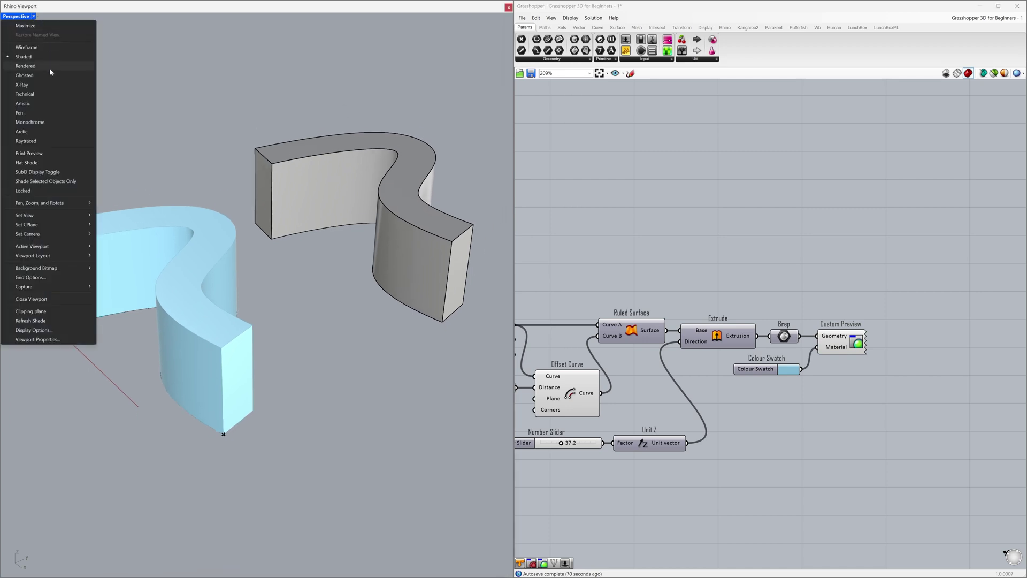
pyautogui.click(53, 123)
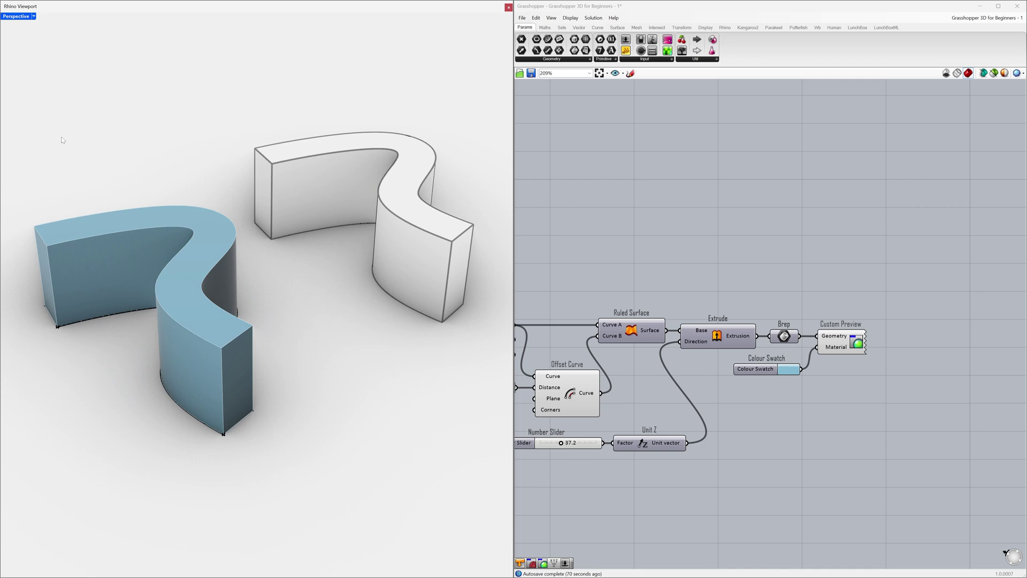
pyautogui.moveTo(115, 194); pyautogui.dragTo(82, 241)
pyautogui.click(300, 171)
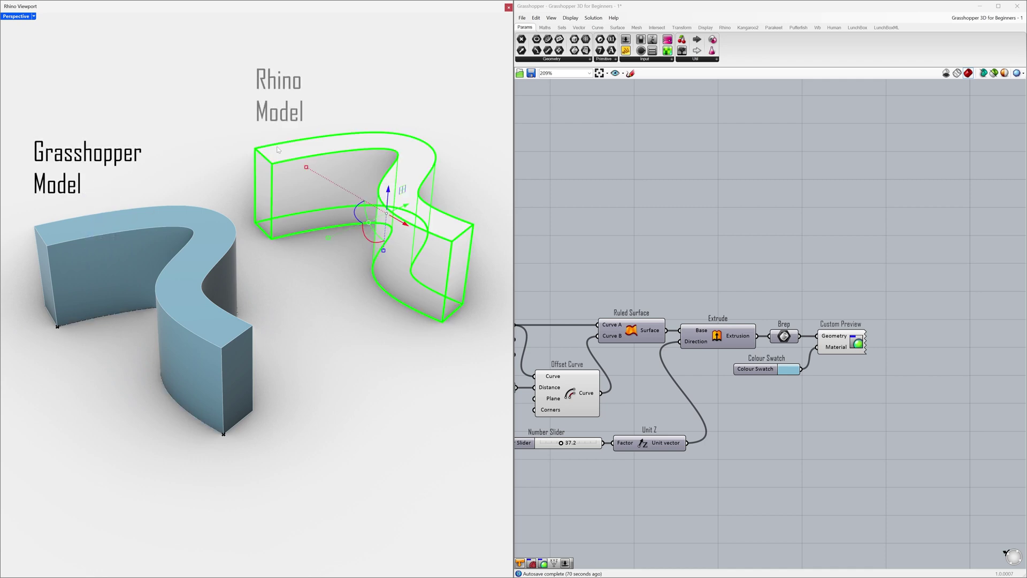
pyautogui.click(303, 268)
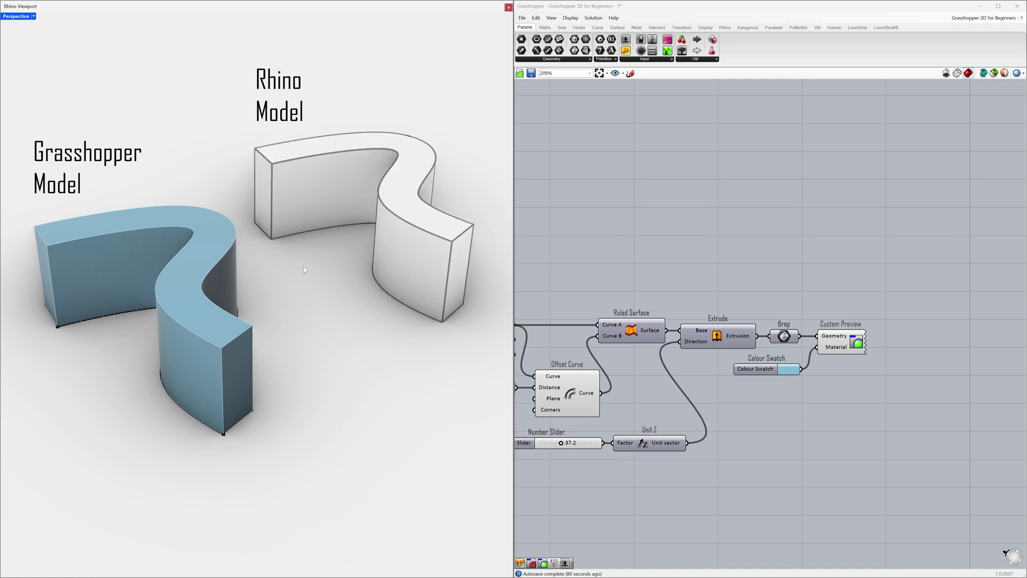
# Reshape the wall by setting the third point's X to 81.2, the second point to X 20.7 and Y 29.9, and the fourth point's Y to 43.9
pyautogui.moveTo(549, 363); pyautogui.dragTo(795, 360, button='right')
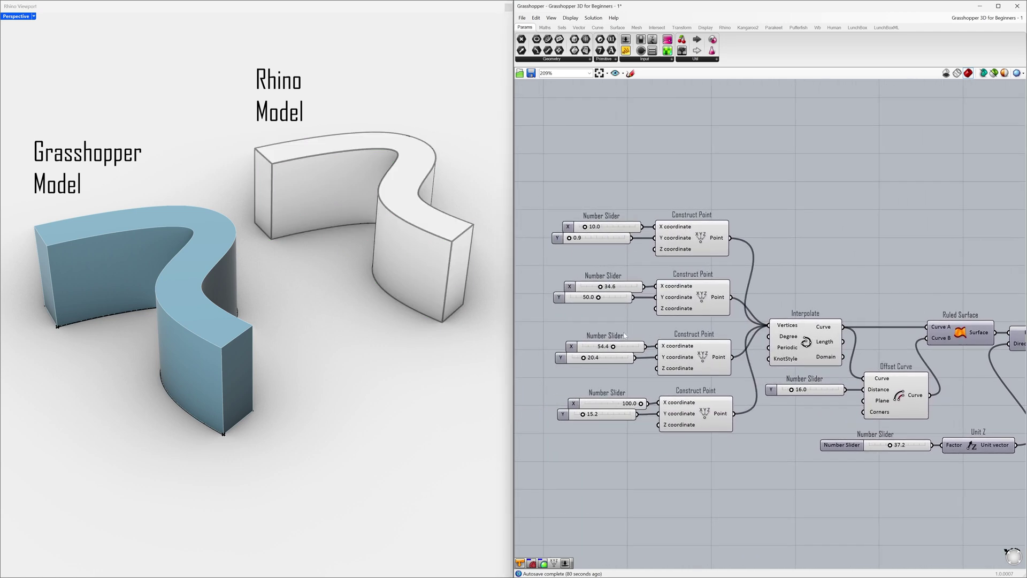
pyautogui.moveTo(613, 346); pyautogui.dragTo(629, 347)
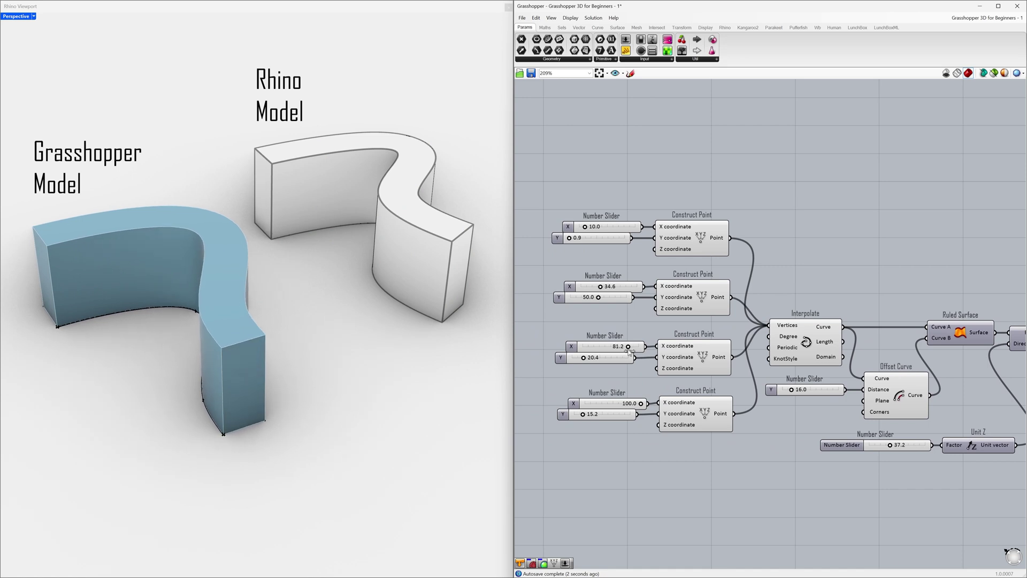
pyautogui.moveTo(600, 286); pyautogui.dragTo(587, 299)
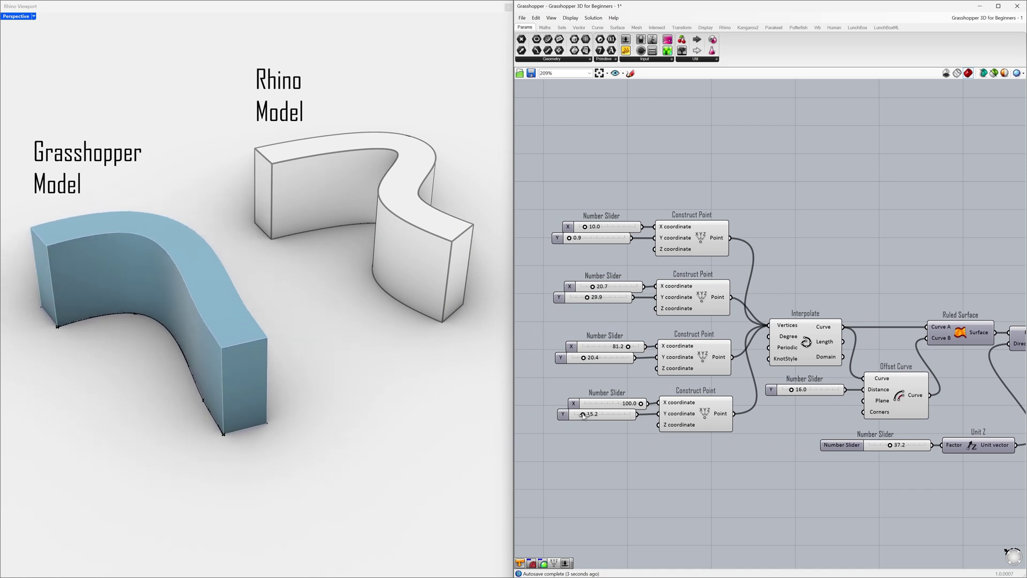
pyautogui.moveTo(583, 415); pyautogui.dragTo(599, 422)
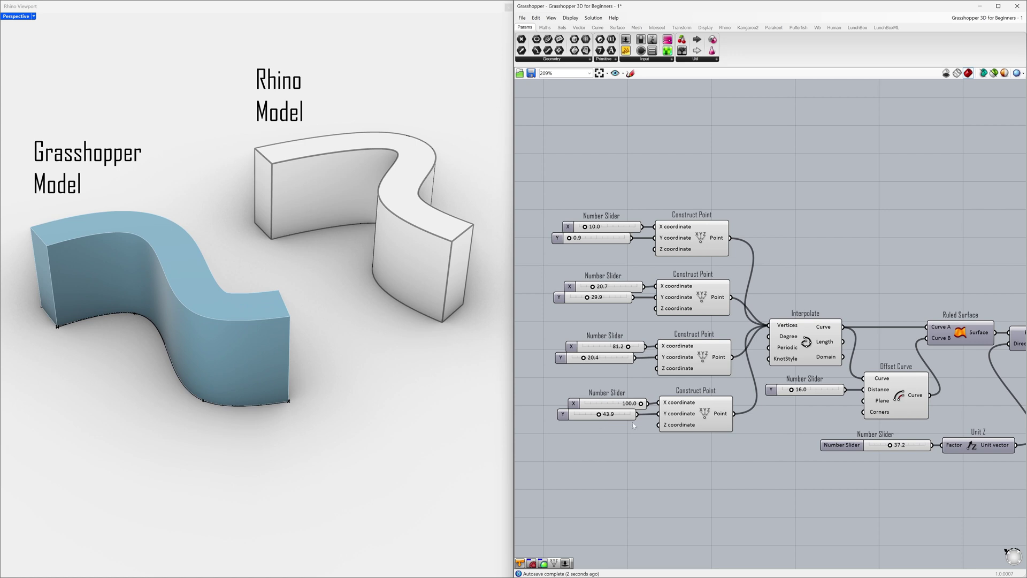
# Bake the reshaped wall from the Custom Preview component's Geometry input with the default attributes
pyautogui.moveTo(935, 398); pyautogui.dragTo(633, 391, button='right')
pyautogui.click(864, 332)
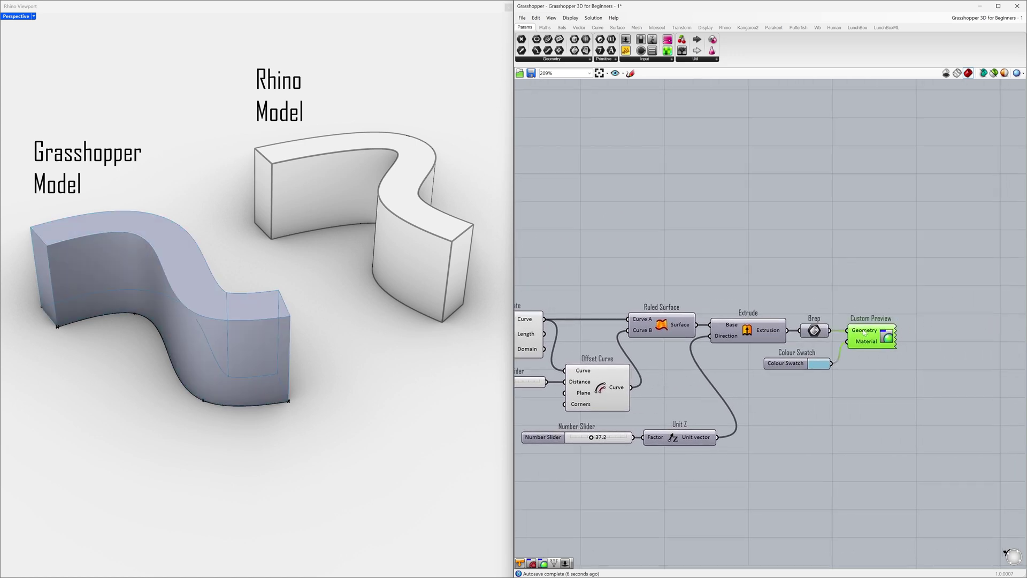
pyautogui.rightClick(864, 333)
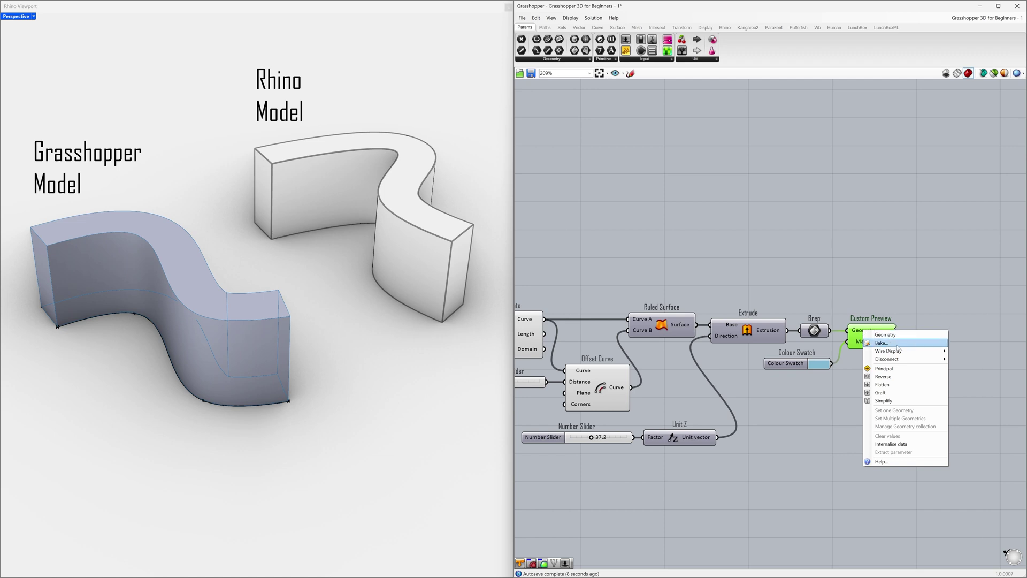
pyautogui.click(897, 346)
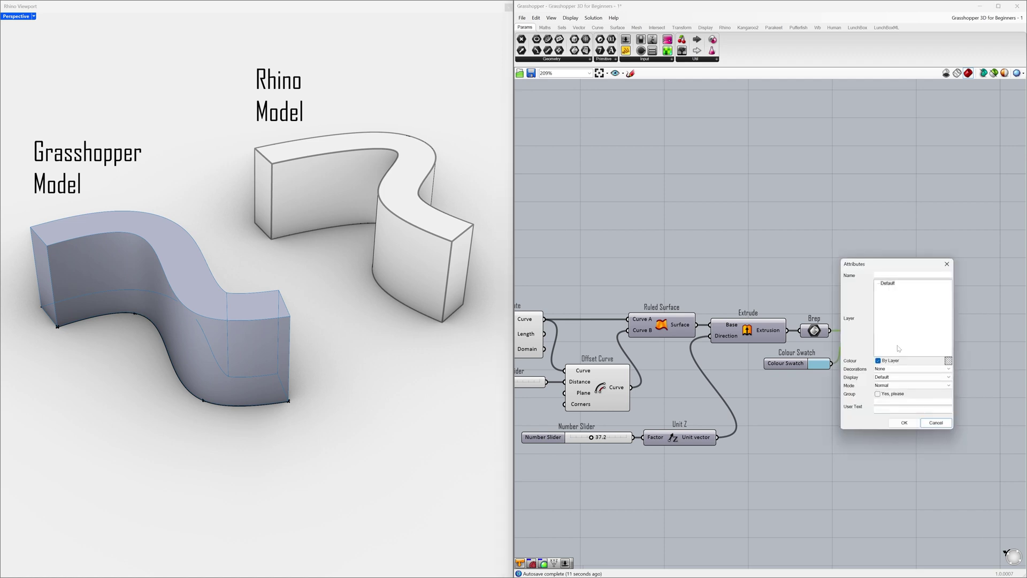
pyautogui.click(904, 422)
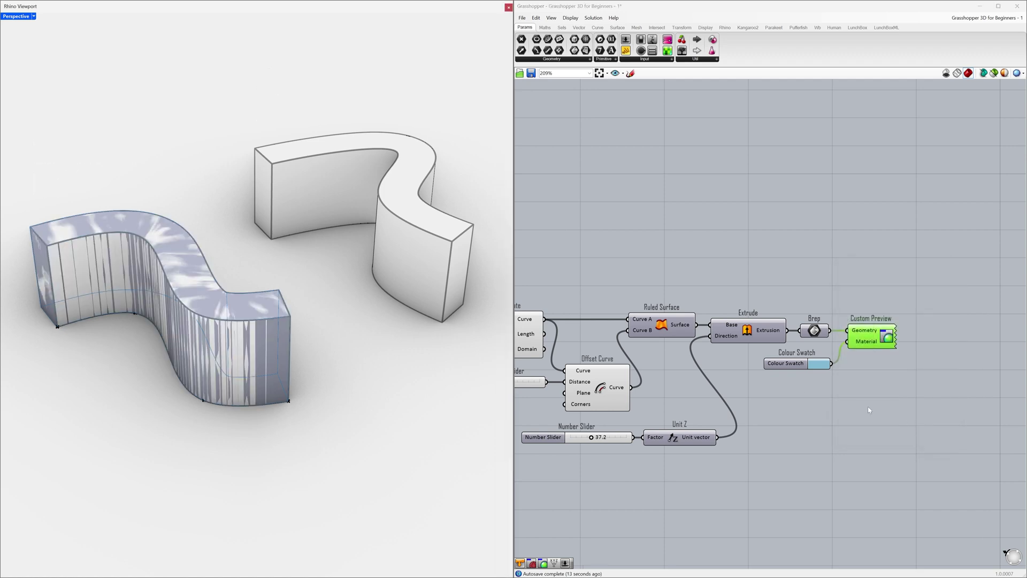
# Move the newly baked wall away from the Grasshopper preview to the far side of the first baked wall, and deselect it
pyautogui.moveTo(346, 294); pyautogui.dragTo(231, 291, button='right')
pyautogui.click(232, 291)
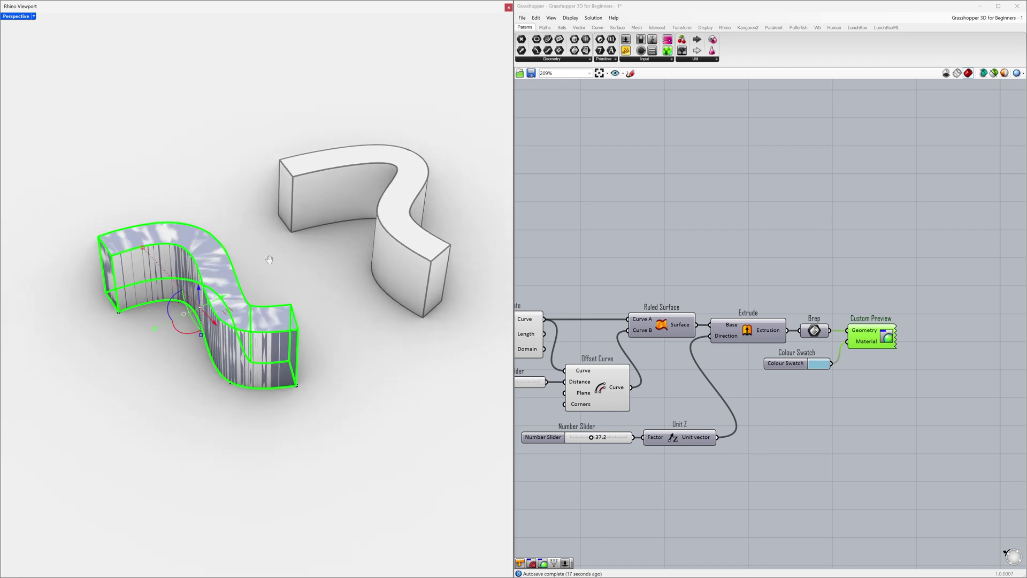
pyautogui.keyDown('shift'); pyautogui.moveTo(269, 259); pyautogui.dragTo(150, 327, button='right'); pyautogui.keyUp('shift')
pyautogui.moveTo(129, 348); pyautogui.dragTo(459, 207)
pyautogui.press('Escape')
pyautogui.moveTo(406, 267); pyautogui.dragTo(286, 288, button='right')
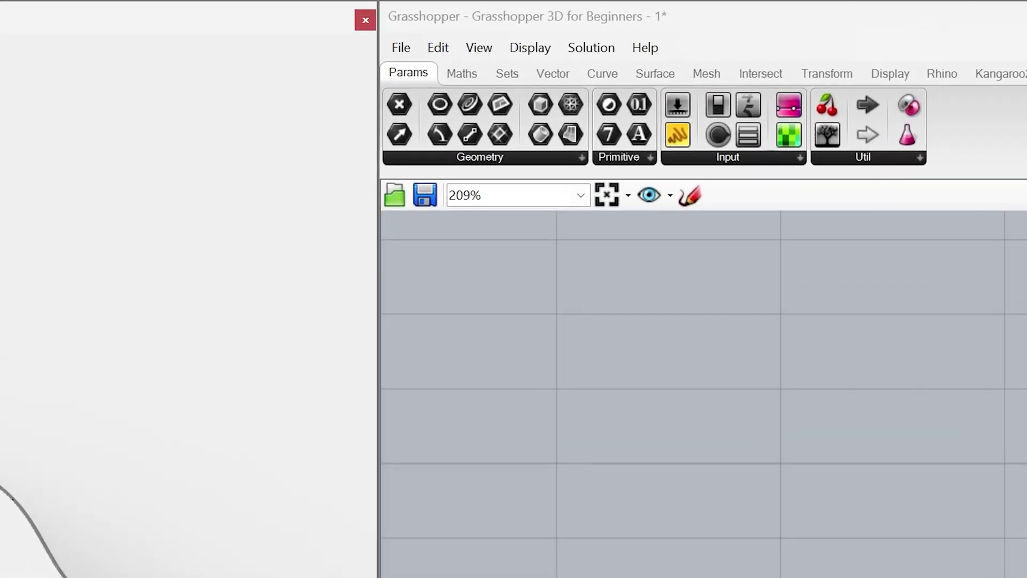
# Set the Grasshopper canvas zoom to 165%, deselect the Custom Preview component and bring the point sliders into view
pyautogui.click(570, 72)
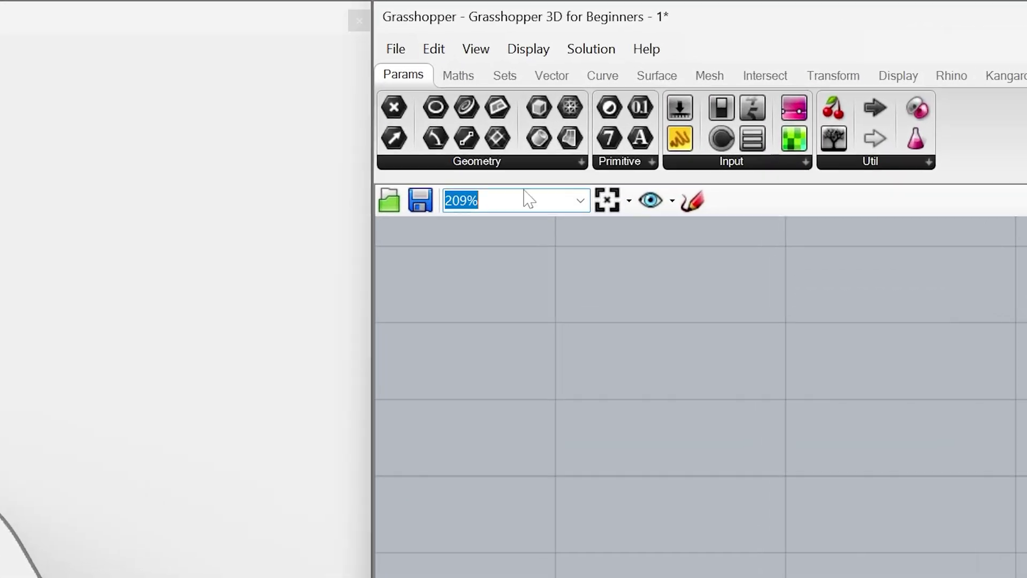
pyautogui.write('165')
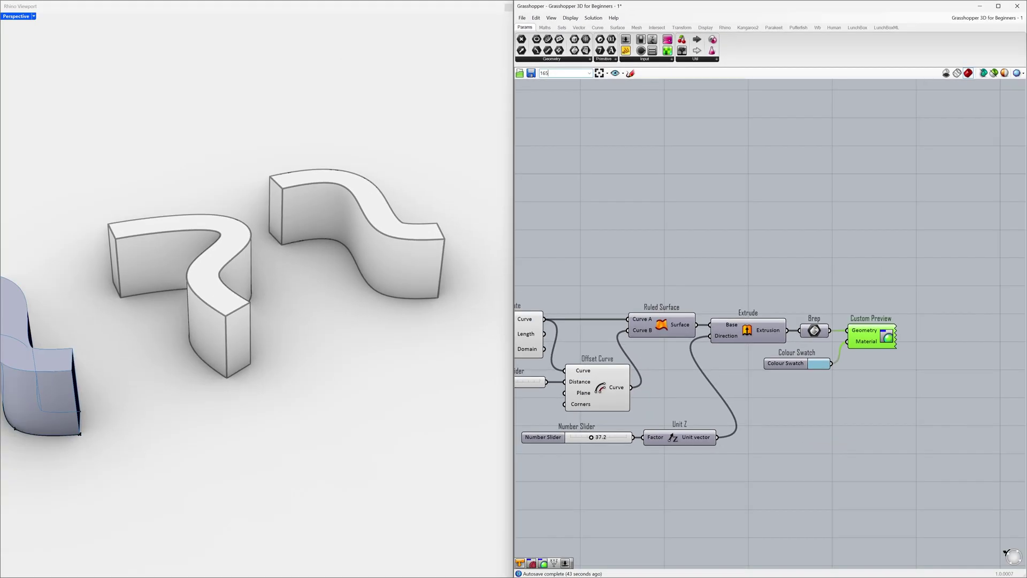
pyautogui.press('Return')
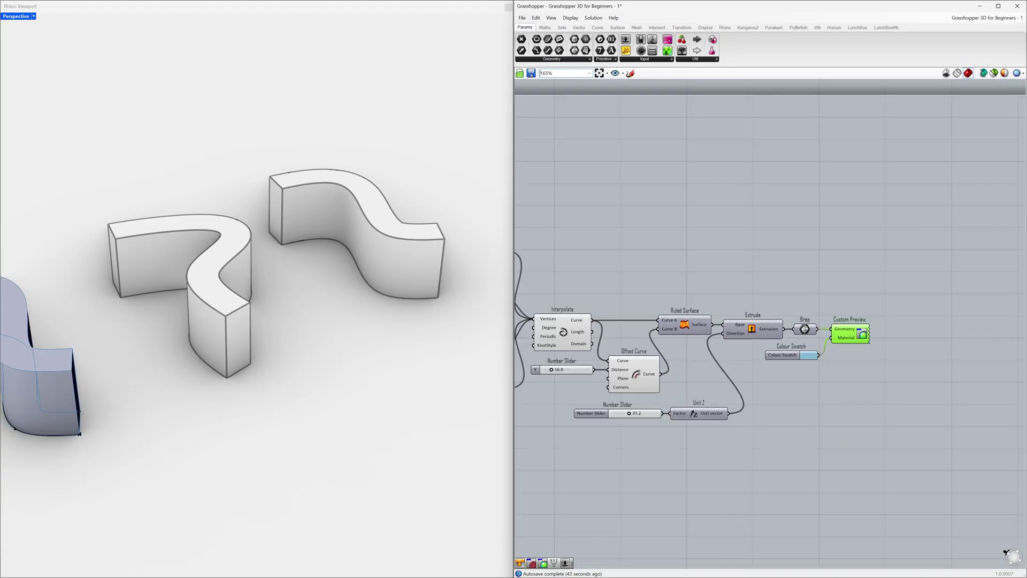
pyautogui.click(588, 225)
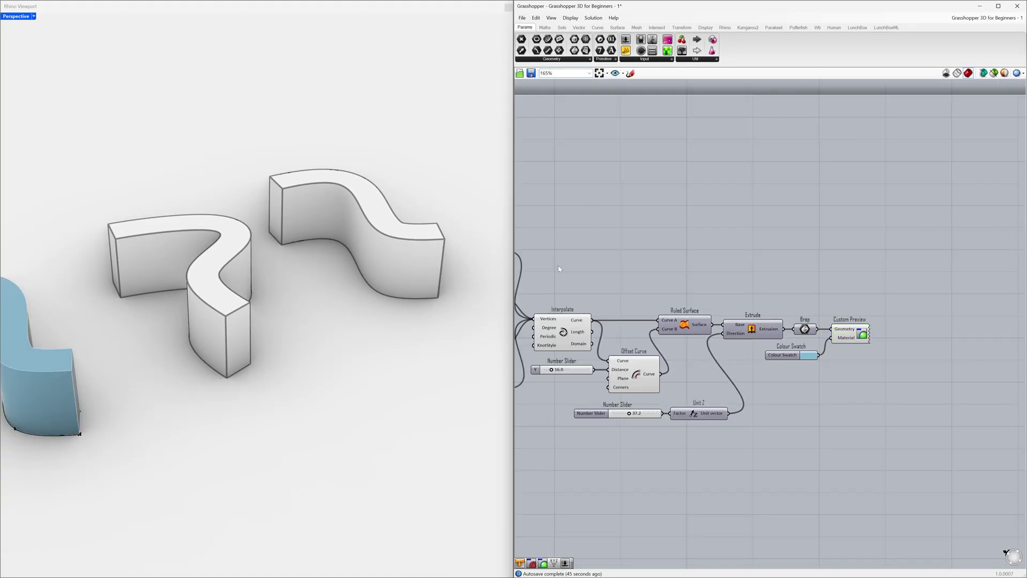
pyautogui.moveTo(557, 267); pyautogui.dragTo(703, 260, button='right')
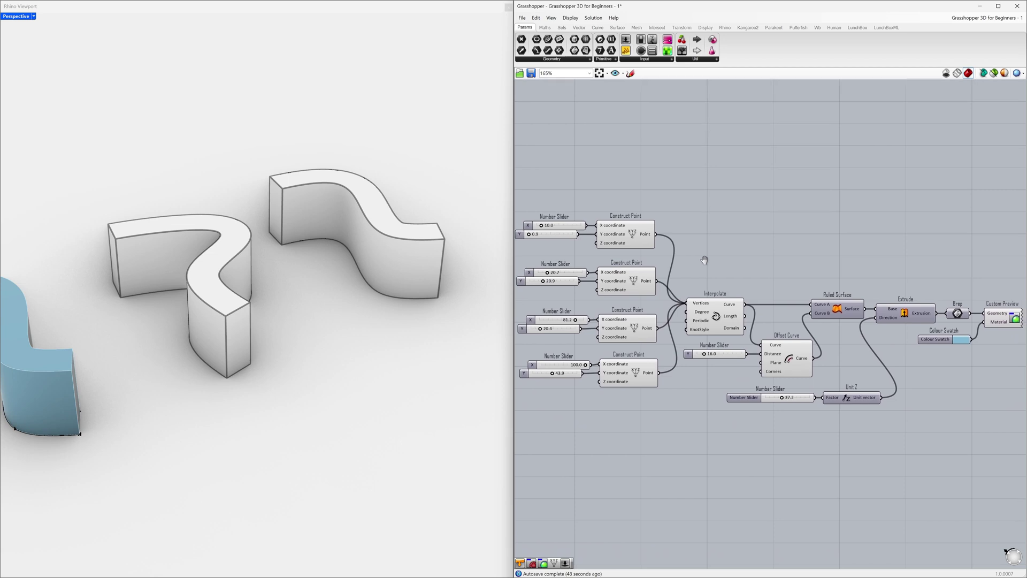